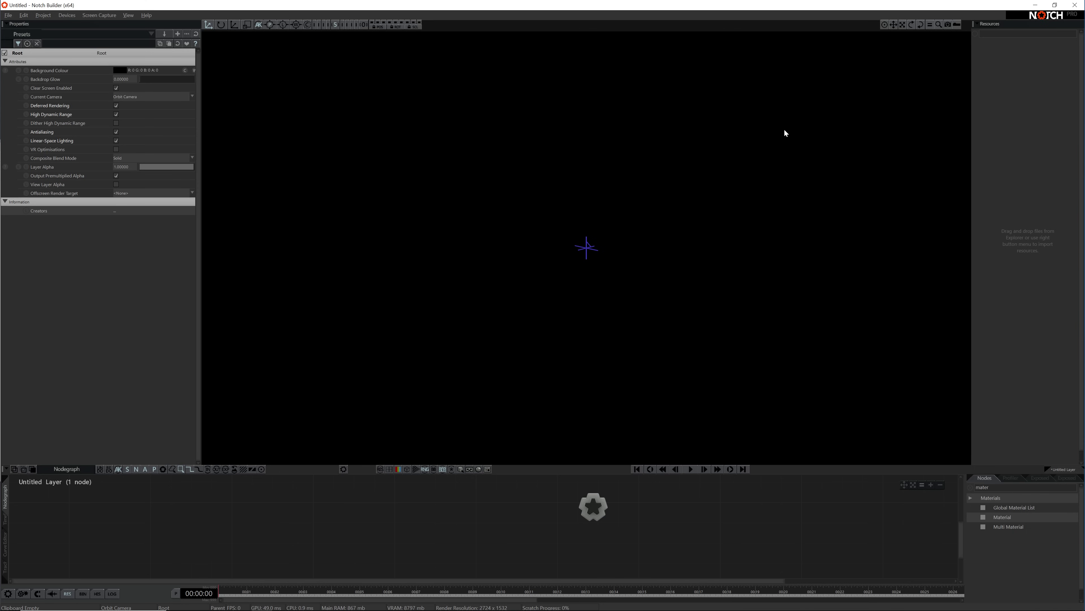
Step: Import the Camera FBX file as a 3D object resource with Flip Z Axis enabled, and connect its node to the Root
right_click(1006, 102)
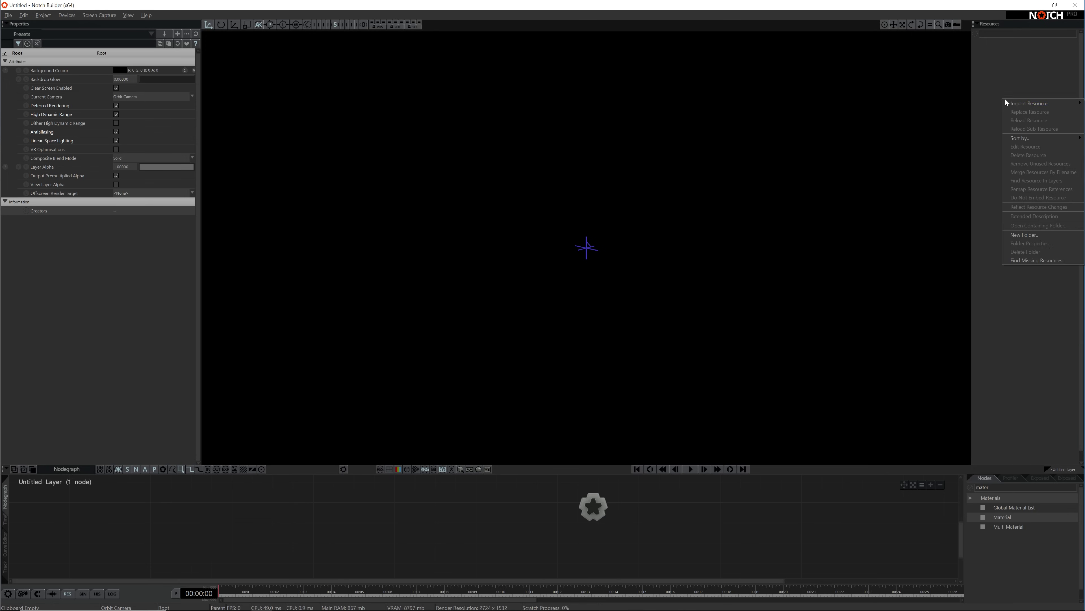
mouse_move(1025, 104)
mouse_move(969, 107)
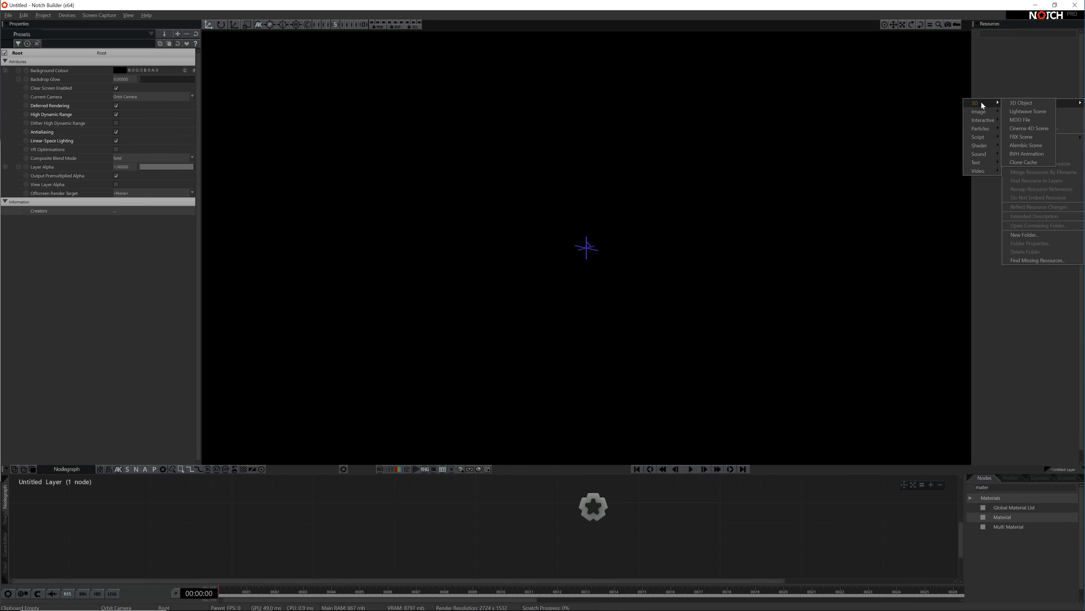
left_click(1017, 106)
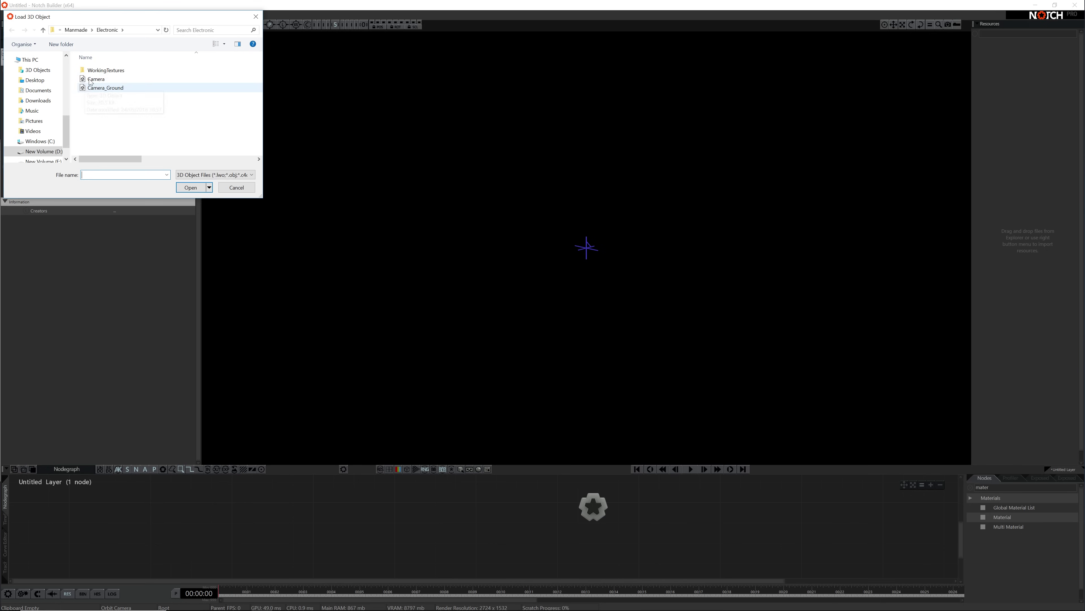
left_click(98, 79)
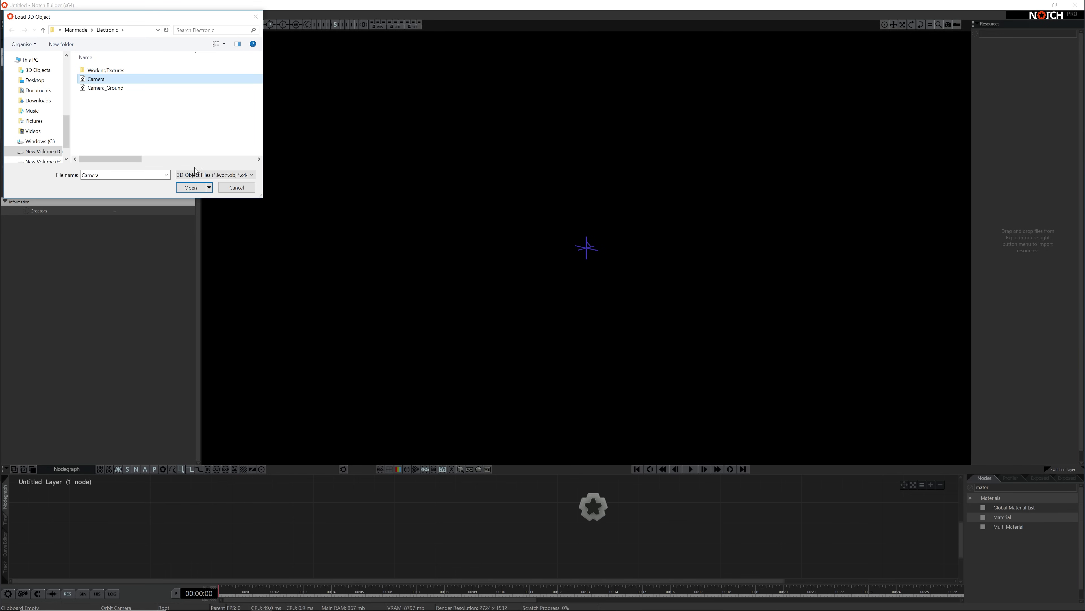
left_click(191, 188)
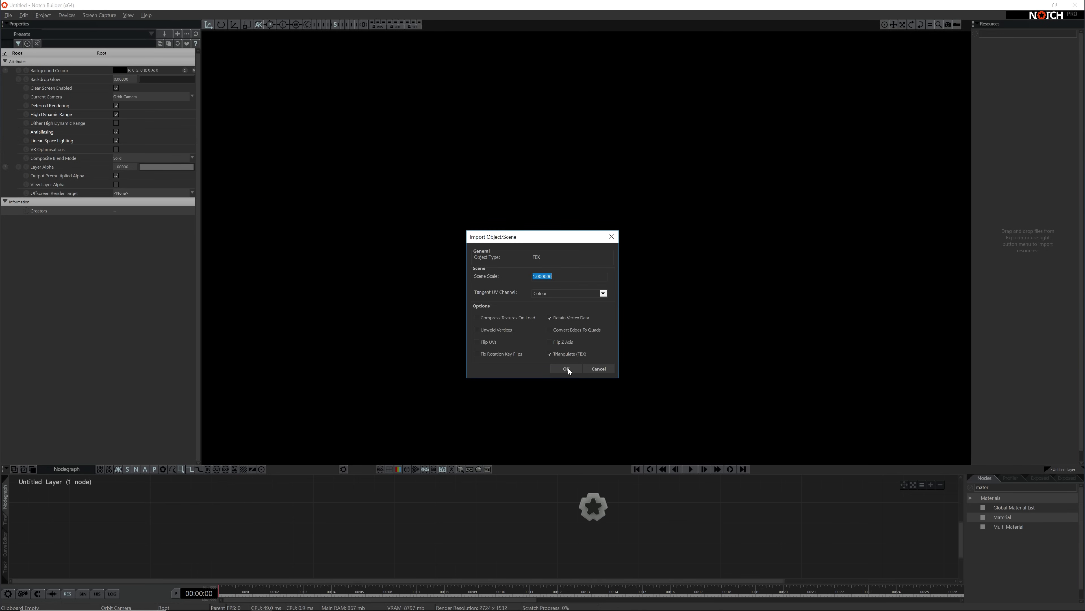
left_click(554, 342)
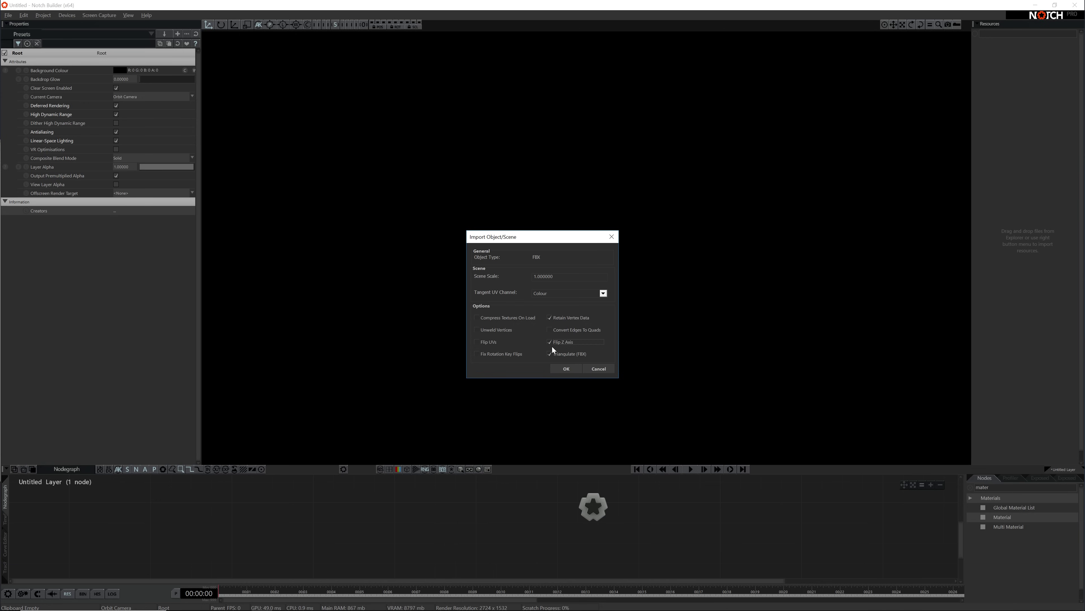
left_click(564, 368)
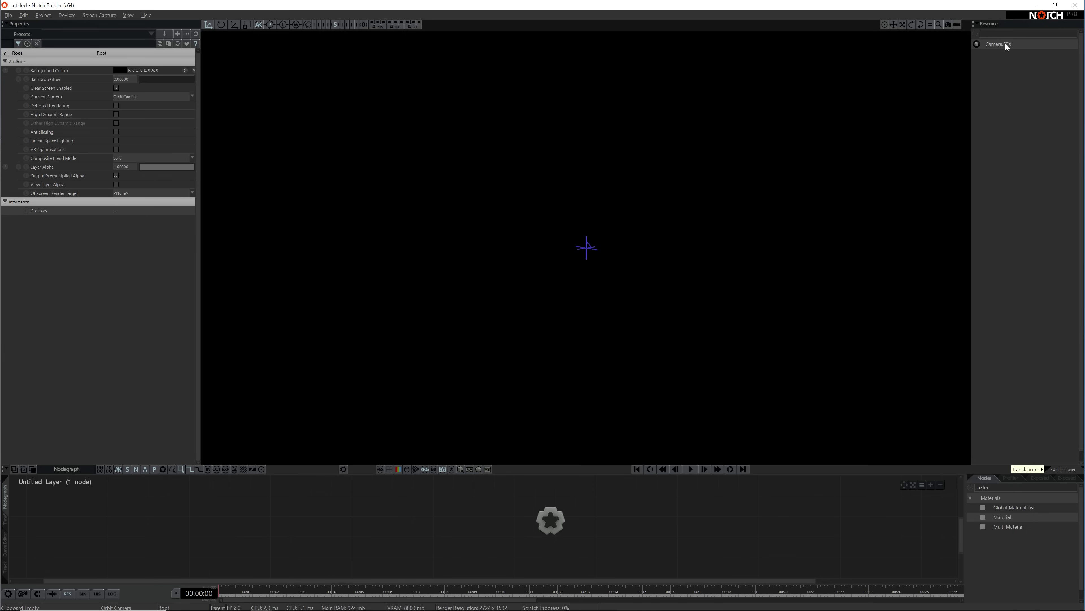
left_click_drag(1005, 43, 630, 523)
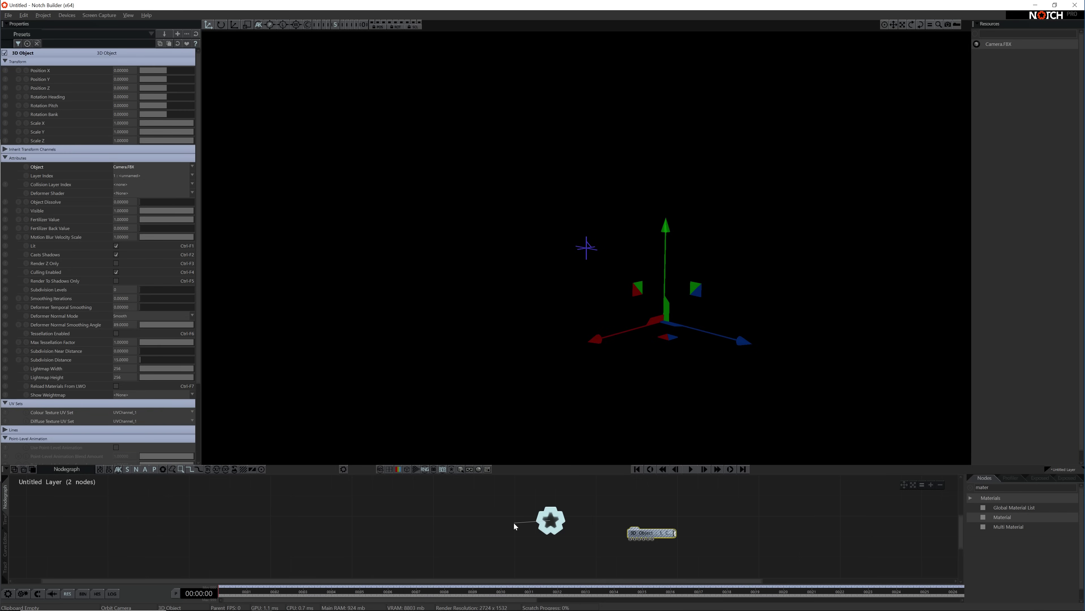
left_click_drag(552, 518, 674, 524)
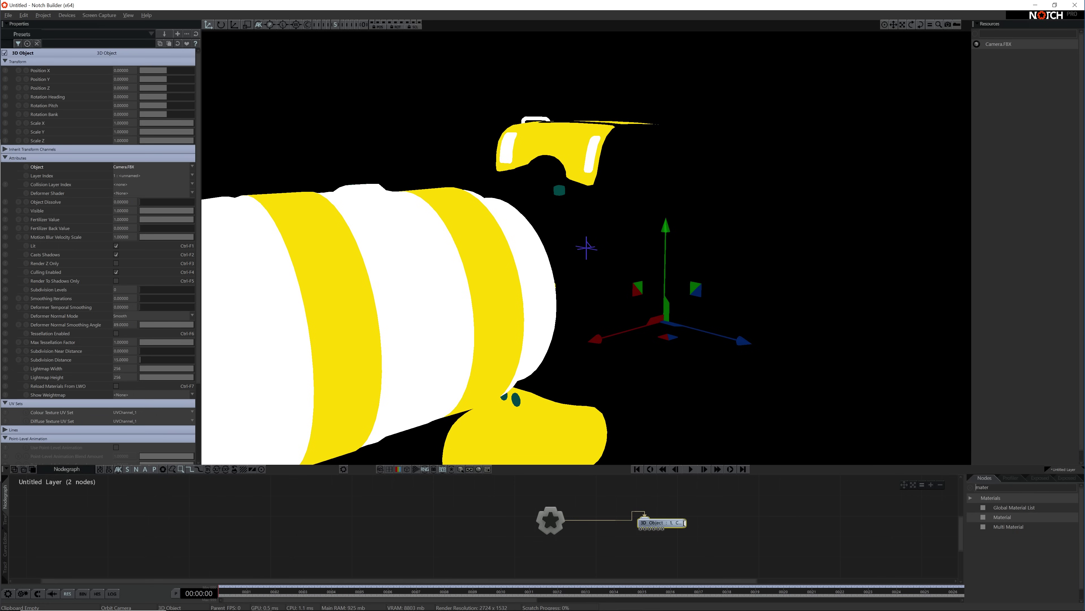
Step: Add a Sky Light node to the nodegraph and connect it to the Root
key("ctrl+a")
type("sky")
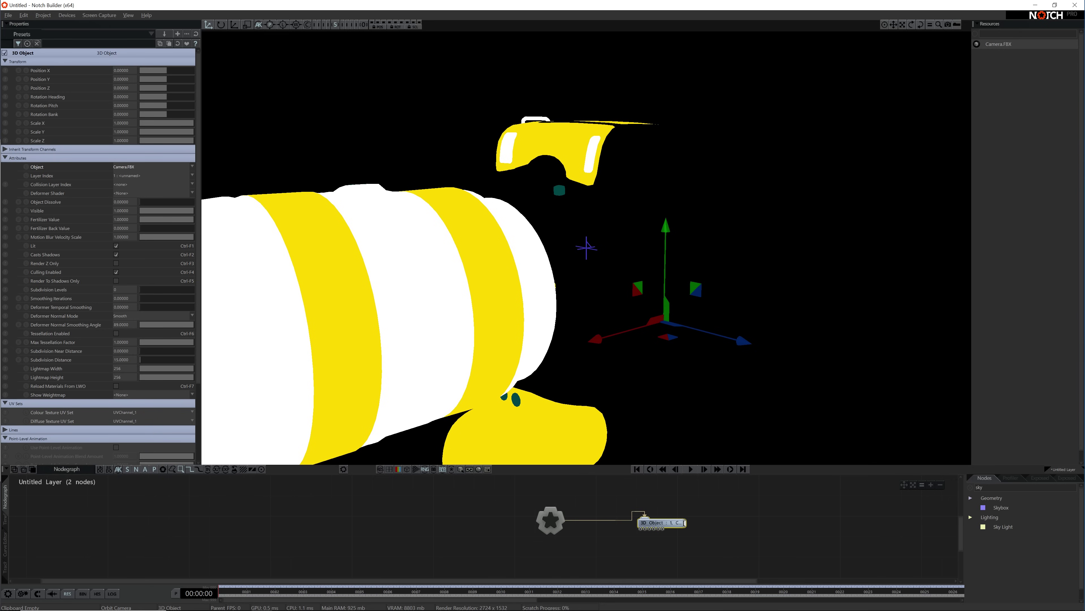
left_click(1005, 527)
left_click_drag(1006, 530, 393, 526)
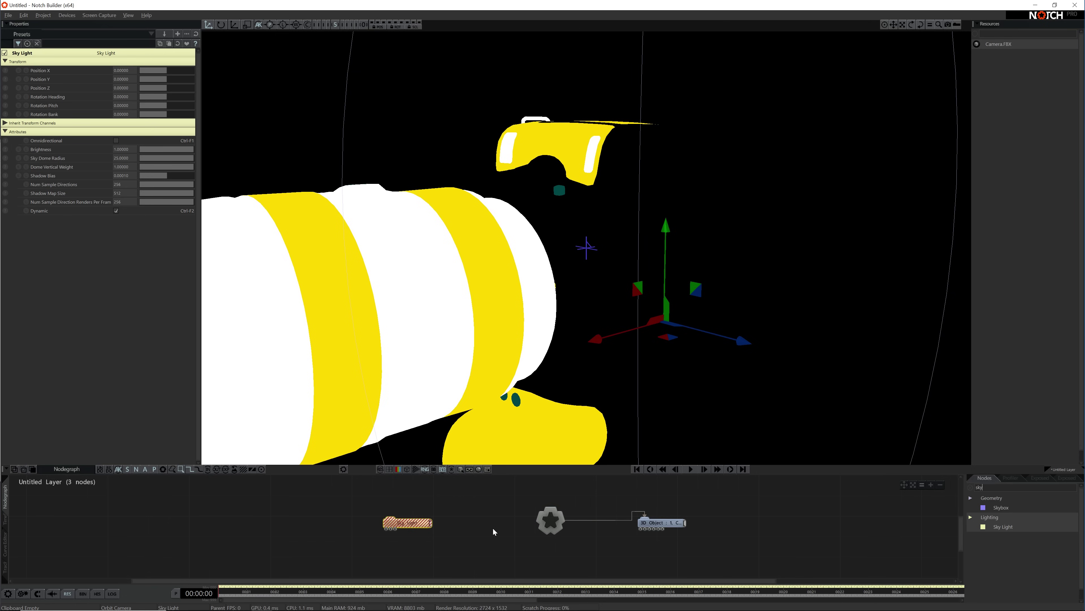
key("ctrl+z")
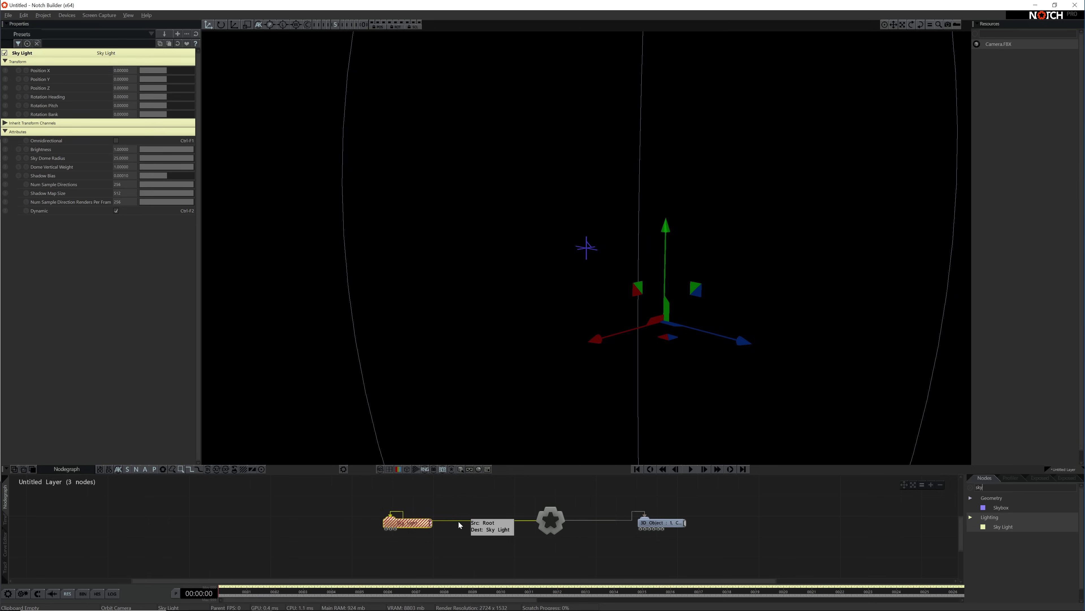
left_click_drag(424, 523, 425, 533)
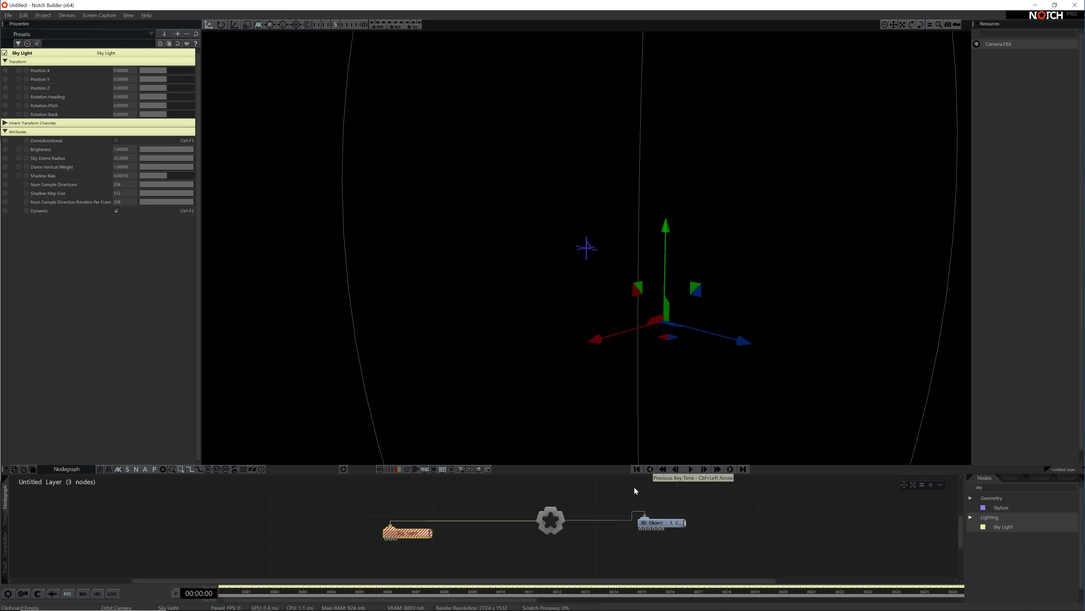
Step: Enable Deferred Rendering, High Dynamic Range, Antialiasing and Linear-Space Lighting on the Root node
left_click(607, 498)
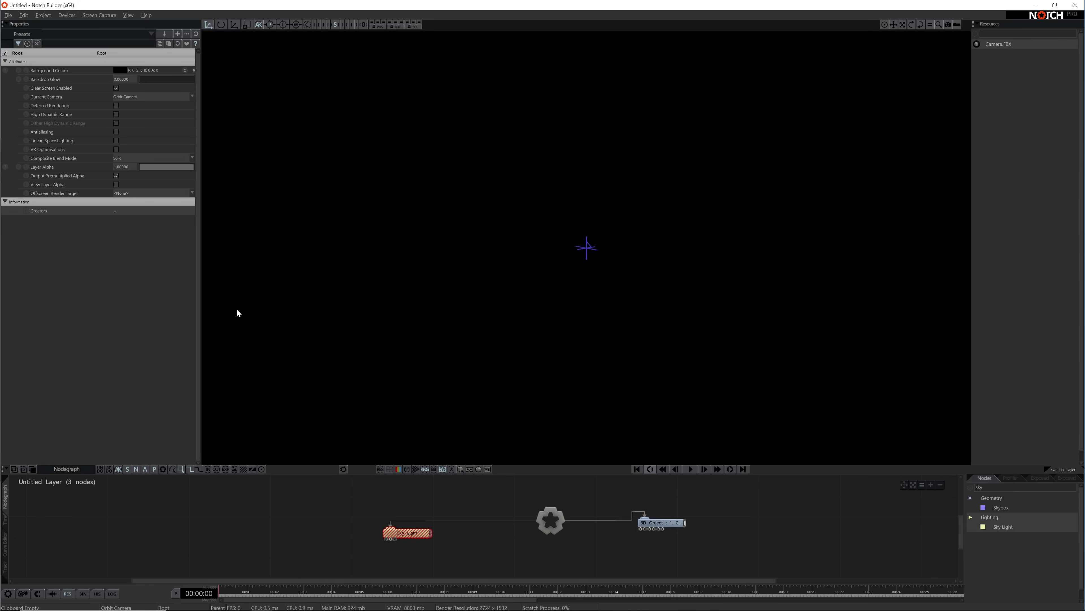
left_click(116, 105)
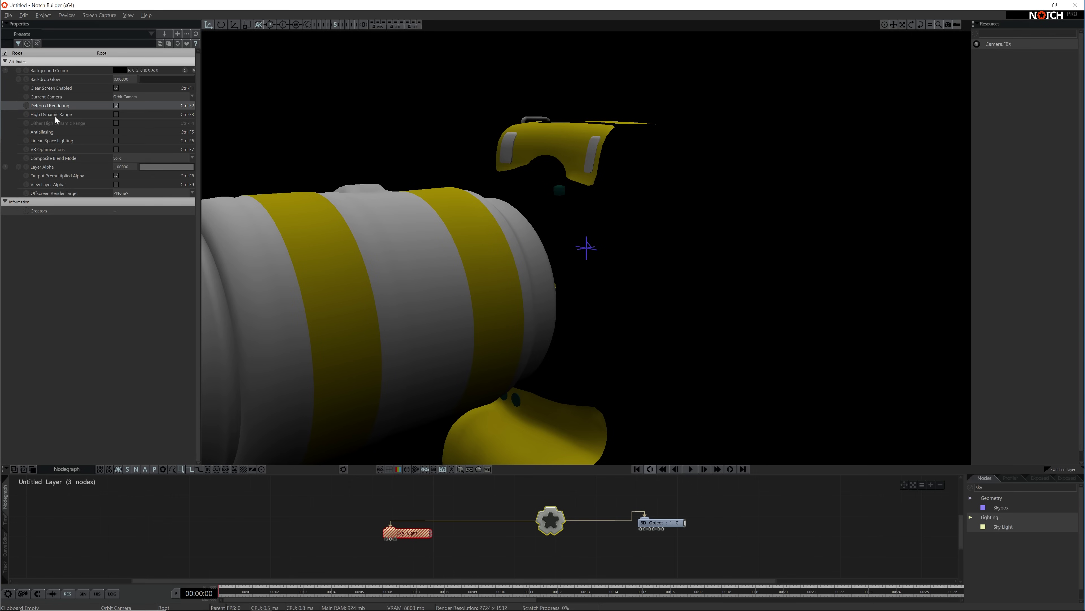
left_click(116, 114)
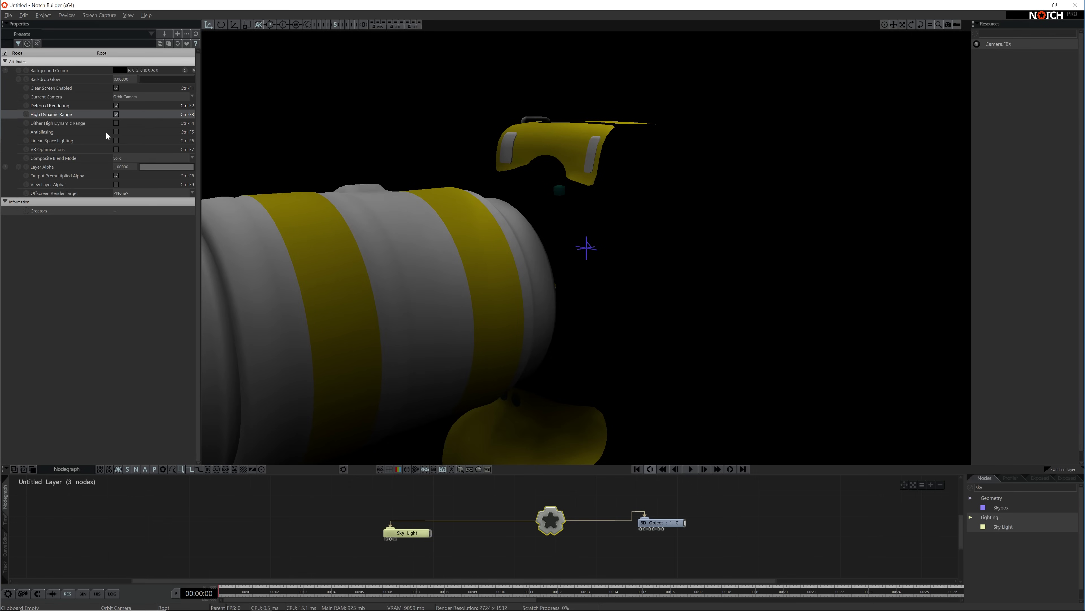
left_click(116, 131)
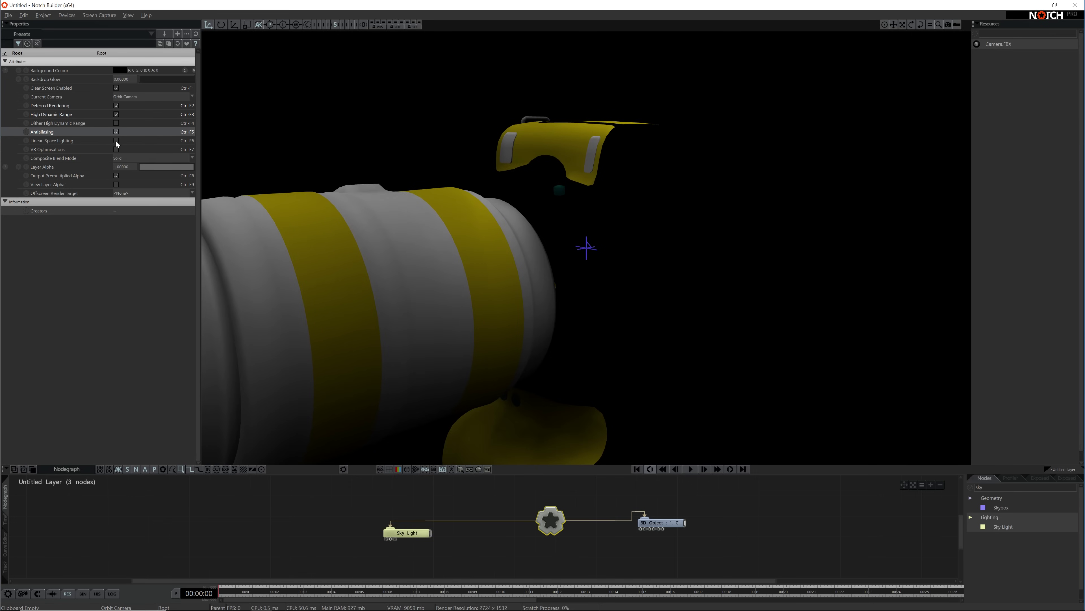
left_click(116, 141)
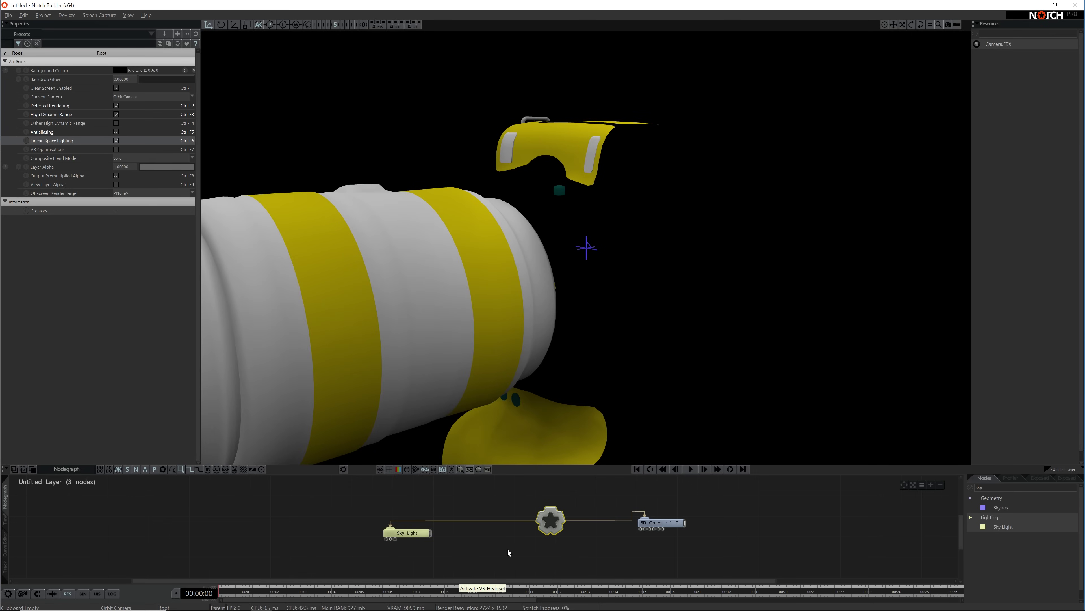
Step: Set the camera 3D object's Rotation Heading to 0 and Rotation Pitch to 90
scroll(560, 330, "down", 5)
left_click_drag(560, 330, 362, 296)
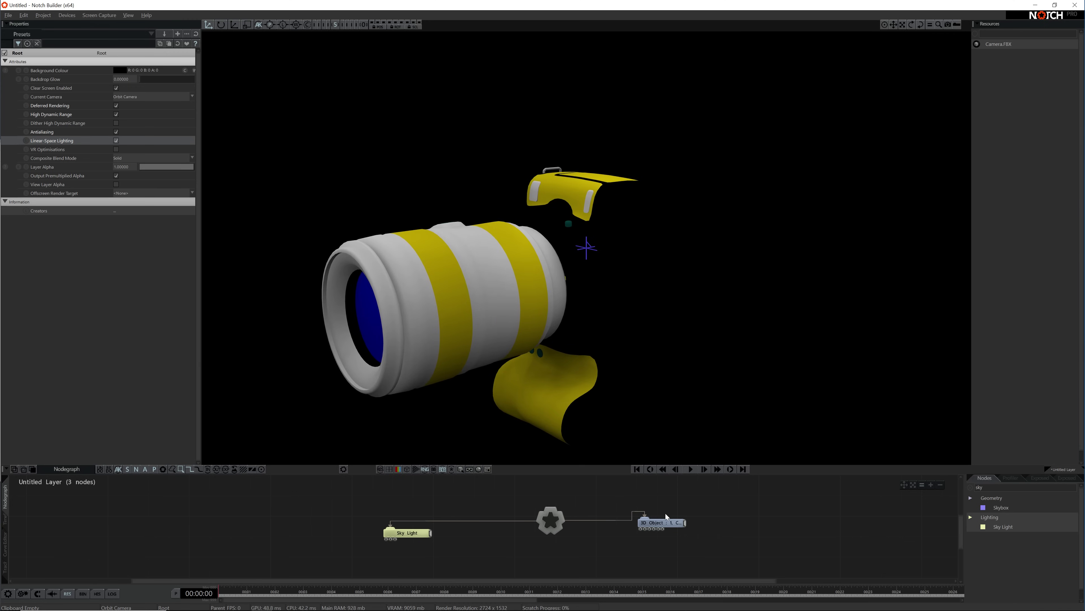
left_click(670, 522)
left_click_drag(166, 97, 165, 97)
left_click(126, 97)
type("0")
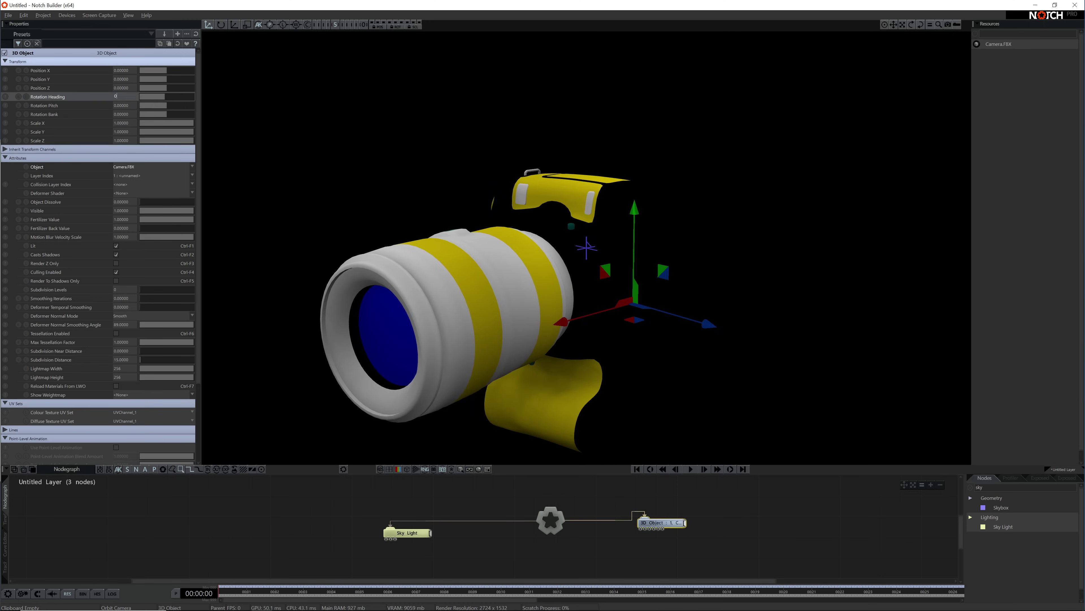
key("Return")
left_click(126, 107)
type("90")
key("Return")
left_click_drag(535, 350, 514, 357)
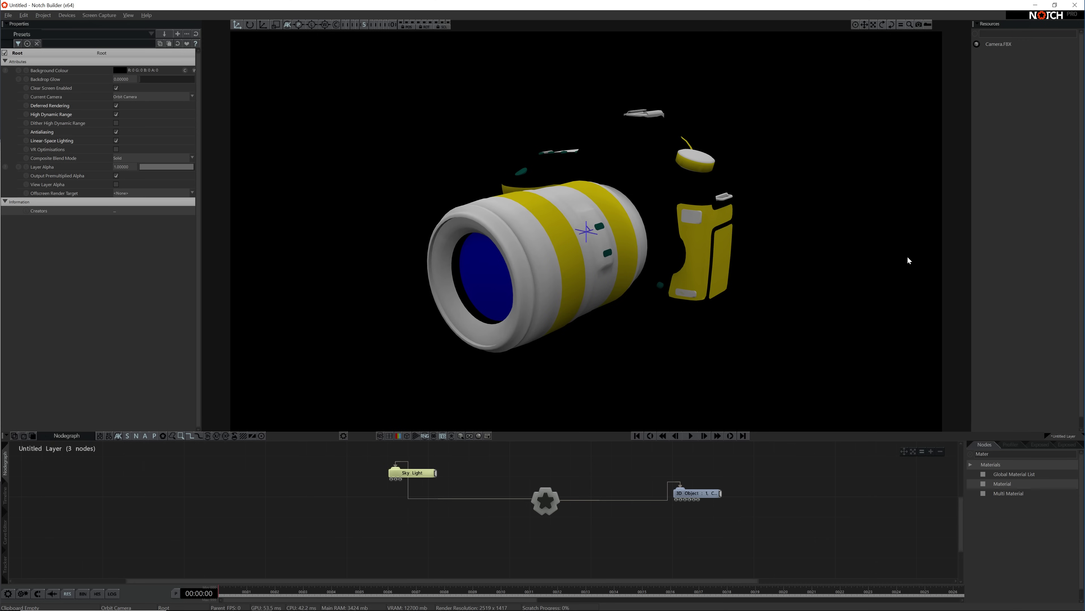
Step: Import Camera_Ground as a 3D object resource with Flip Z Axis on and Triangulate (FBX) off
key("w")
right_click(998, 74)
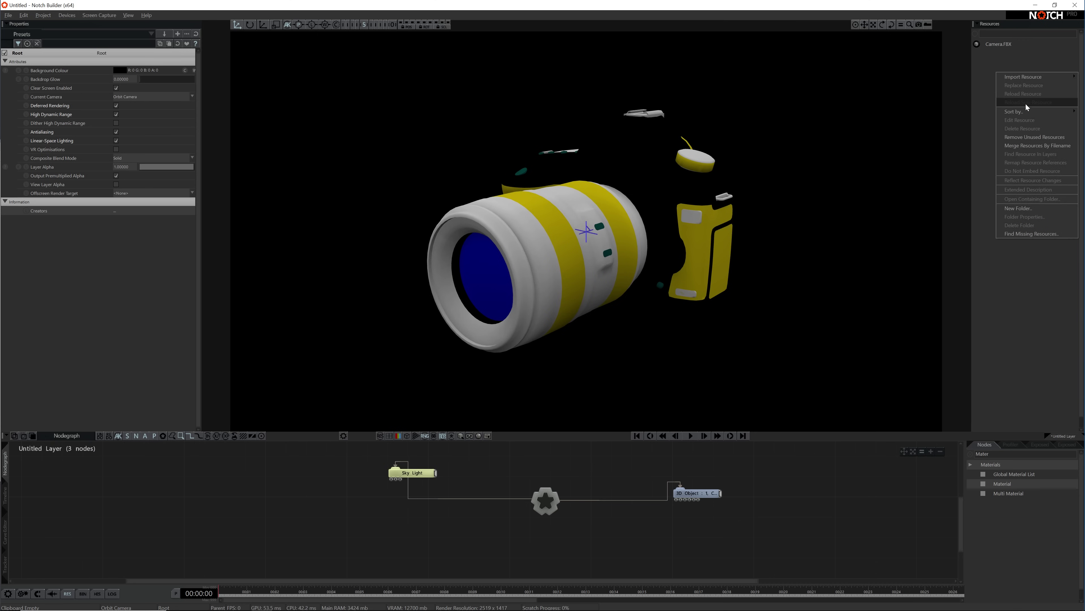
left_click(1014, 77)
double_click(128, 89)
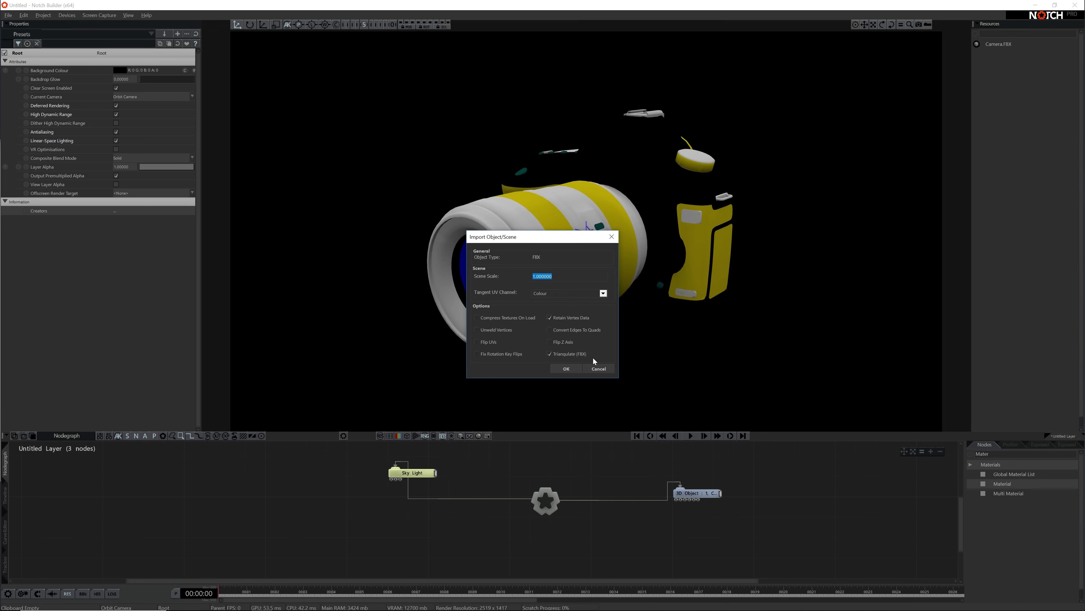
left_click(550, 342)
left_click(551, 354)
left_click(550, 354)
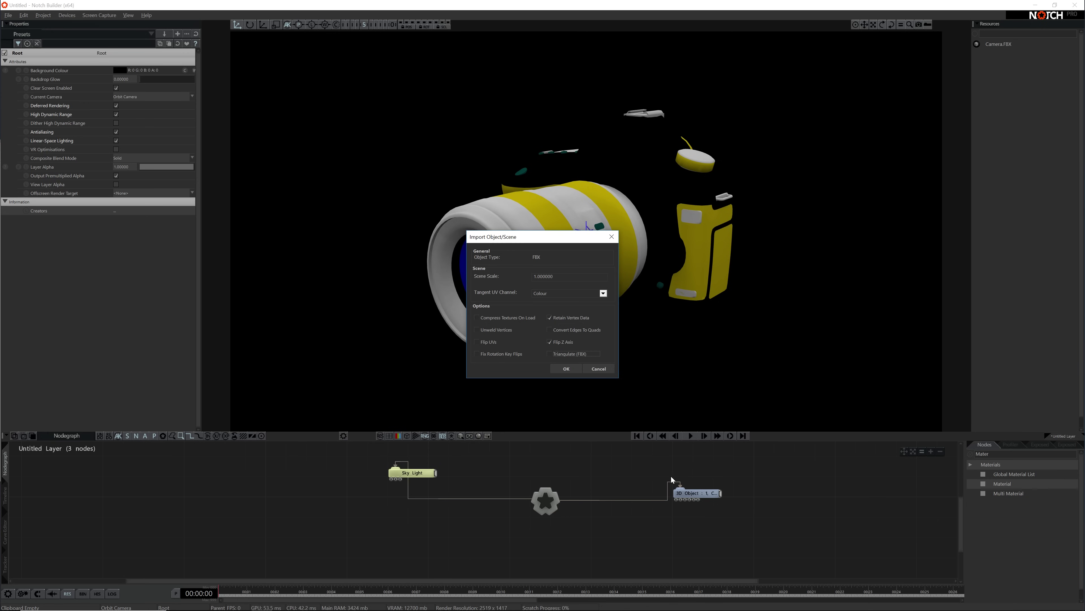
left_click(571, 369)
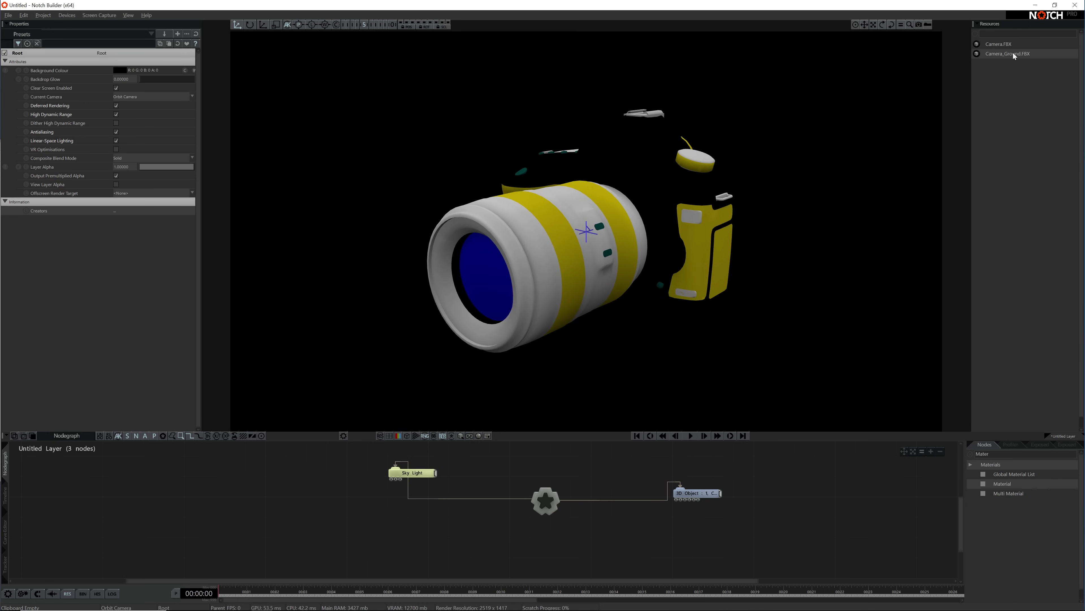
Step: Add a Camera_Ground 3D object node below the camera object's node and connect it to the Root
left_click_drag(1014, 56, 677, 542)
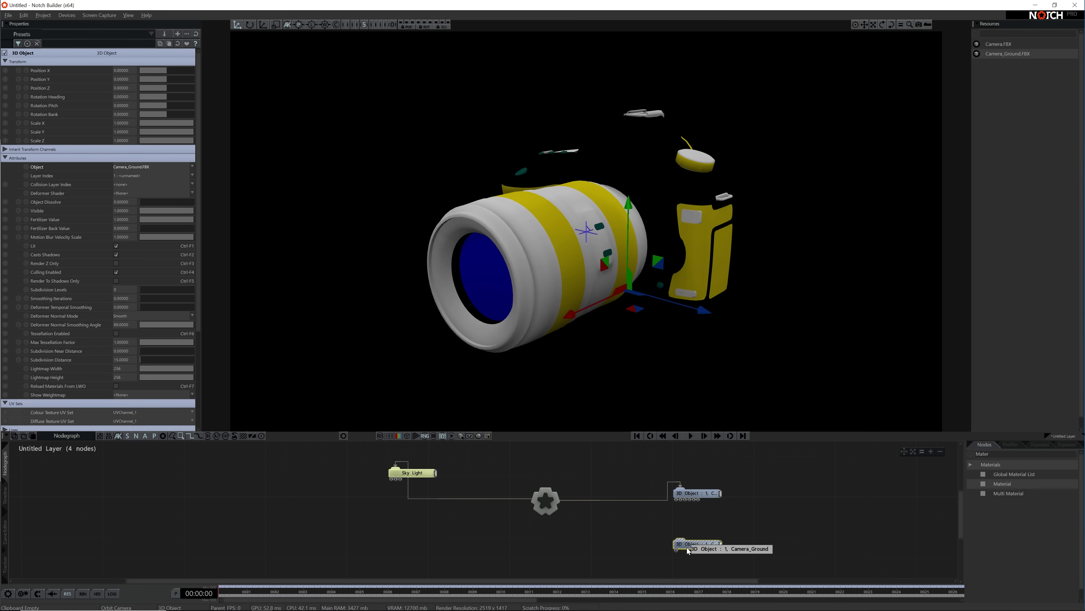
key("r")
left_click_drag(690, 550, 659, 550)
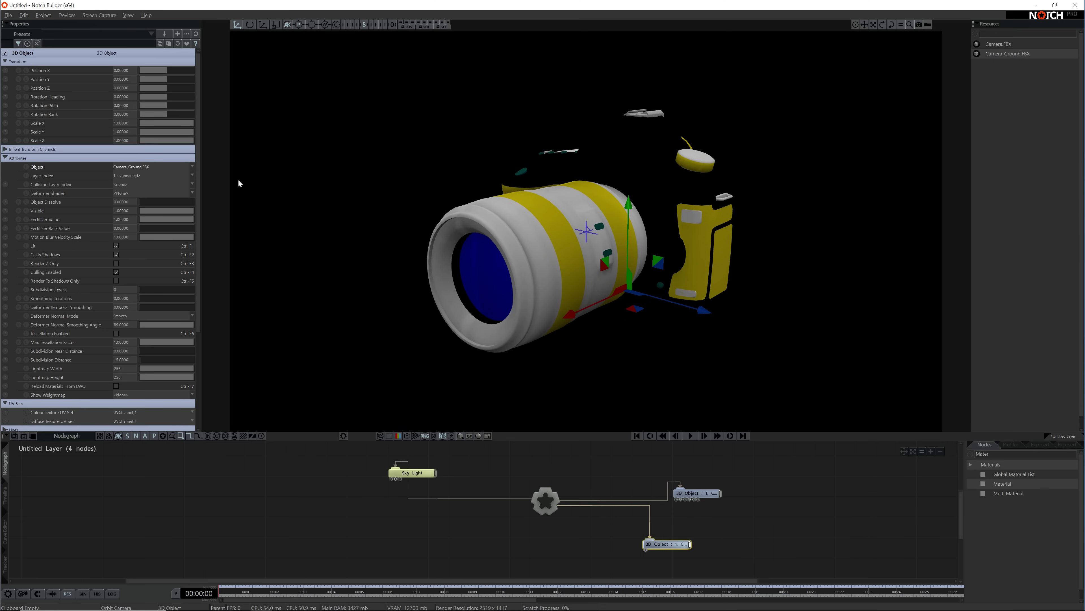
Step: Set the ground object's Rotation Pitch to 90
mouse_move(179, 105)
left_mouse_down()
mouse_move(165, 112)
mouse_move(191, 121)
left_mouse_up()
left_click(128, 106)
type("90")
key("Return")
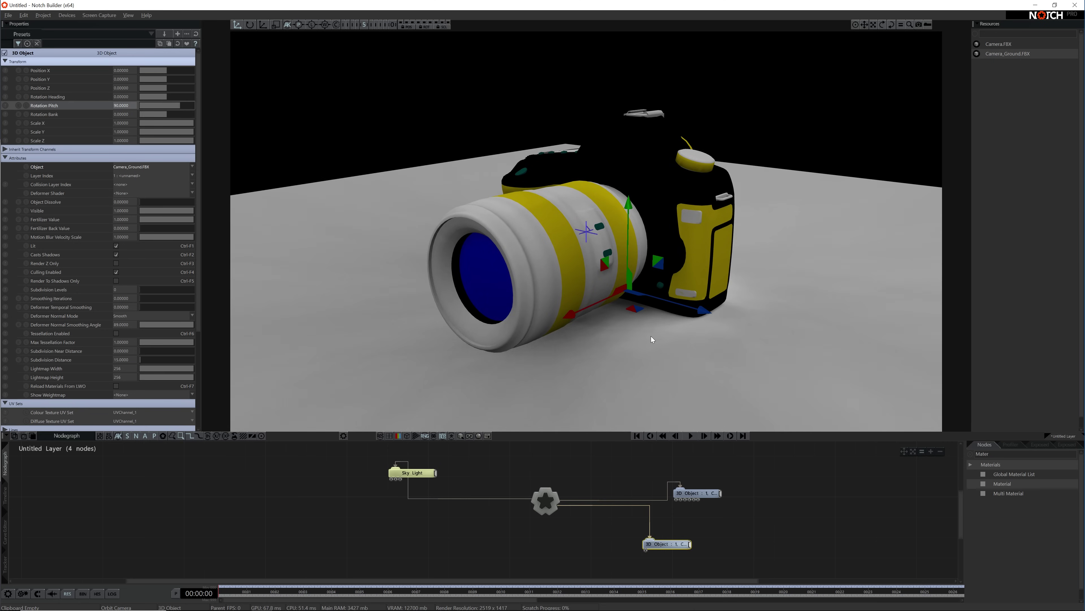
left_click_drag(651, 339, 602, 360)
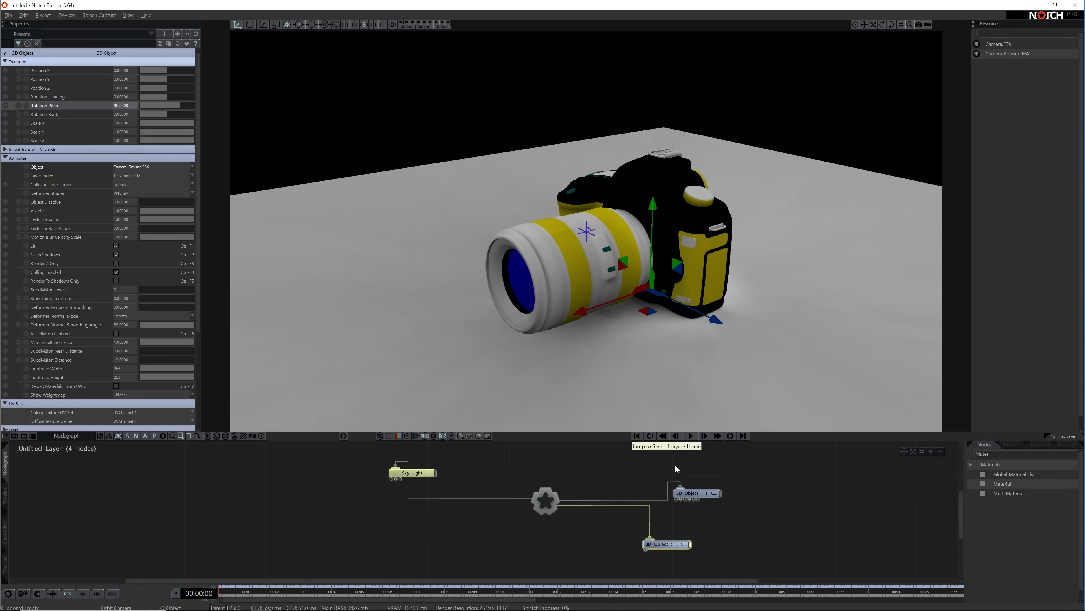
Step: Add a Material node, connect it to the camera object's Default material input, and arrange the two nodes together
left_click(616, 469)
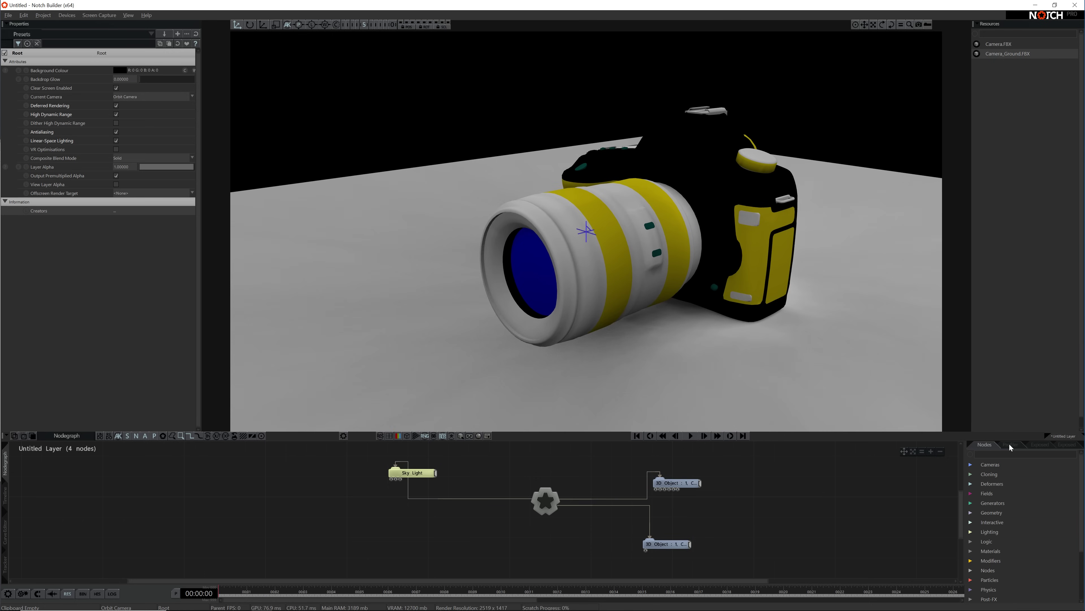
type("mat")
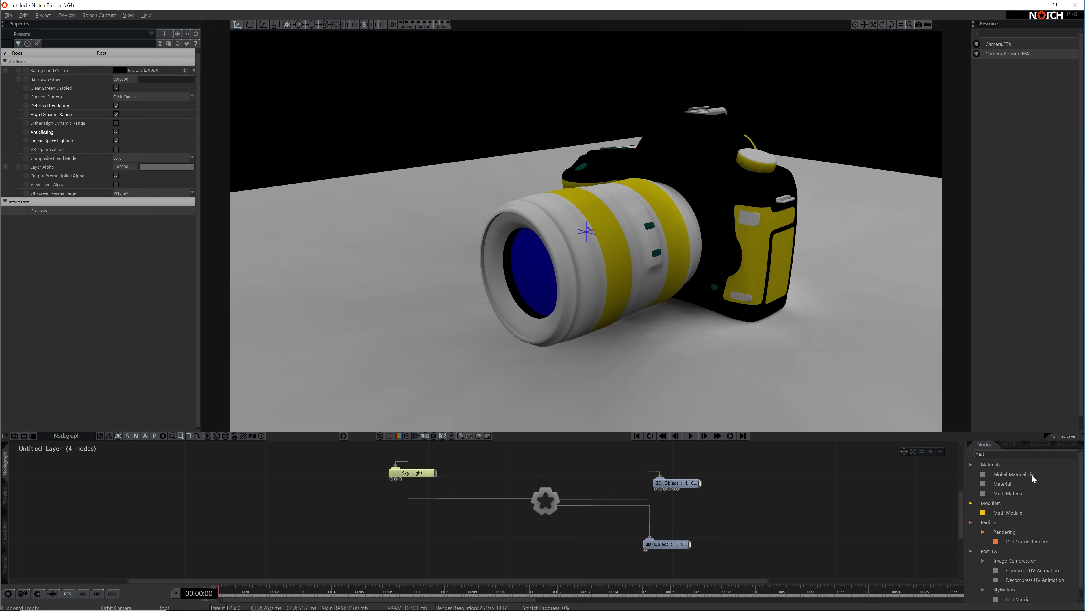
left_click_drag(1003, 484, 954, 487)
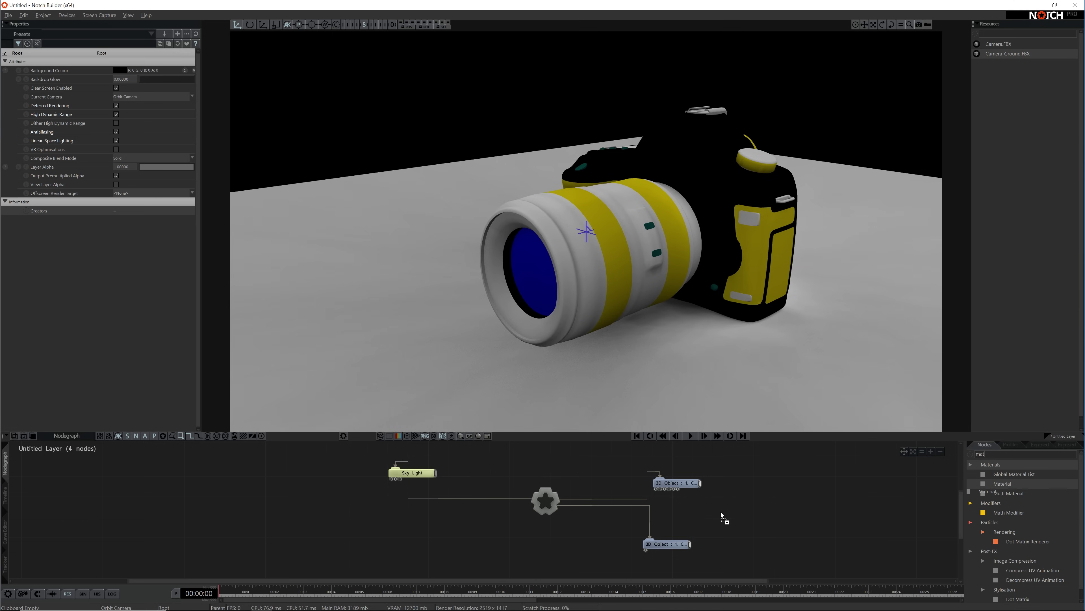
left_click_drag(720, 512, 656, 492)
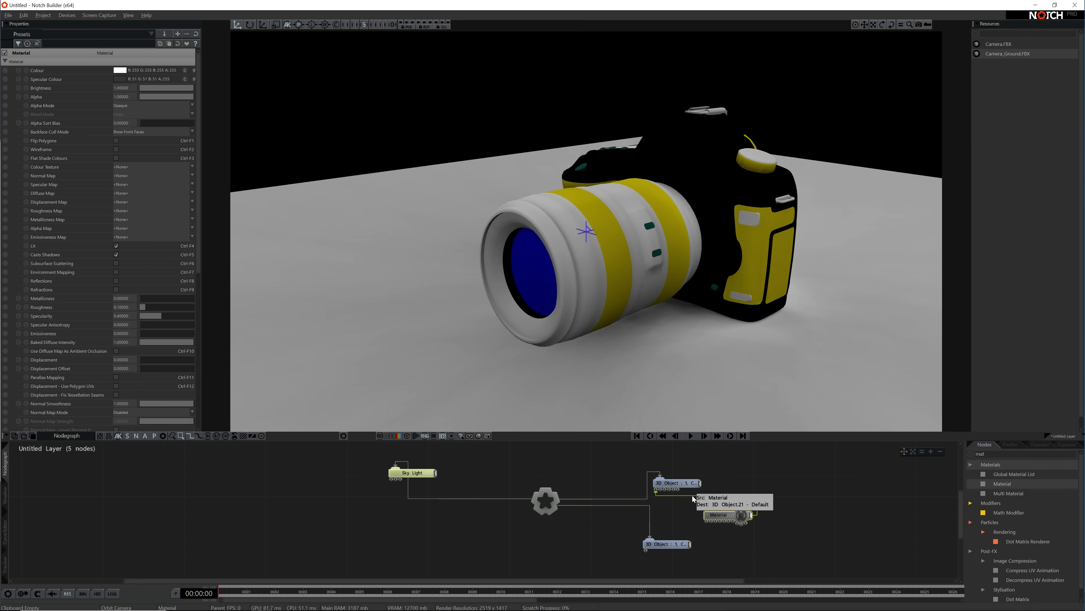
left_click_drag(677, 482, 718, 472)
left_click_drag(737, 518, 728, 517)
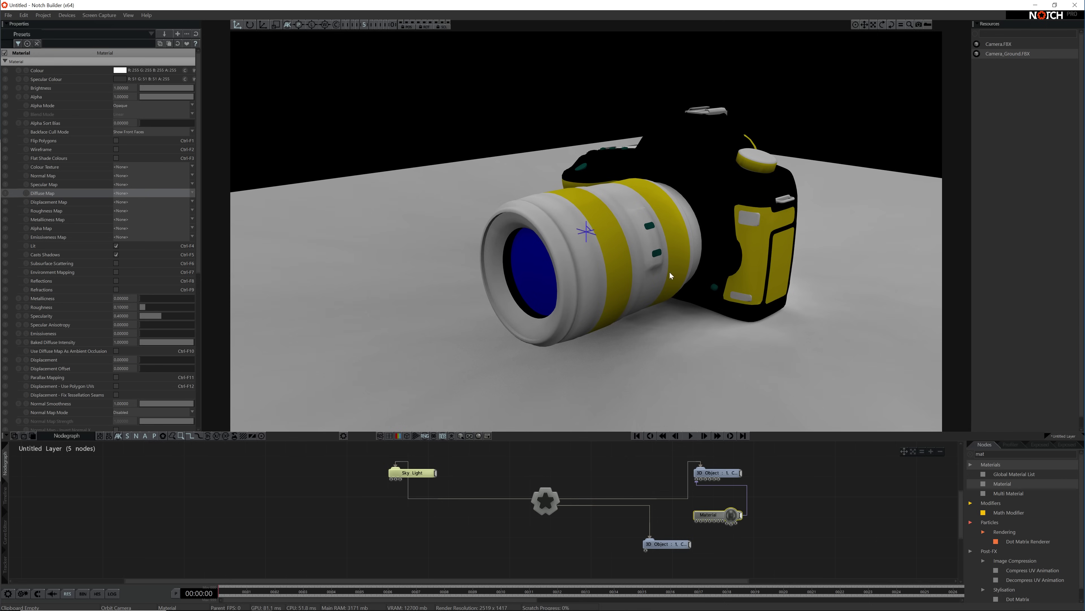
Step: Import Camera_D_new as an image resource
right_click(994, 75)
mouse_move(1015, 77)
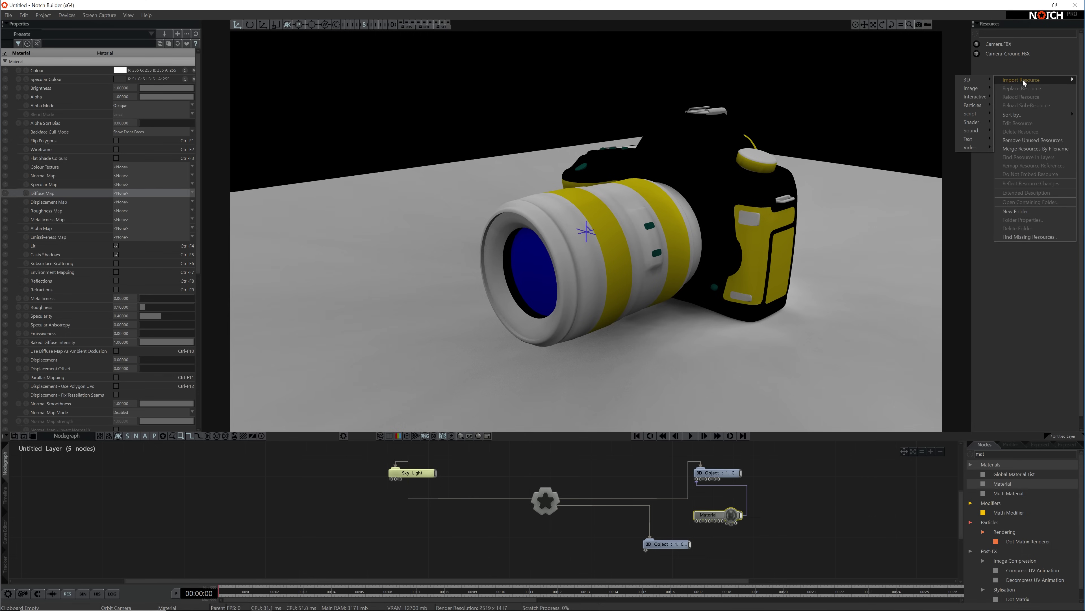
mouse_move(980, 79)
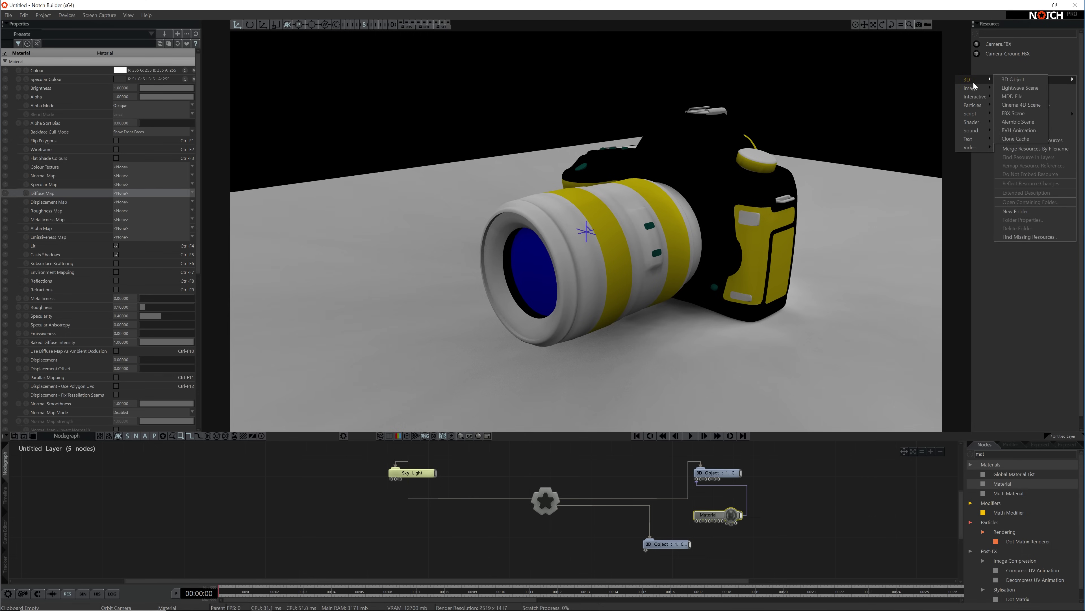
left_click(1005, 90)
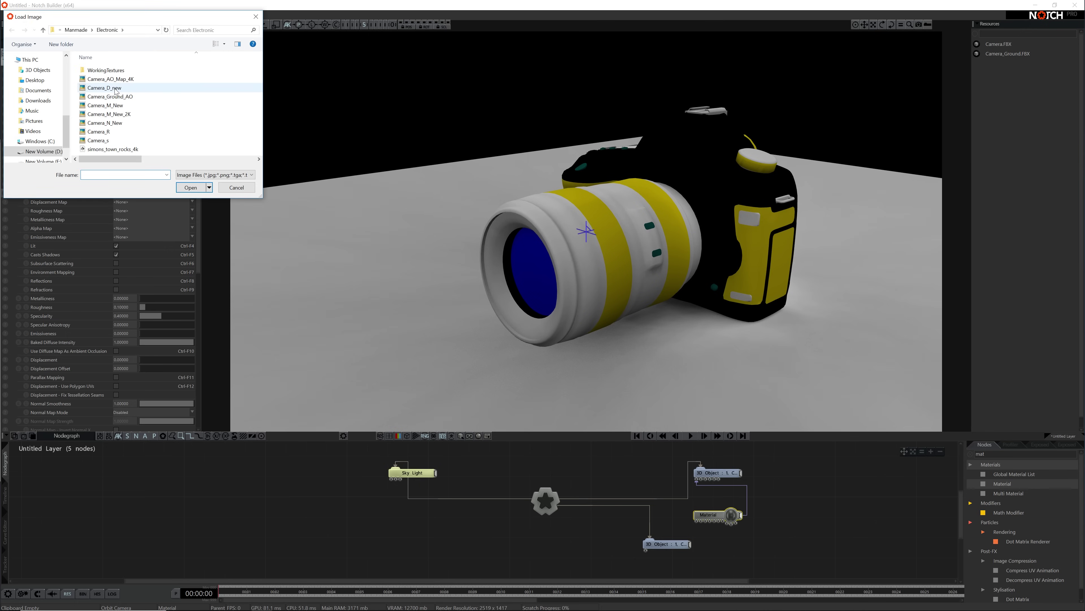
left_click(107, 88)
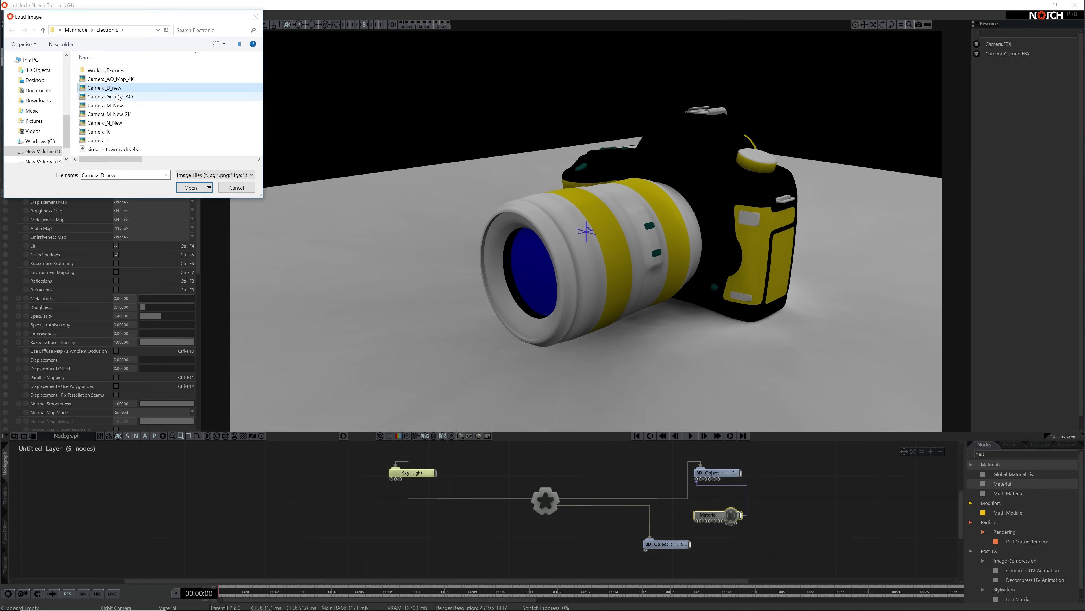
left_click(191, 187)
Step: Set the material's Colour Texture to Camera_D_new.png and shift the Material node slightly in the nodegraph
left_click(121, 168)
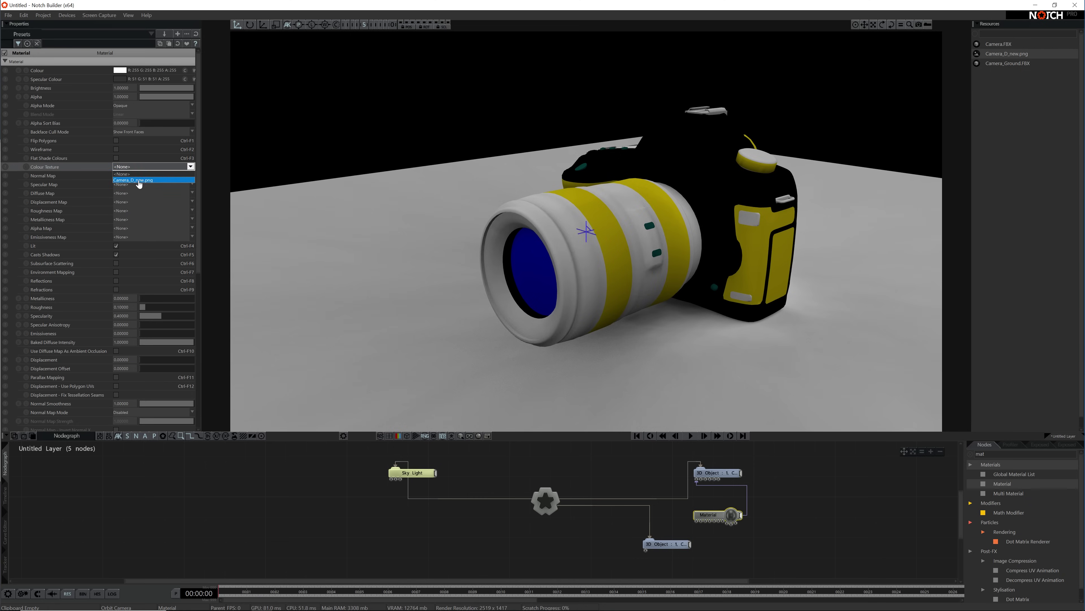
left_click(138, 183)
left_click_drag(708, 513, 718, 513)
left_click(124, 177)
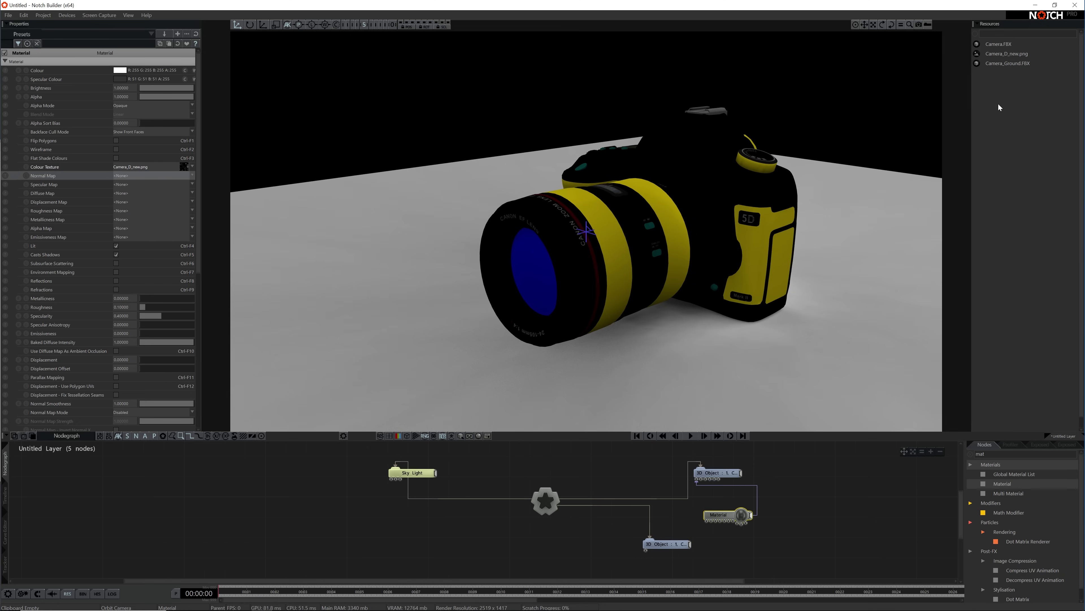
Step: Import Camera_N_New and Camera_Ground_AO as image resources
right_click(997, 104)
left_click(976, 107)
double_click(105, 122)
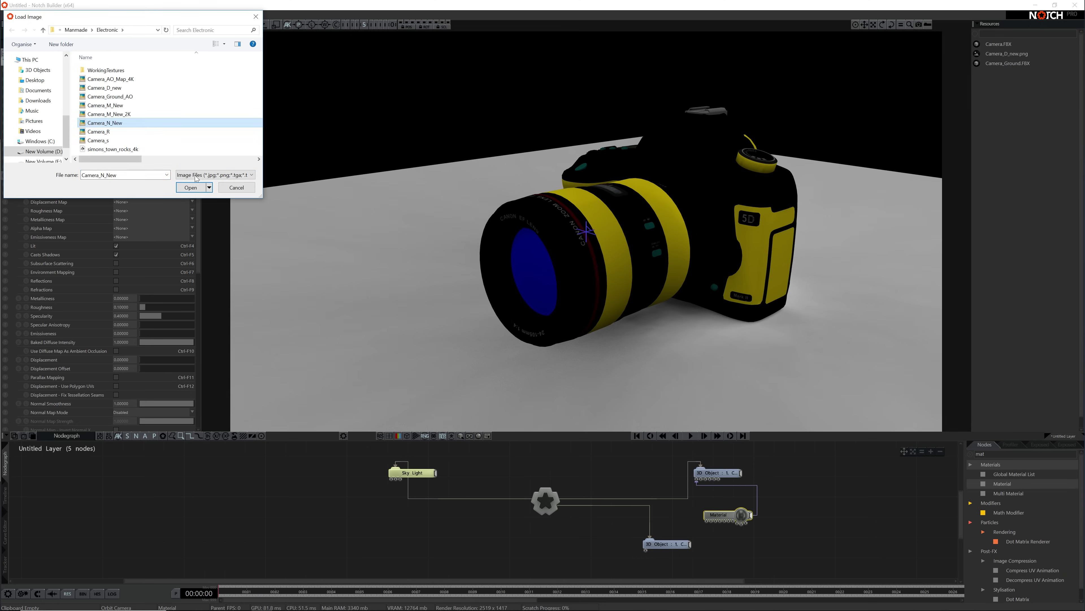
right_click(1000, 95)
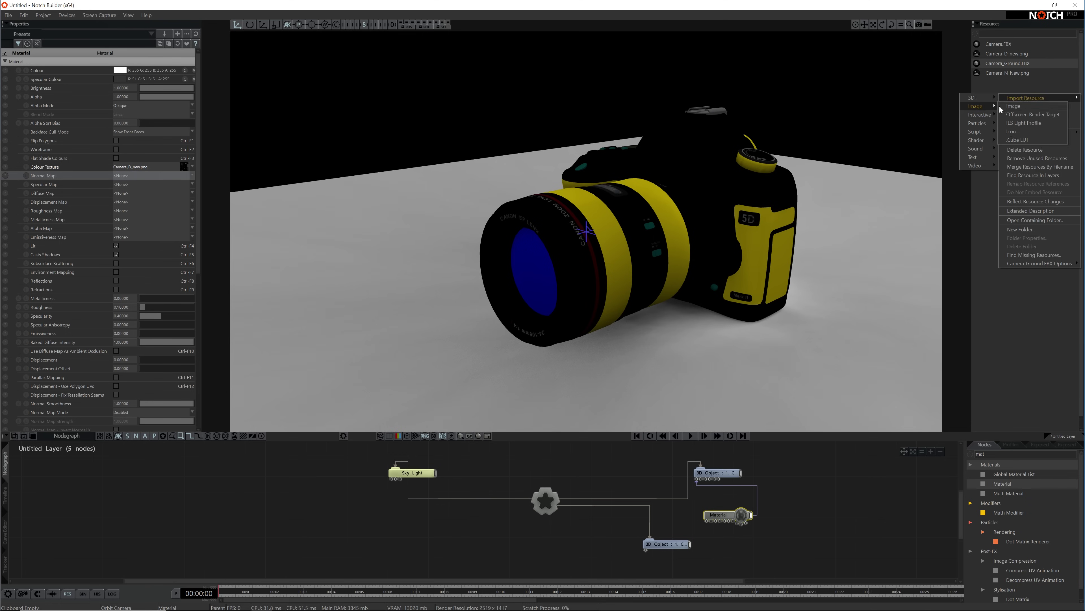
left_click(1004, 107)
double_click(130, 105)
Step: Open the Electronic texture folder in a separate File Explorer window from the image import dialog
right_click(1003, 106)
mouse_move(1021, 115)
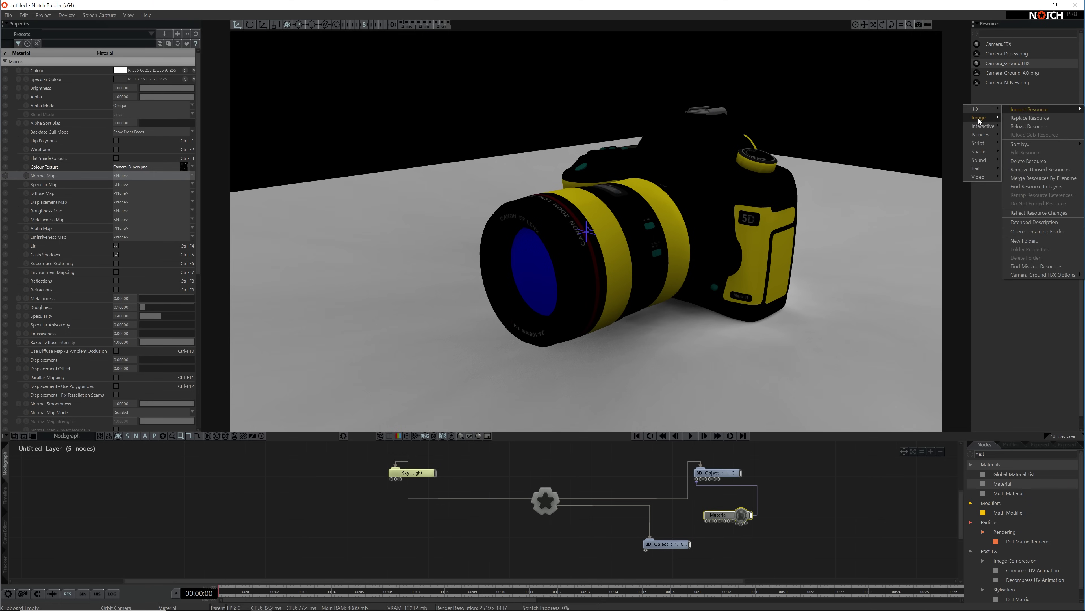
left_click(979, 118)
left_click(171, 140)
left_click(171, 123)
left_click(170, 131)
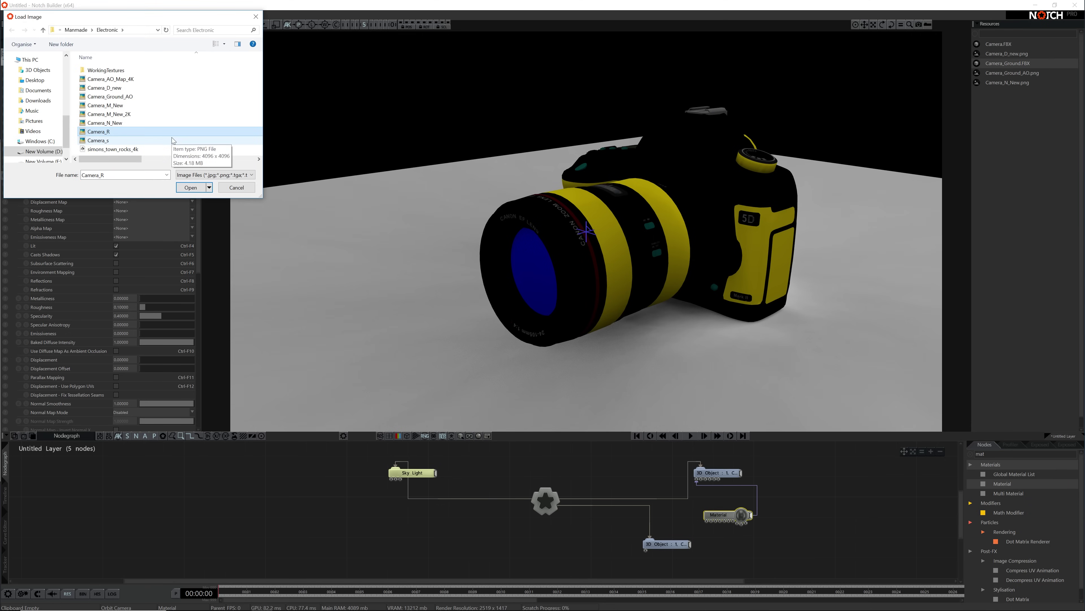
right_click(116, 71)
left_click(141, 83)
left_click(431, 209)
Step: Add Camera_M_New, Camera_M_New_2K, Camera_Ground_AO, Camera_s and Camera_R together from the Electronic folder to the project resources
left_click(359, 254)
left_click(350, 236, "shift")
left_click(342, 282, "ctrl")
left_click(338, 307, "ctrl+shift")
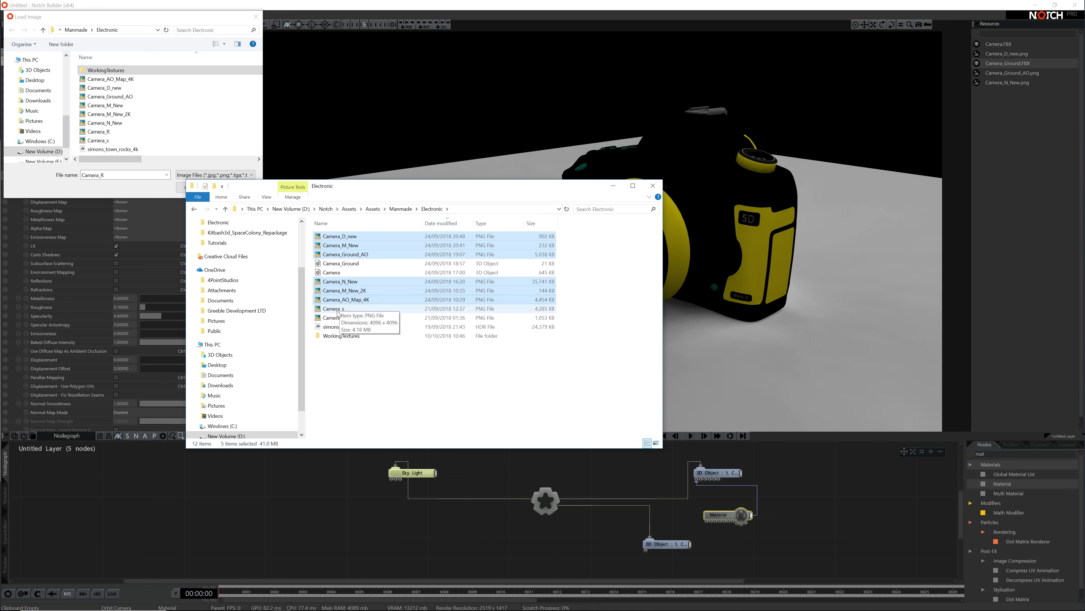
left_click(338, 317, "ctrl")
left_click(358, 299, "ctrl")
left_click(357, 281, "ctrl")
left_click(354, 236, "ctrl")
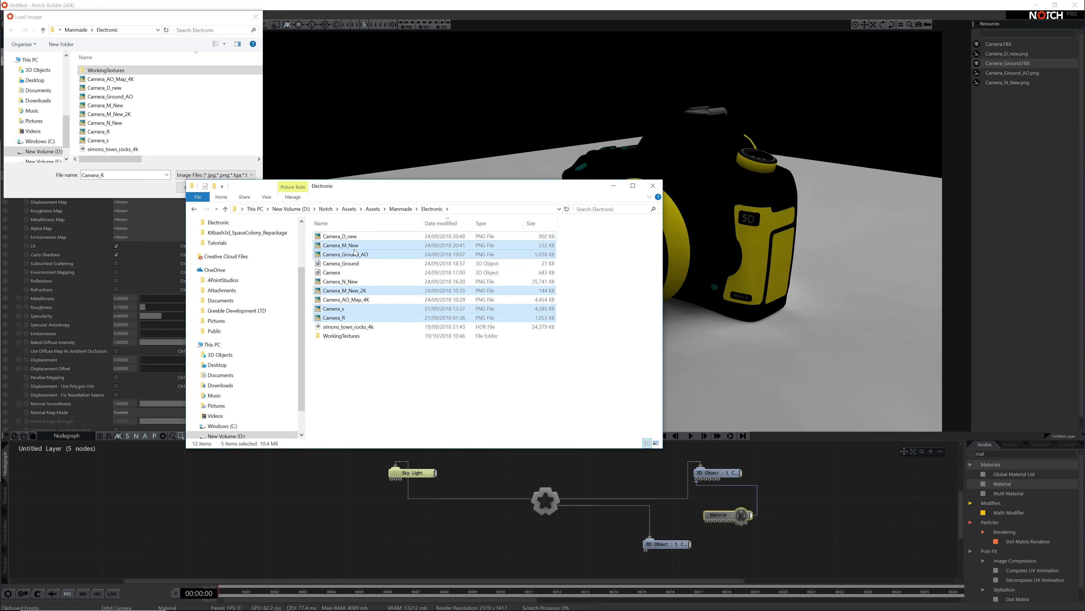
left_click(1023, 143)
left_click(238, 190)
mouse_move(283, 601)
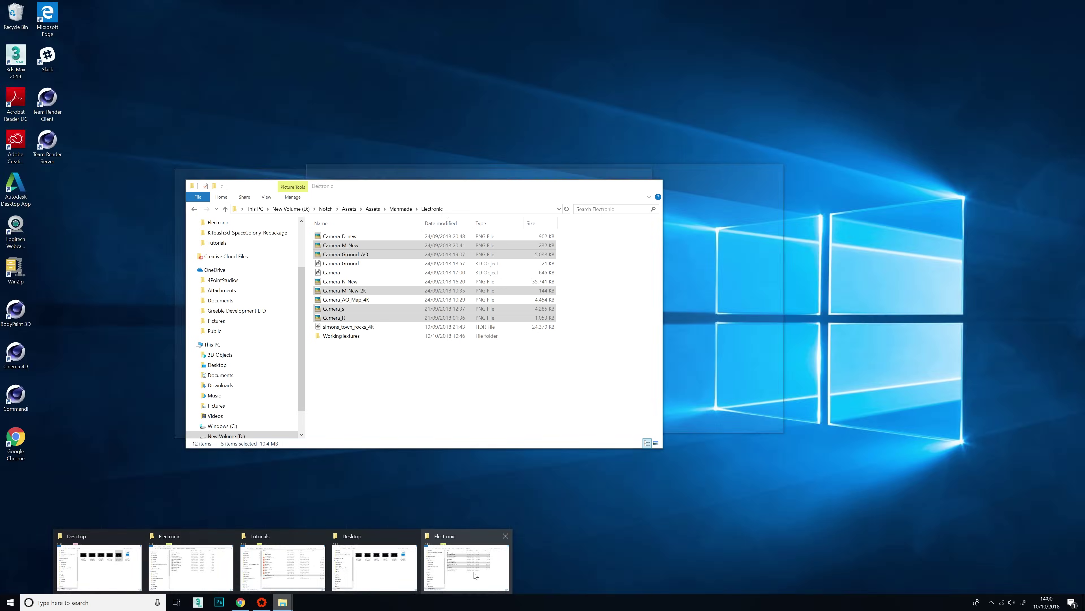
left_click(470, 561)
left_click_drag(357, 313, 1027, 154)
Step: Move the Material node back beneath the camera object's node and clear its Colour Texture
left_click_drag(726, 514, 707, 515)
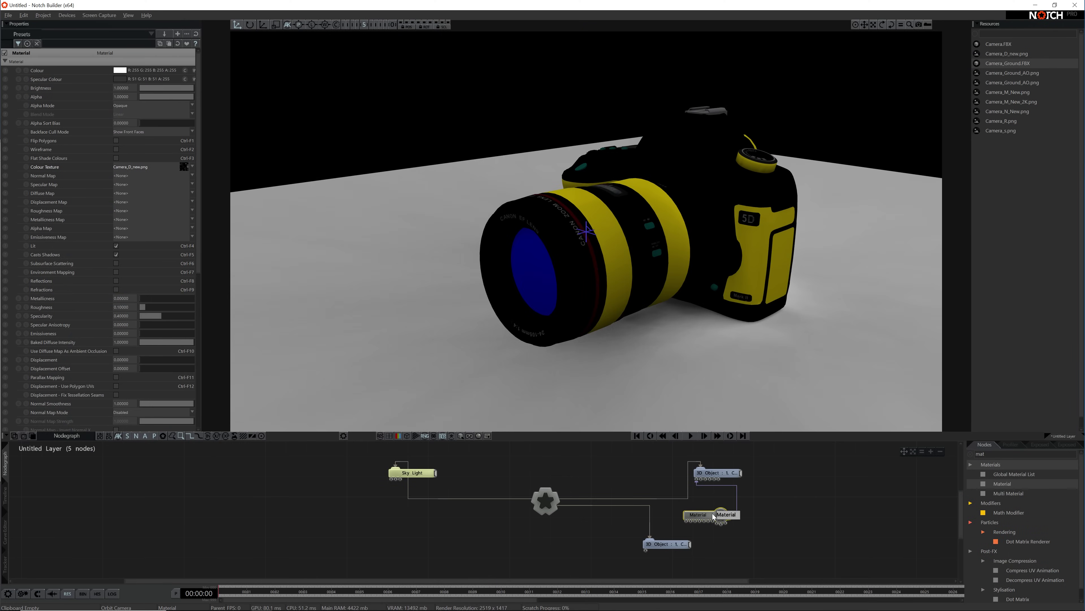
left_click(845, 485)
left_click(701, 515)
left_click(138, 167)
left_click(137, 175)
left_click(723, 551)
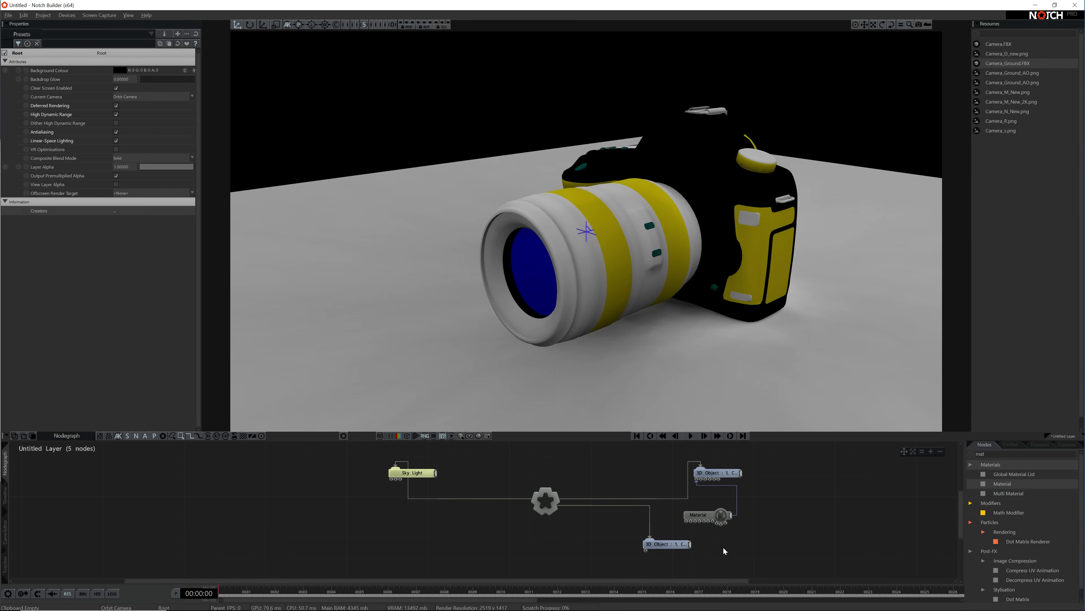
Step: Reposition the Material node and assign Camera_D_new.png as its Colour Texture
left_click_drag(710, 515, 699, 514)
left_click(130, 167)
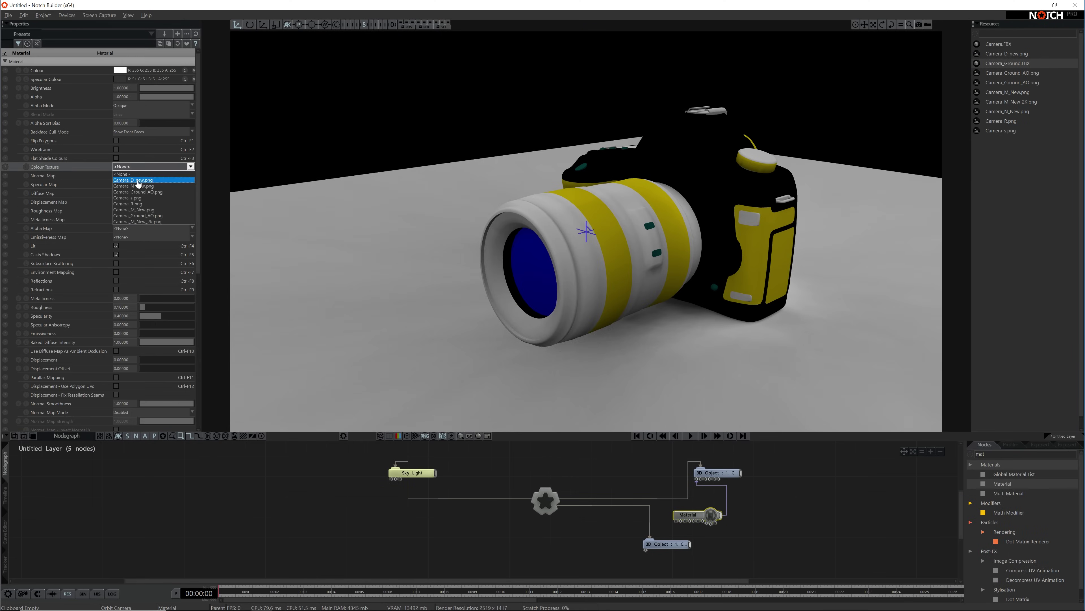
left_click(139, 181)
Step: Set the material's Normal Map to Camera_N_New.png and its Specular Map to Camera_s.png
left_click(127, 176)
left_click(132, 219)
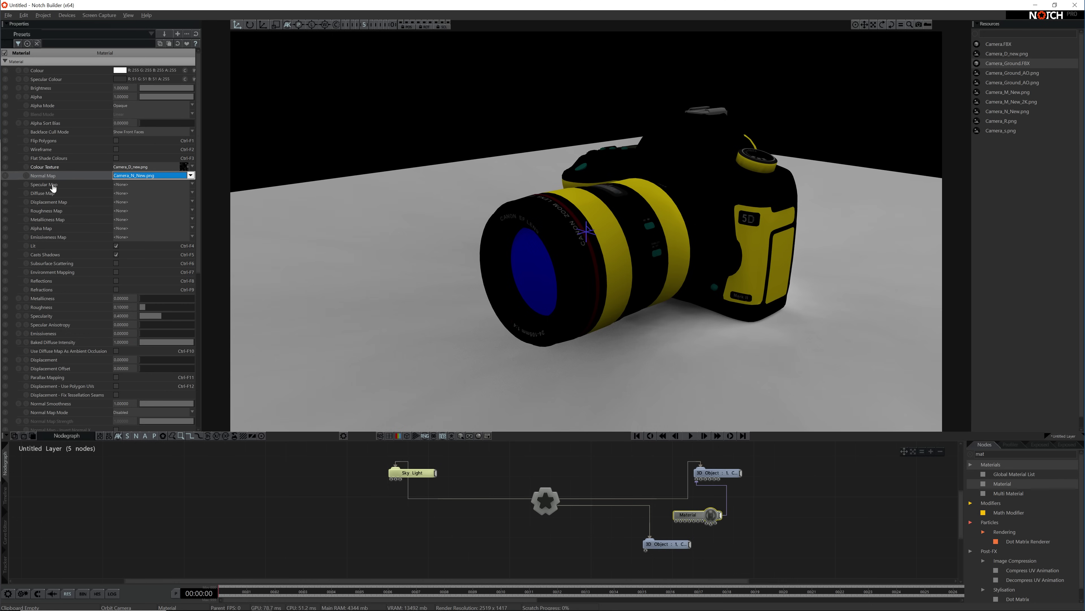
left_click(123, 188)
left_click(133, 214)
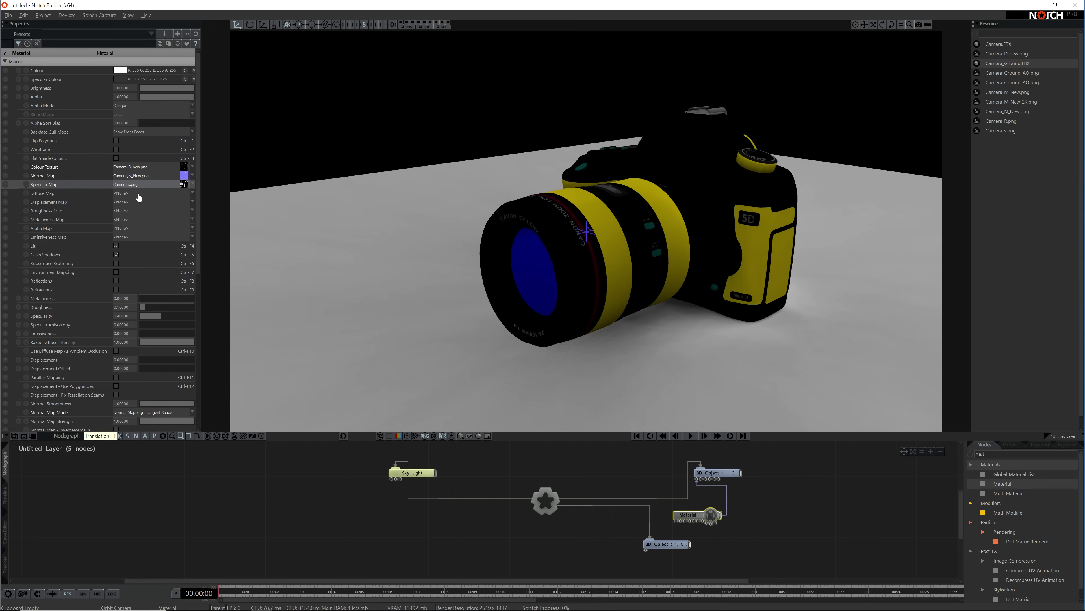
Step: Set the material's Roughness Map to Camera_R.png and its Metallicness Map to Camera_M_New.png
left_click(128, 212)
left_click(139, 248)
left_click(124, 220)
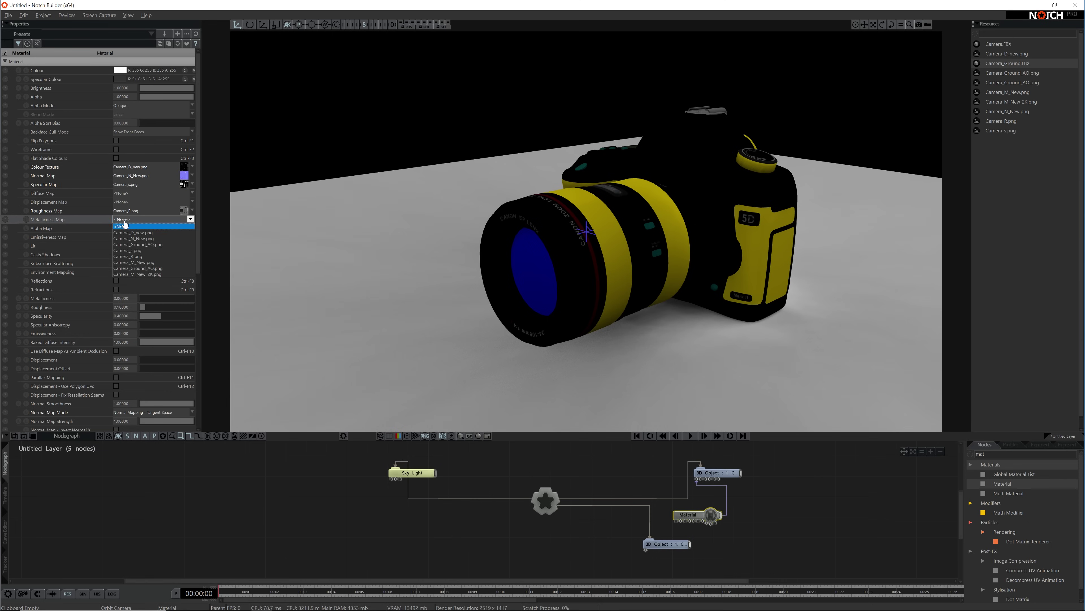
left_click(149, 262)
Step: Check the images offered for the material's Diffuse Map and delete the duplicate Camera_Ground_AO.png resource
left_click(131, 192)
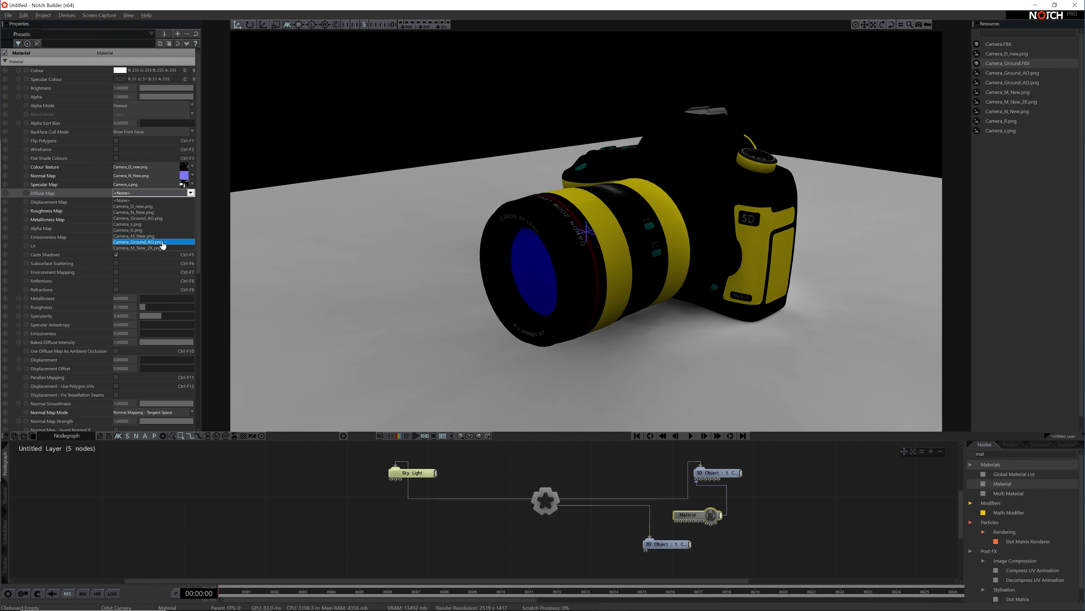
left_click(346, 538)
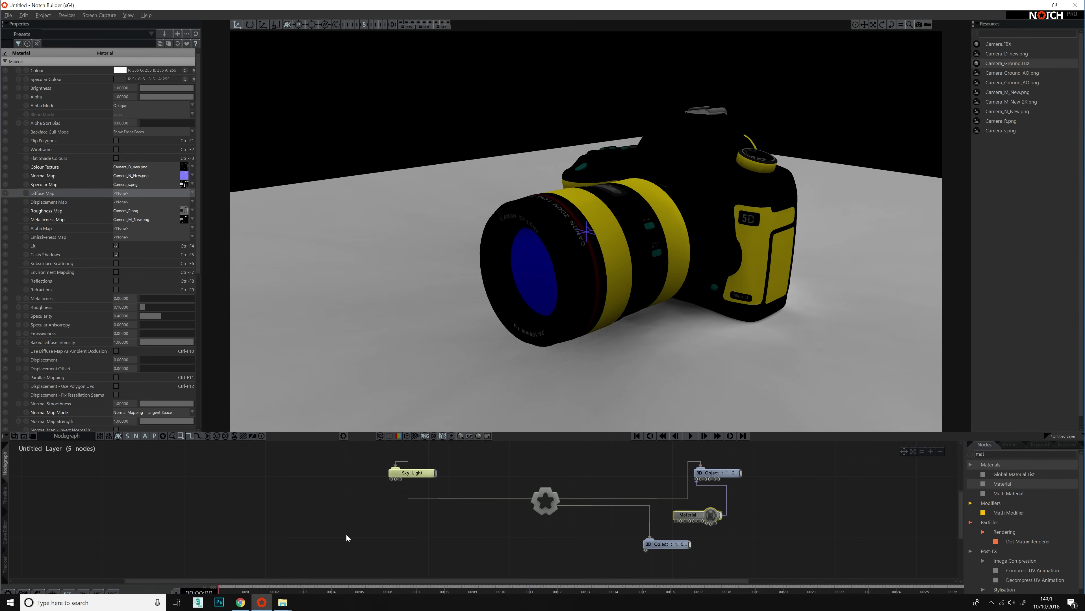
right_click(1025, 86)
left_click(1028, 145)
Step: Import Camera_AO_Map_4K as an image resource
right_click(1034, 153)
mouse_move(1029, 157)
mouse_move(983, 166)
left_click(1032, 163)
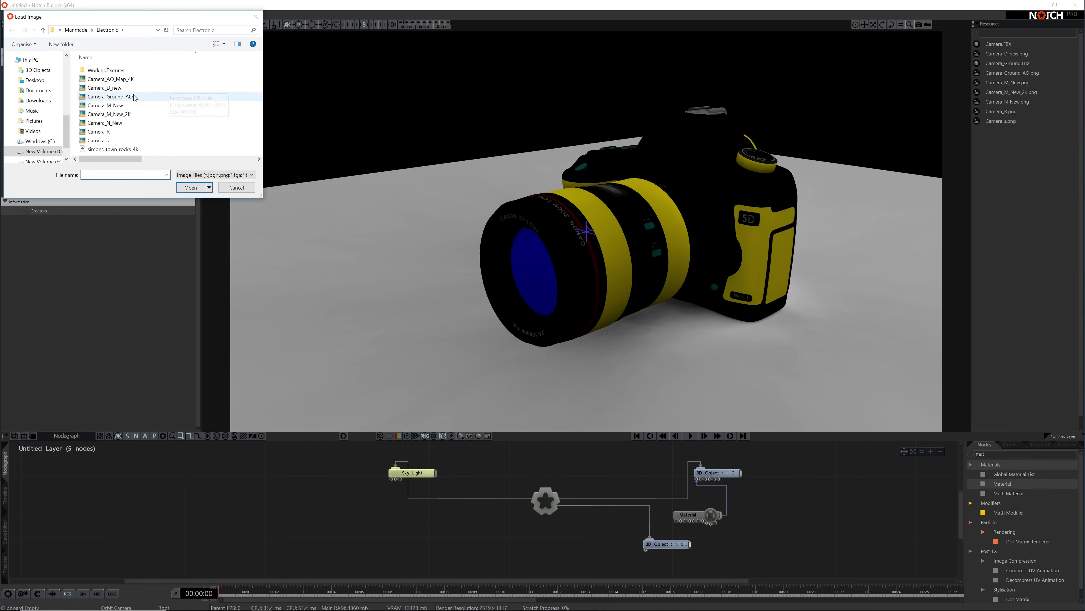
double_click(129, 81)
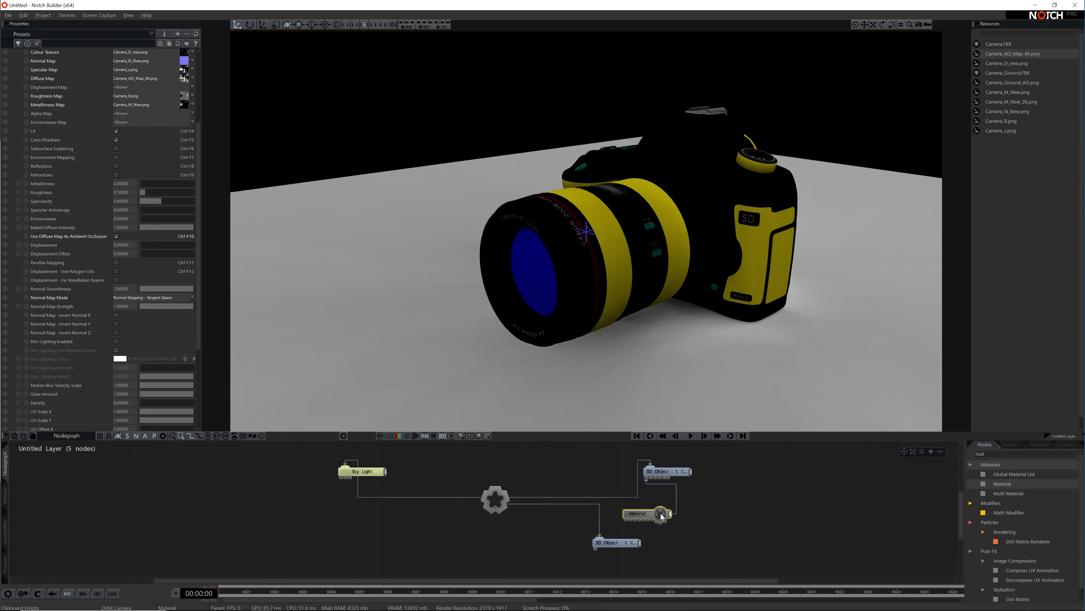
Step: Enlarge the Material node's preview sphere and line up the camera object's node above it
mouse_move(661, 518)
left_click_drag(659, 521, 693, 539)
left_click_drag(676, 470, 718, 467)
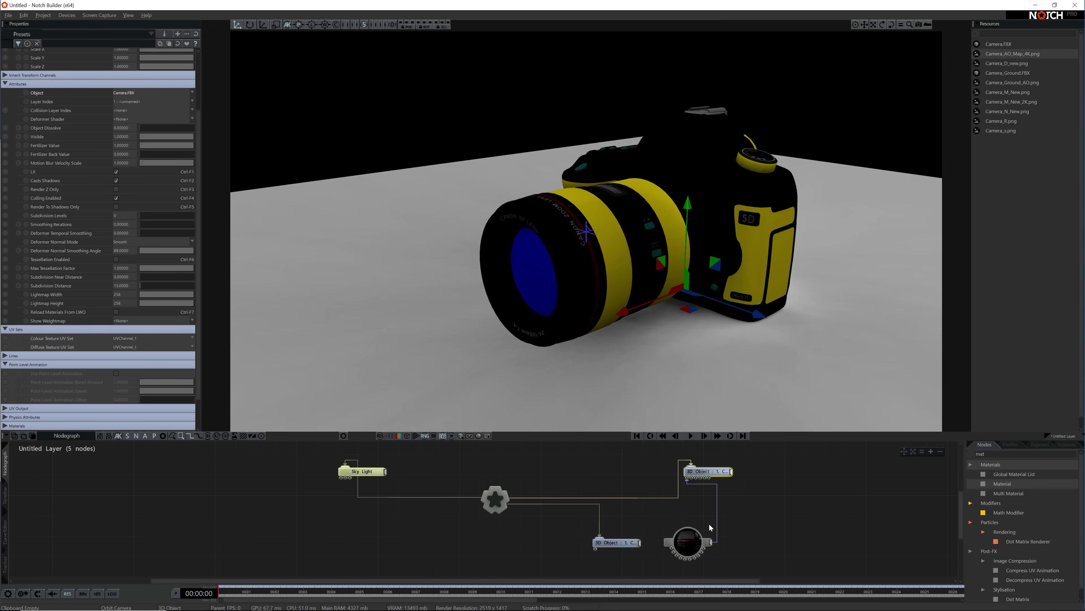
left_click_drag(689, 327, 654, 333)
mouse_move(654, 333)
right_mouse_down()
mouse_move(659, 358)
mouse_move(667, 316)
right_mouse_up()
left_click_drag(667, 316, 725, 294)
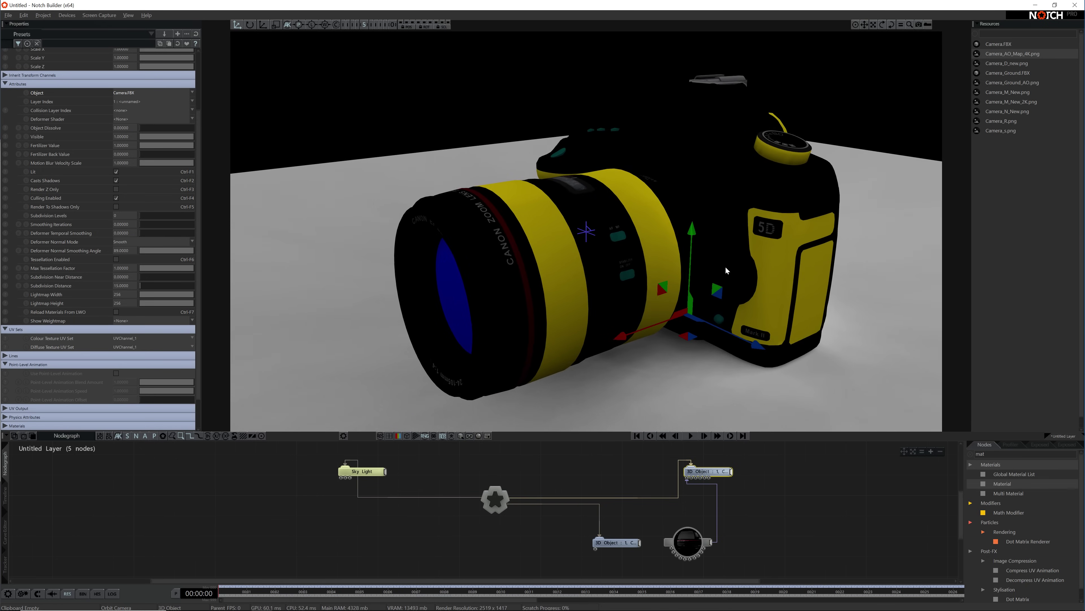
right_click_drag(725, 268, 701, 215)
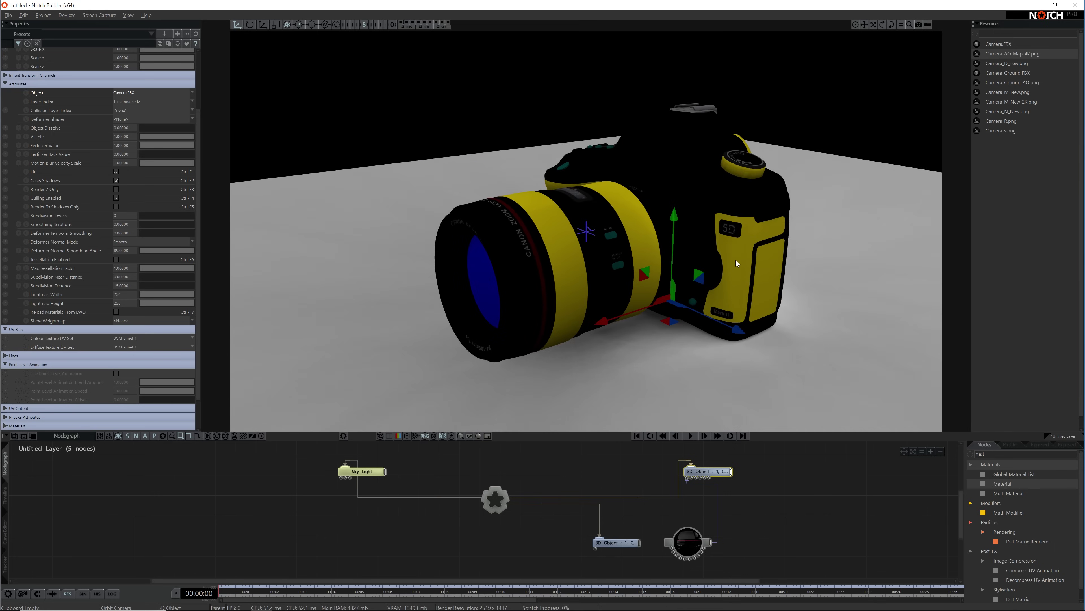
mouse_move(736, 260)
left_mouse_down()
mouse_move(739, 296)
mouse_move(726, 242)
mouse_move(730, 259)
left_mouse_up()
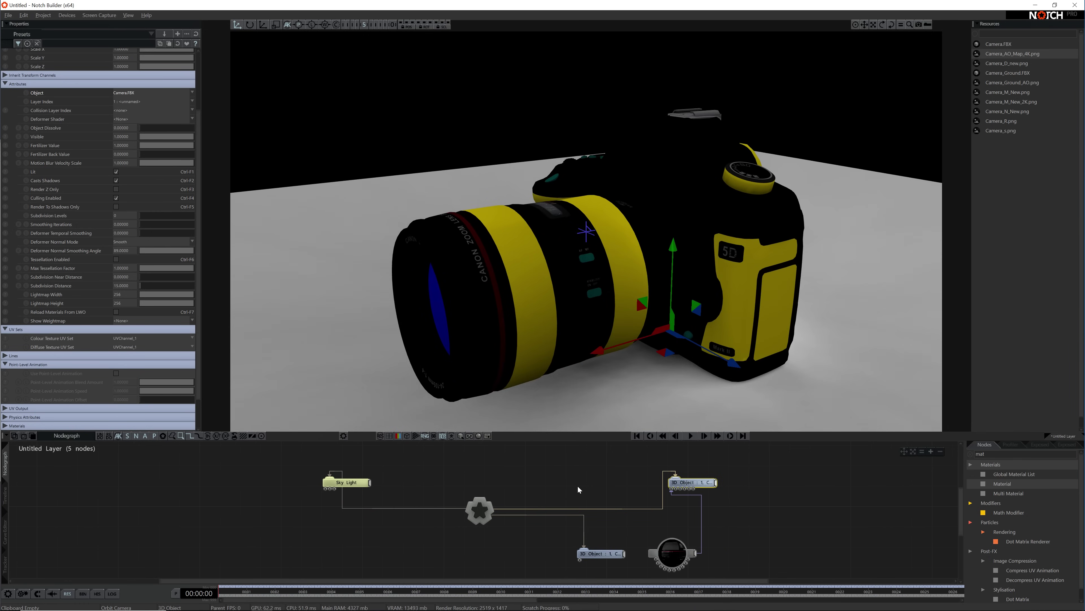
Step: Add an Environment Map node below the Sky Light node, connect it to the Root and align it
mouse_move(584, 483)
middle_mouse_down()
mouse_move(606, 494)
mouse_move(651, 478)
mouse_move(668, 485)
mouse_move(614, 495)
mouse_move(568, 483)
middle_mouse_up()
type("env")
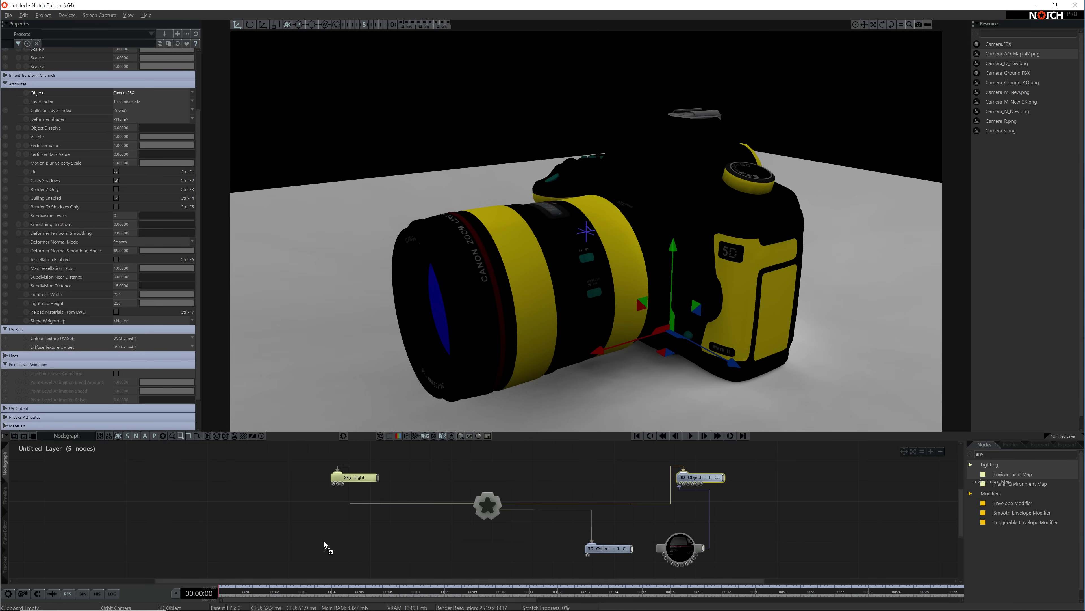
left_click_drag(325, 546, 326, 547)
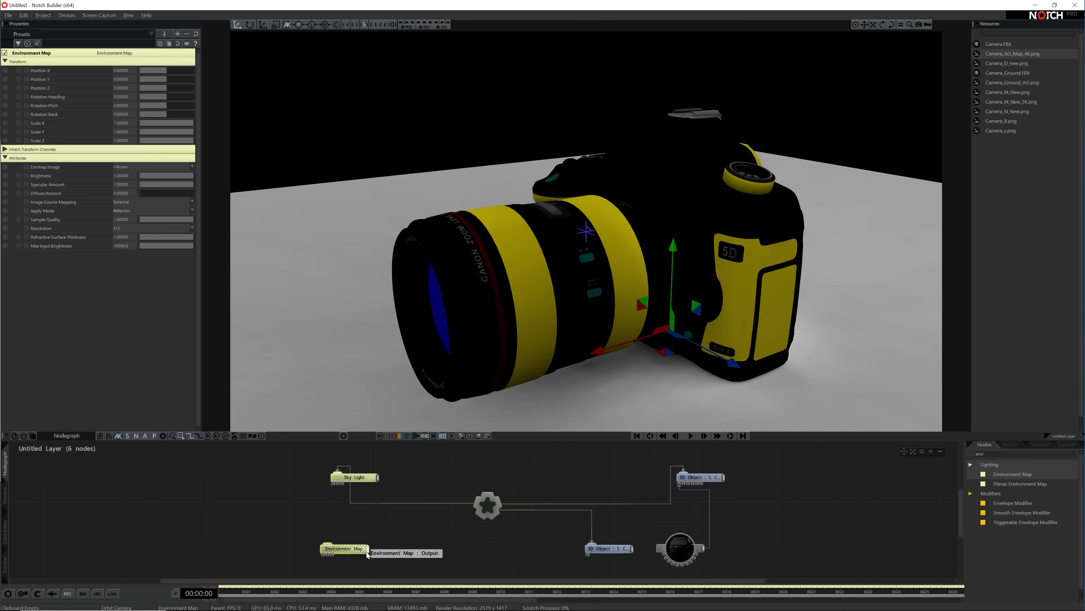
key("r")
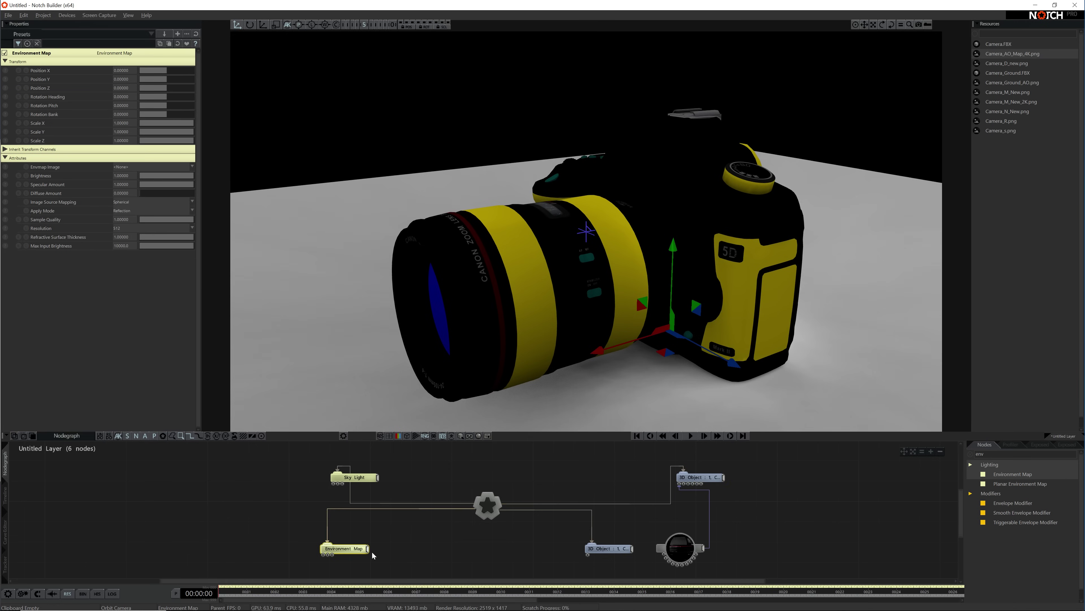
mouse_move(355, 550)
left_mouse_down()
mouse_move(385, 552)
mouse_move(366, 555)
left_mouse_up()
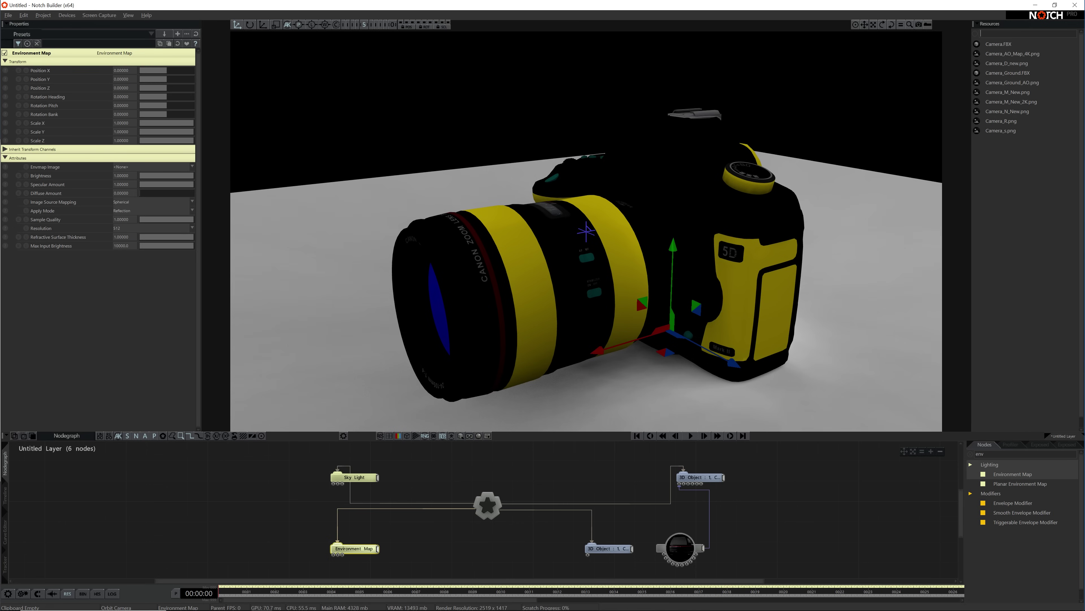
Step: Import the simons_town_rocks_4k HDR as an image resource
right_click(1010, 176)
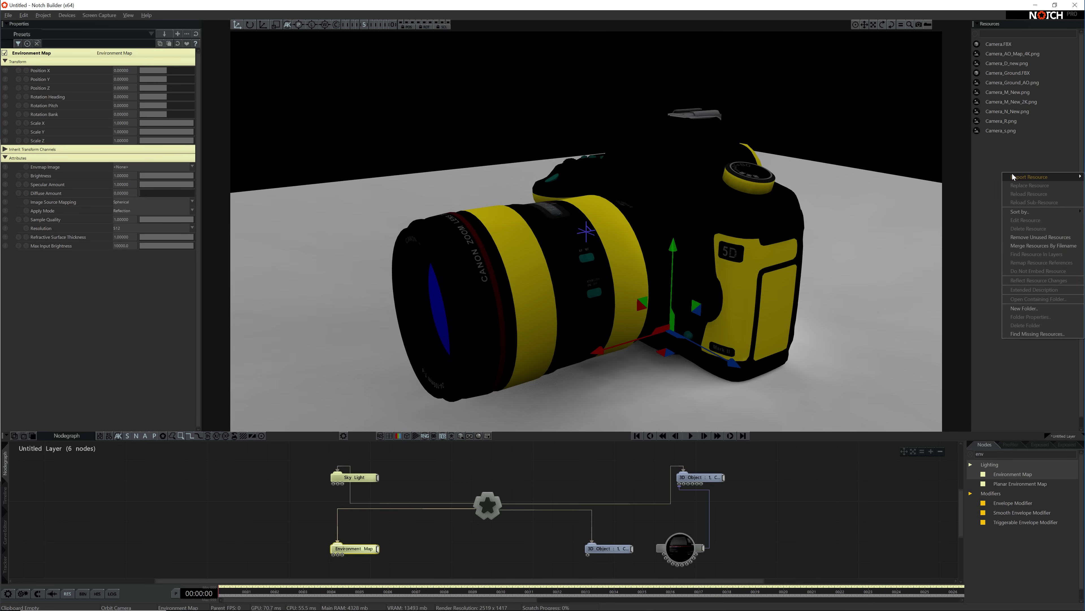
mouse_move(1030, 176)
mouse_move(979, 184)
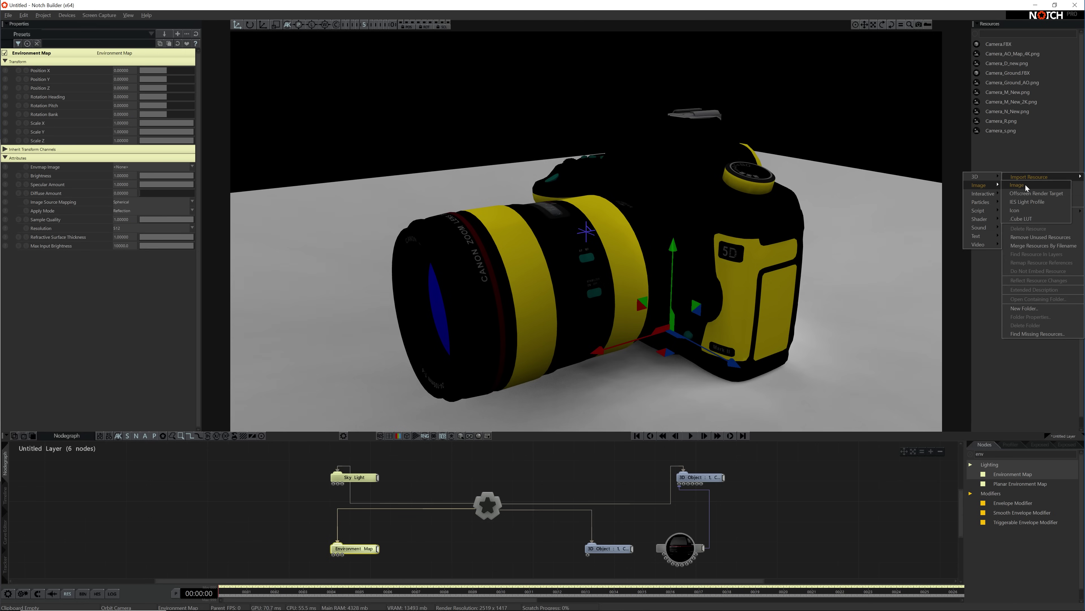
left_click(1027, 186)
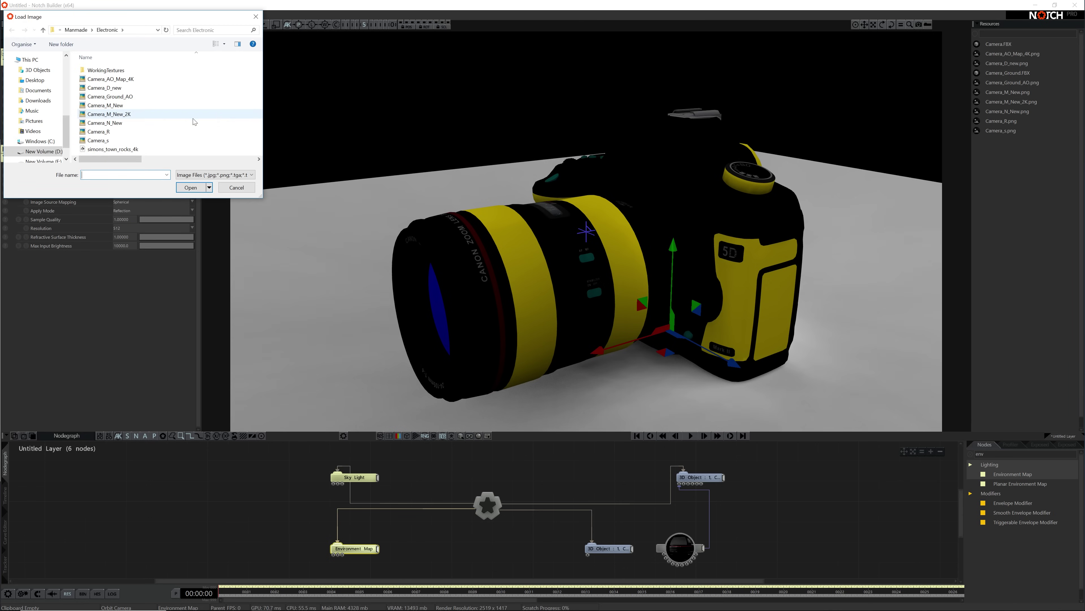
left_click(125, 149)
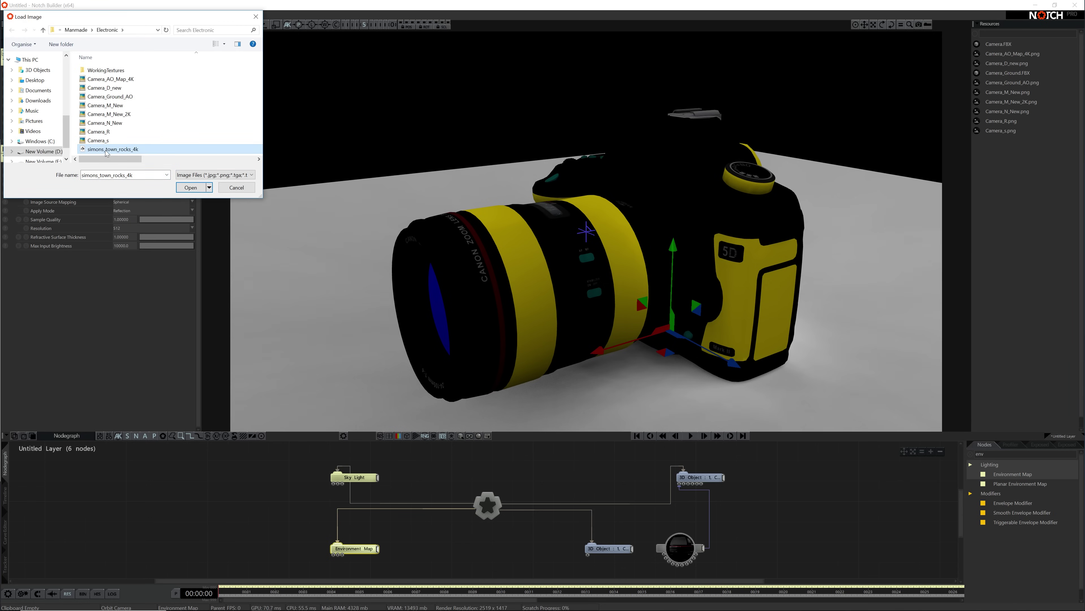
left_click(191, 187)
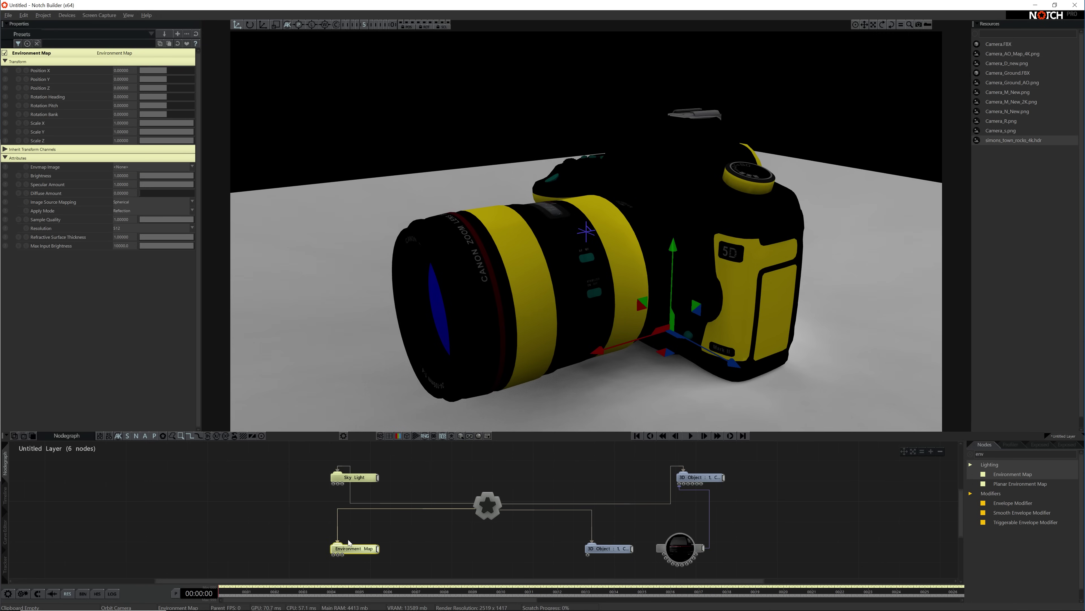
Step: Assign simons_town_rocks_4k.hdr as the Environment Map's Envmap Image and turn on Environment Mapping in the camera's material
left_click(141, 167)
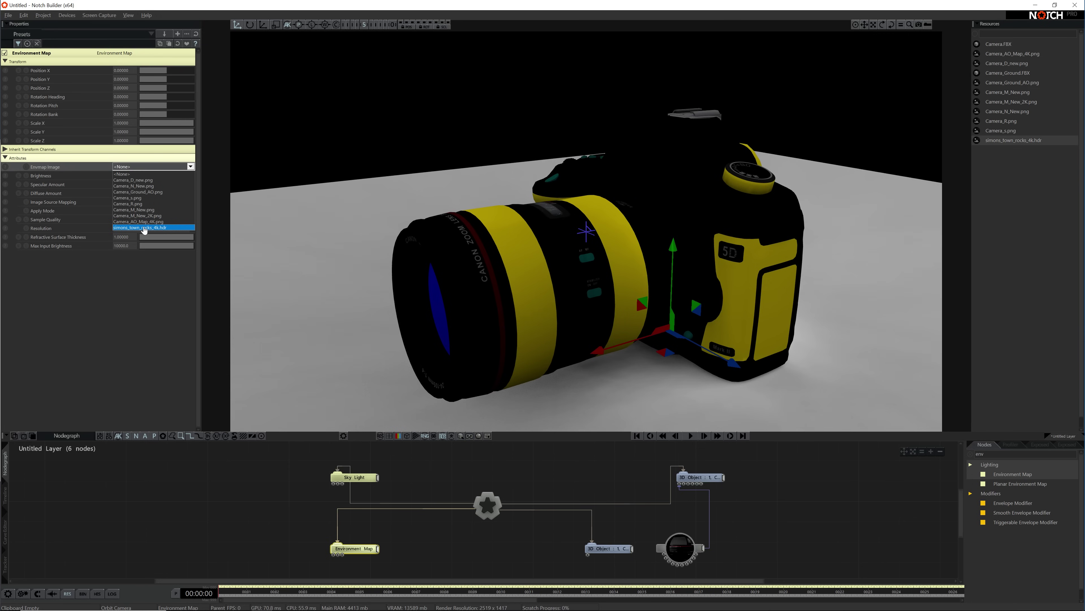
left_click(144, 227)
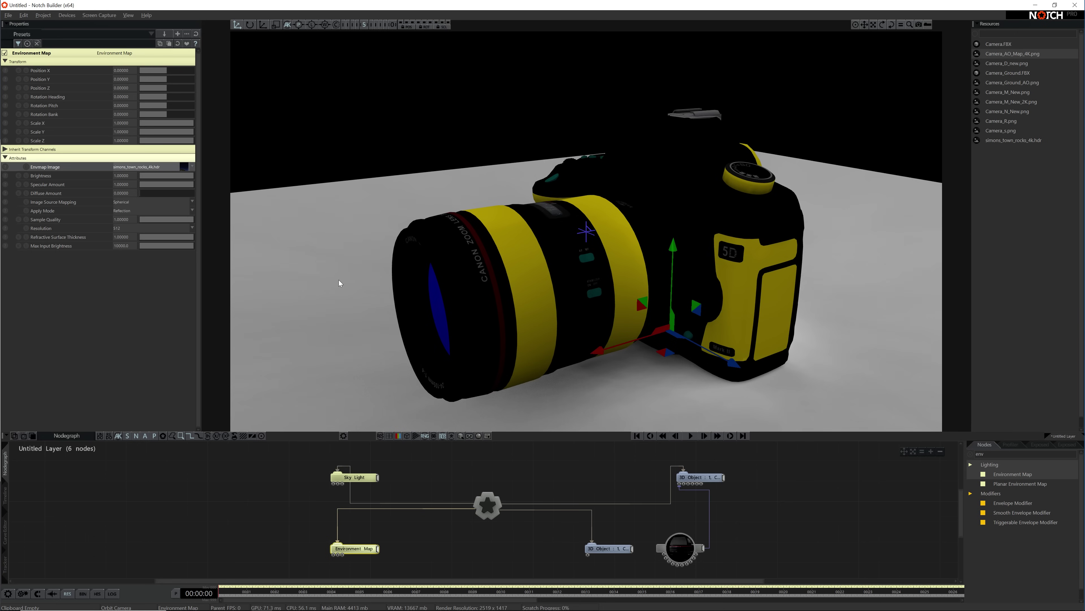
middle_click_drag(513, 290, 509, 289)
left_click_drag(510, 289, 540, 356)
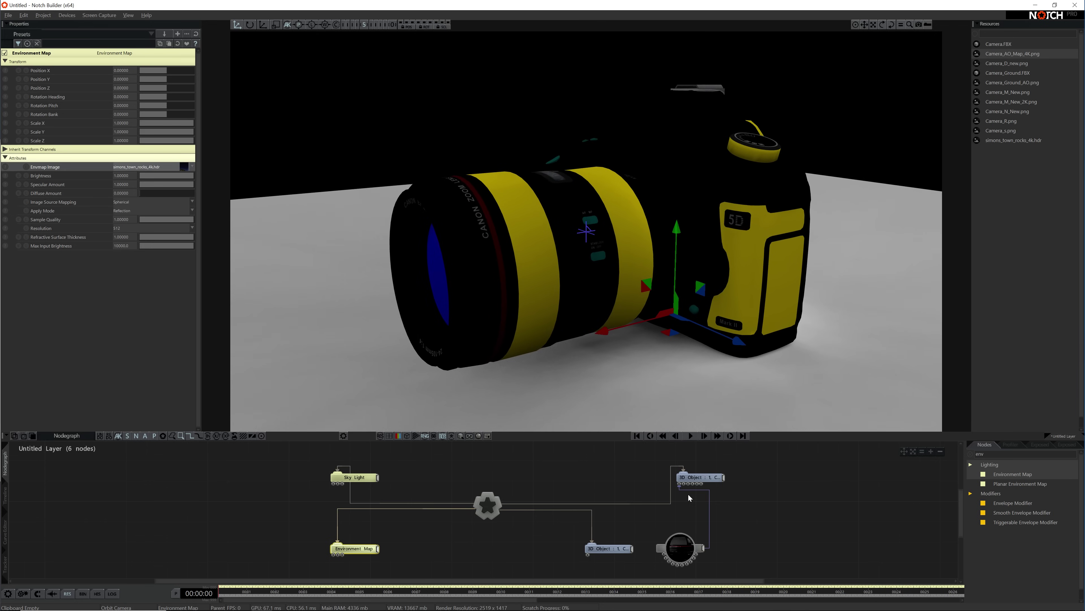
left_click(679, 548)
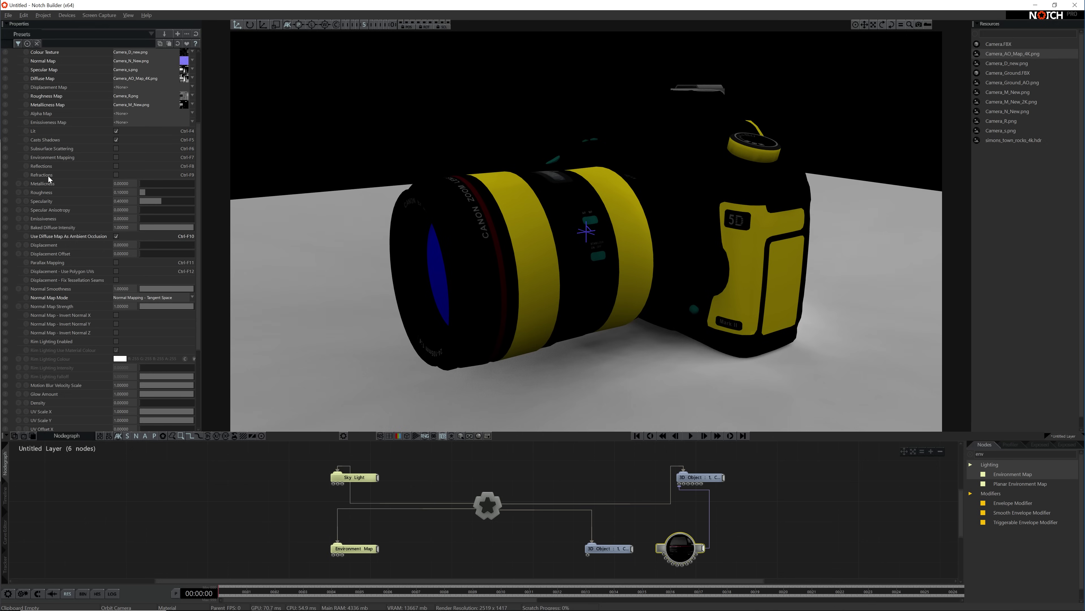
left_click(116, 159)
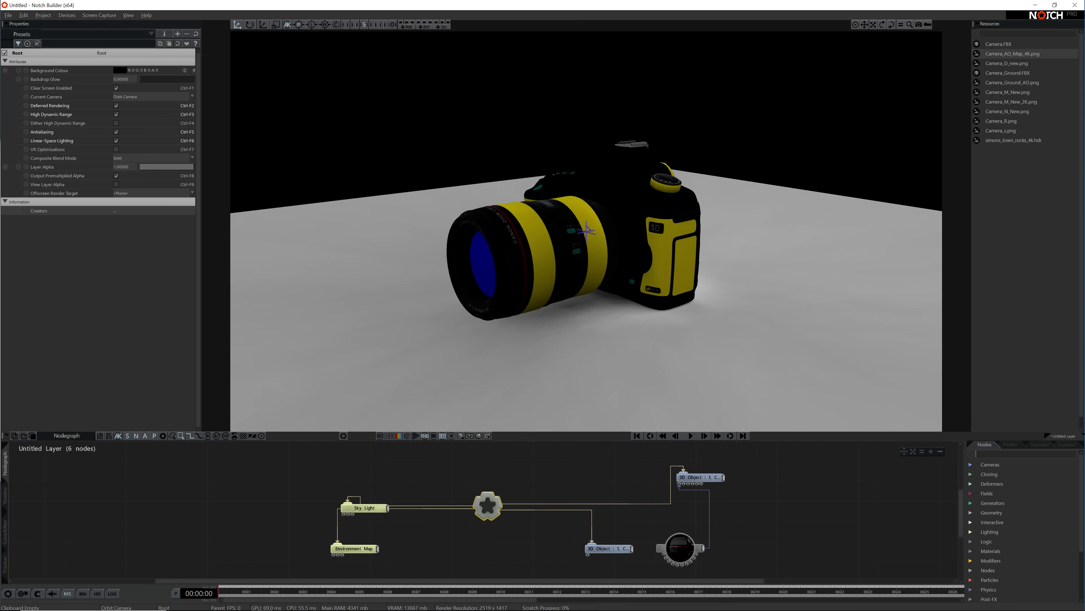
Step: Add a Skybox node and connect the Environment Map to both the Skybox and the Sky Light
type("sky")
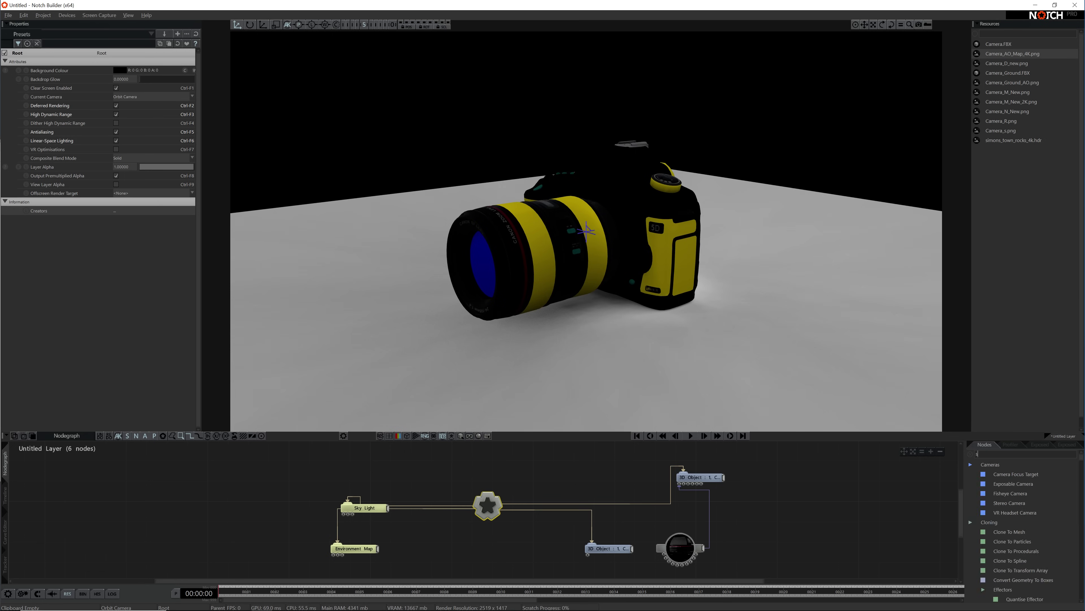
left_click_drag(1001, 474, 300, 457)
left_click_drag(370, 548, 272, 463)
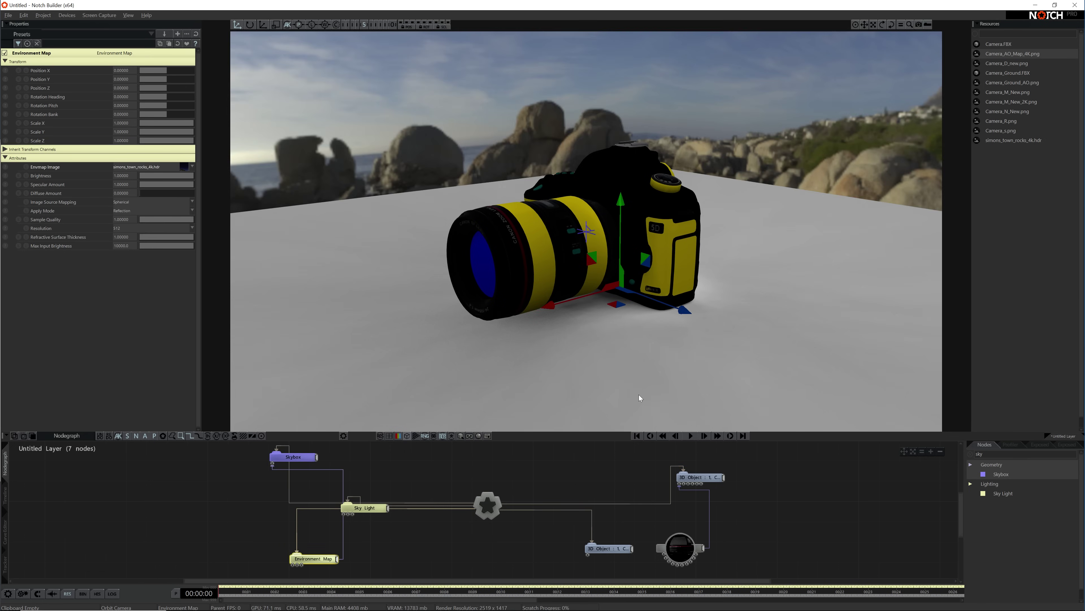
left_click_drag(642, 395, 335, 334)
left_click_drag(337, 559, 423, 468)
left_click_drag(505, 372, 710, 364)
Step: Add a Point Cache node and a Voxel Cone Lighting node and connect both to the Root
type("point ca")
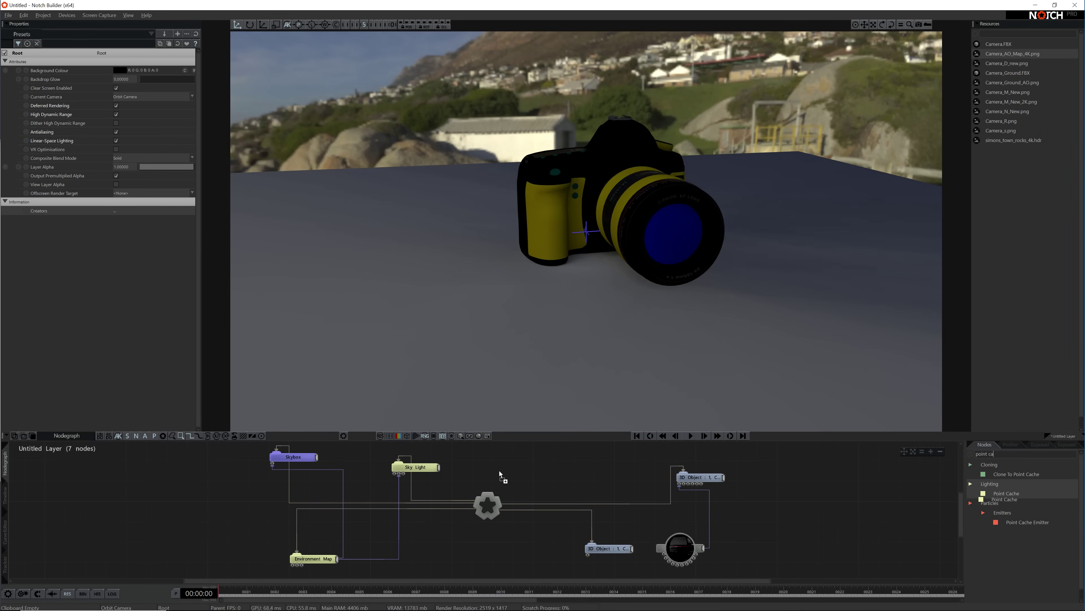
key("Return")
left_click(490, 469)
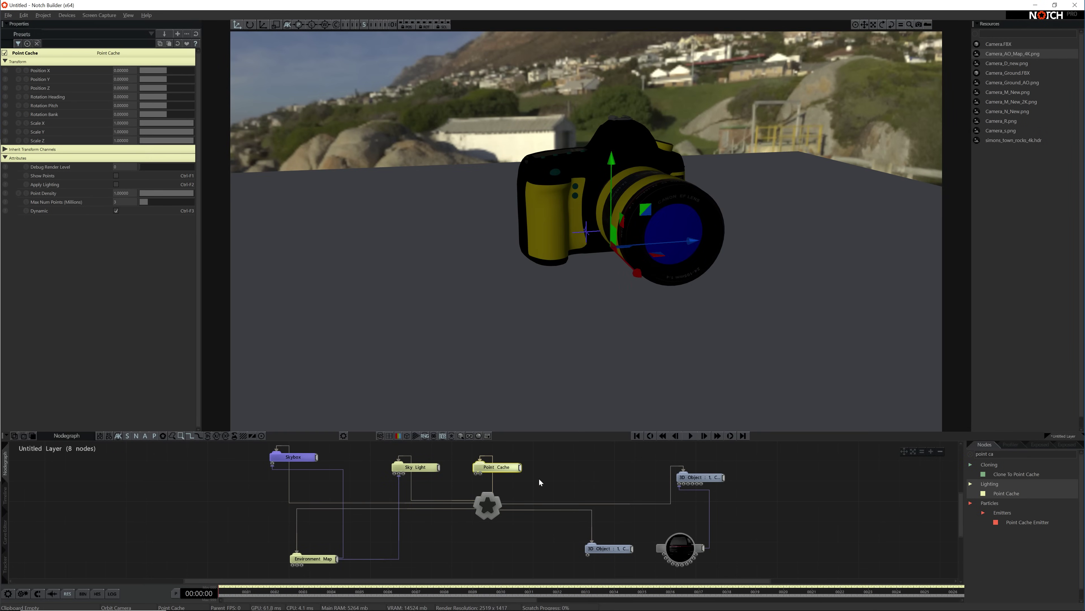
left_click(985, 454)
type("Voxel")
left_click_drag(1015, 474, 556, 467)
left_click_drag(497, 467, 497, 456)
Step: Add a Screen Space Reflections node below the Root
type("scre")
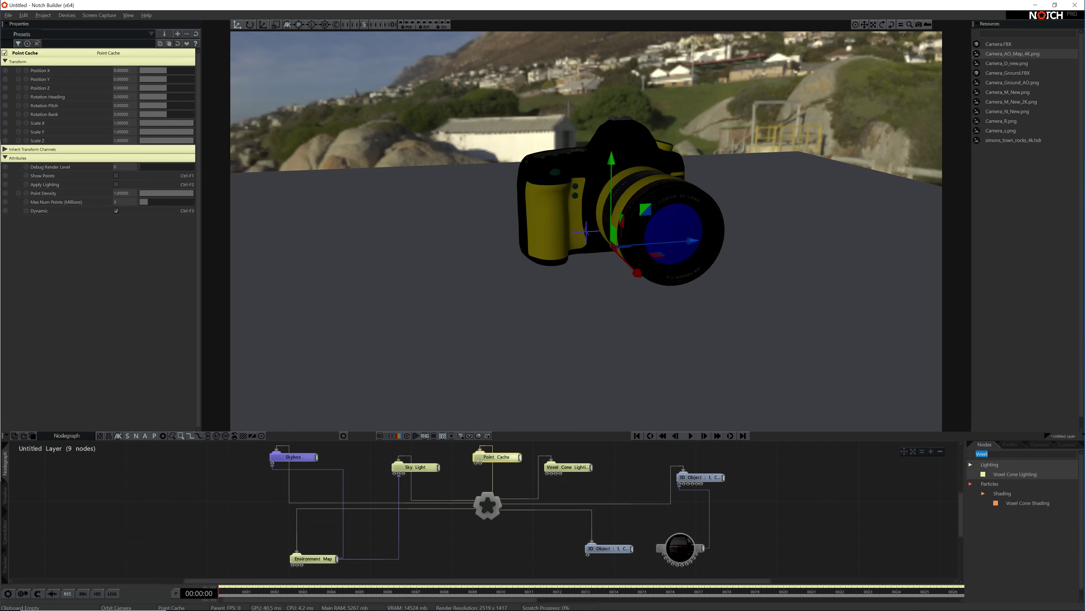
left_click_drag(428, 540, 431, 544)
left_click(545, 515)
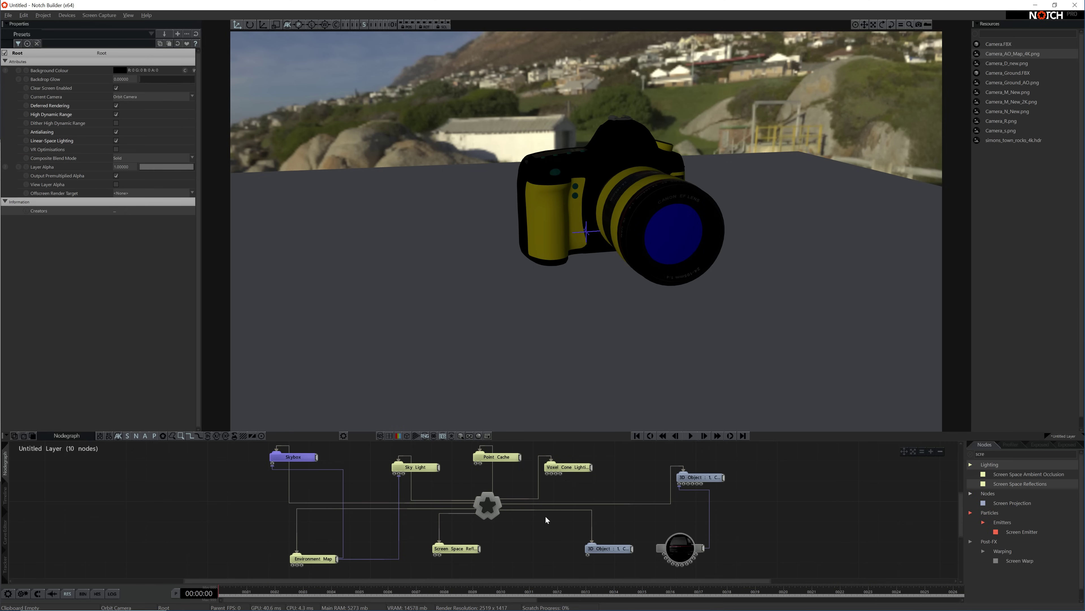
Step: Rearrange the nodes with Skybox and Environment Map above the Root, Point Cache and Voxel Cone Lighting to its left, and Screen Space Reflections below
middle_click_drag(540, 494, 503, 523)
left_click_drag(264, 482, 456, 452)
middle_click_drag(470, 539, 482, 518)
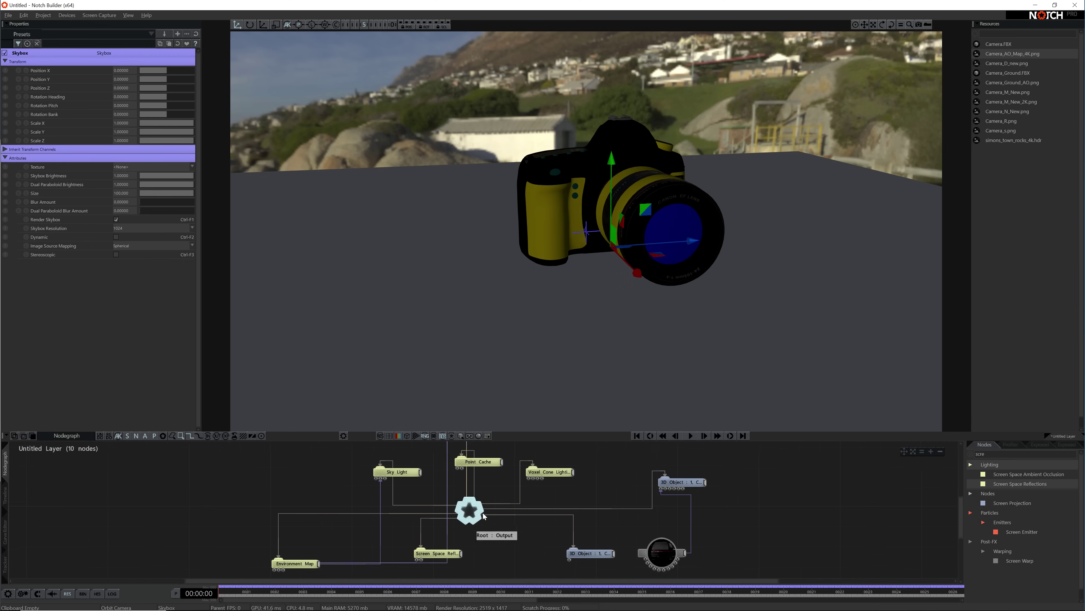
left_click_drag(299, 563, 520, 454)
middle_click_drag(516, 492, 506, 530)
left_click_drag(474, 501, 311, 486)
left_click_drag(536, 509, 225, 530)
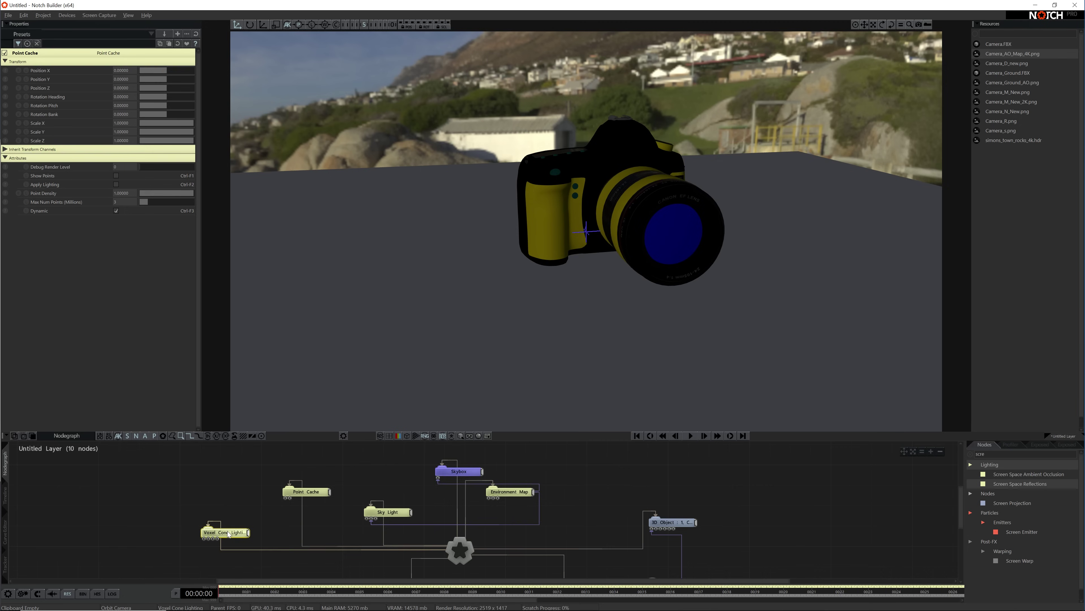
middle_click_drag(418, 551, 419, 500)
left_click_drag(415, 548, 365, 555)
middle_click_drag(421, 552, 429, 557)
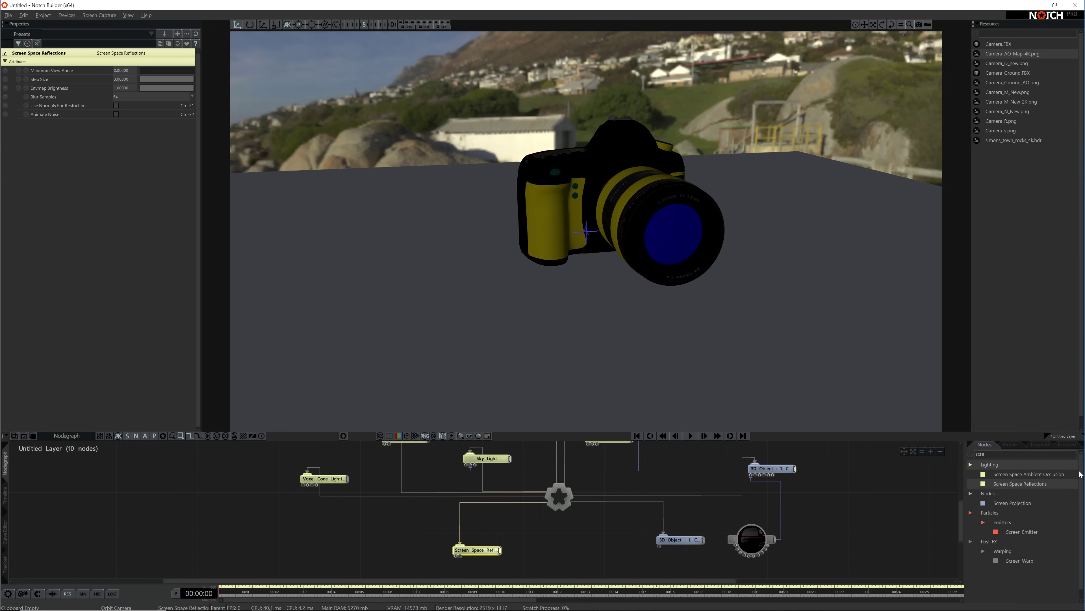
Step: Add an Auto Bounding Box node linked to Point Cache and Voxel Cone Lighting, and enlarge the node graph area
type("bound")
left_click_drag(1015, 473, 324, 516)
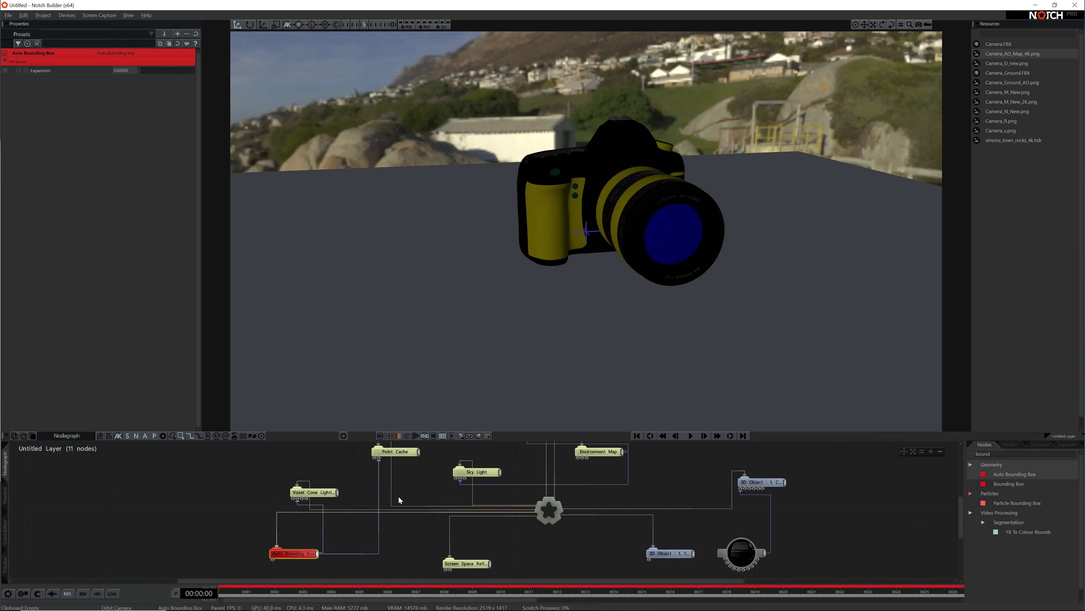
middle_click_drag(570, 516, 522, 521)
left_click_drag(534, 431, 533, 343)
middle_click_drag(521, 458, 565, 460)
Step: Add a Temporal Antialiasing node and place it below the Root
type("tem")
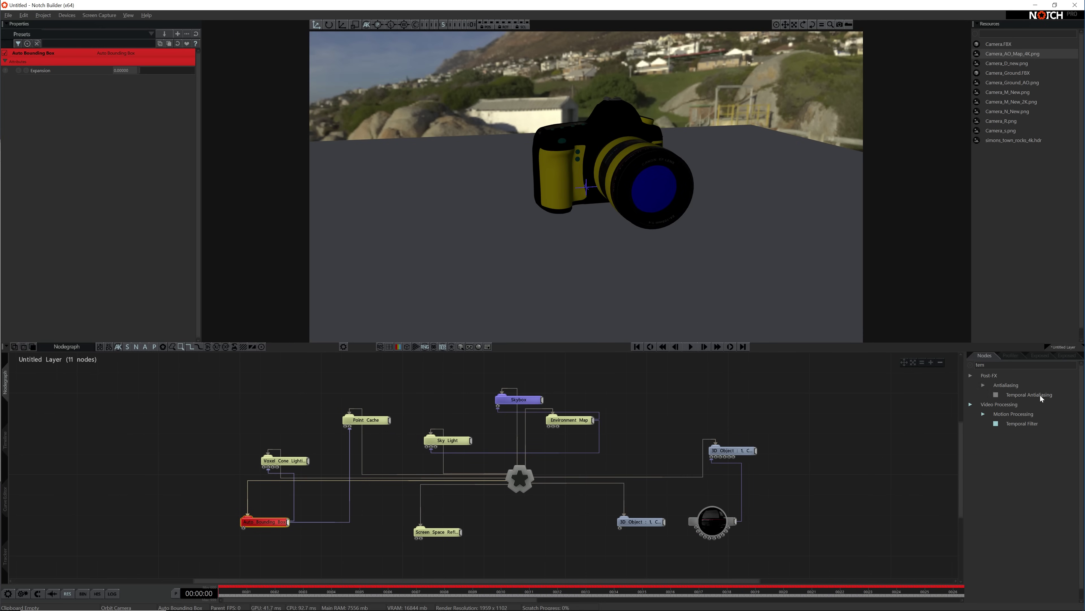
key("Return")
left_click_drag(502, 532, 483, 544)
middle_click_drag(547, 553, 531, 561)
Step: Line up the Sky Light and Skybox nodes and connect the Environment Map to the Screen Space Reflections node
middle_click_drag(623, 235, 515, 240)
middle_click_drag(433, 423, 389, 418)
left_click_drag(384, 444, 375, 423)
left_click_drag(453, 405, 443, 405)
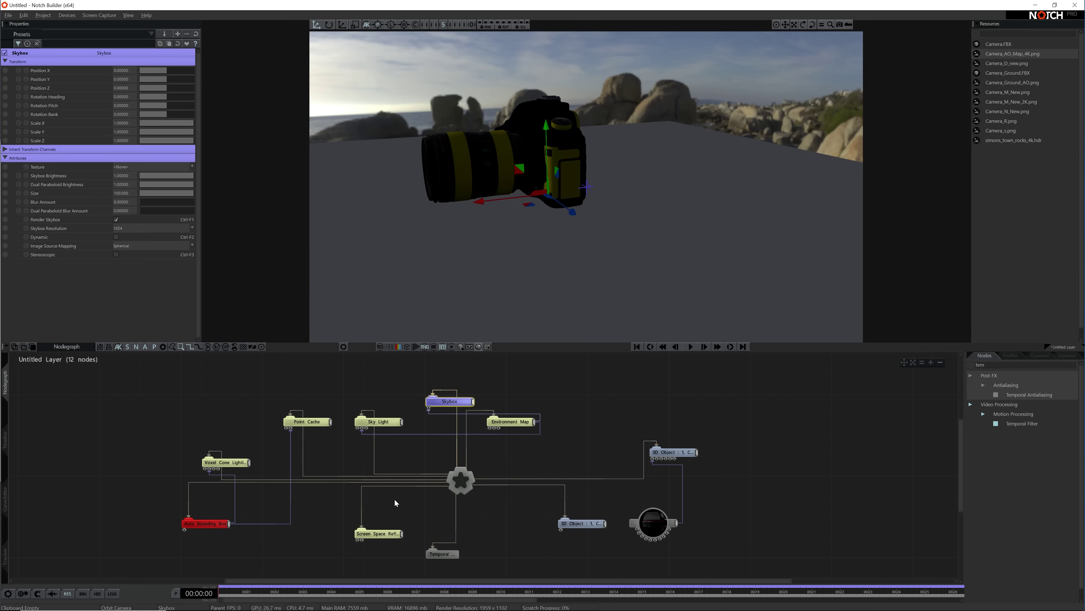
left_click_drag(534, 422, 394, 543)
Step: Place the ground object's node beside the camera object's node, select both and rotate the two objects together
left_click_drag(606, 251, 506, 285)
left_click_drag(582, 523, 592, 452)
left_click(673, 452, "shift")
left_click(329, 24)
left_click_drag(528, 218, 636, 229)
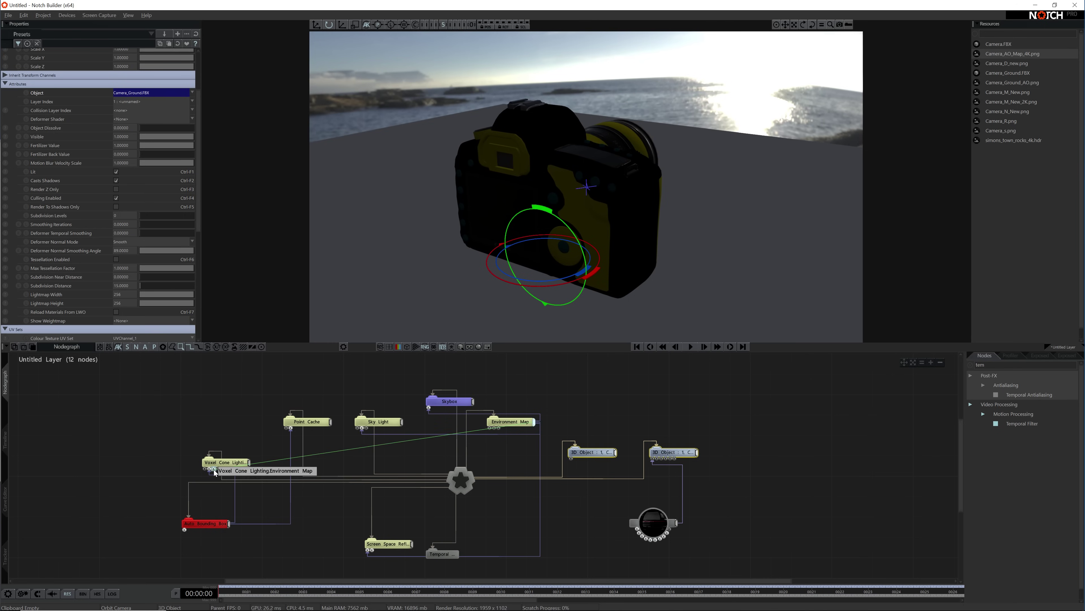
Step: Connect the Environment Map to Voxel Cone Lighting and turn on Reflections in the camera's material
left_click(646, 522)
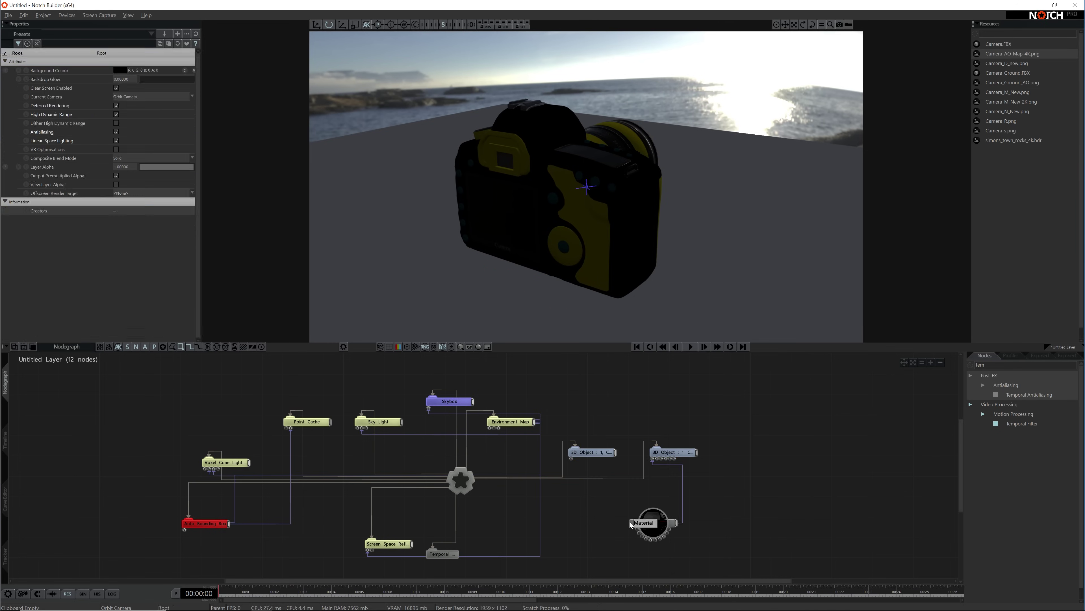
left_click(117, 168)
left_click(587, 501)
middle_click_drag(586, 501, 636, 497)
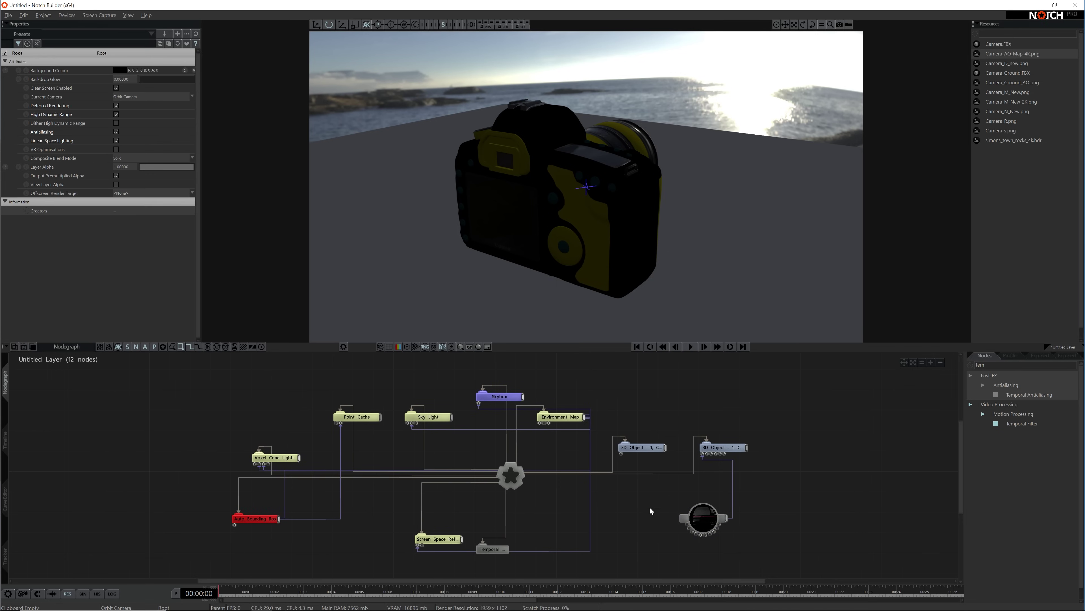
Step: Add a second Material node and connect it to the ground object
left_click(1023, 365)
type("mat")
left_click_drag(1002, 395, 641, 509)
left_click_drag(665, 510, 636, 451)
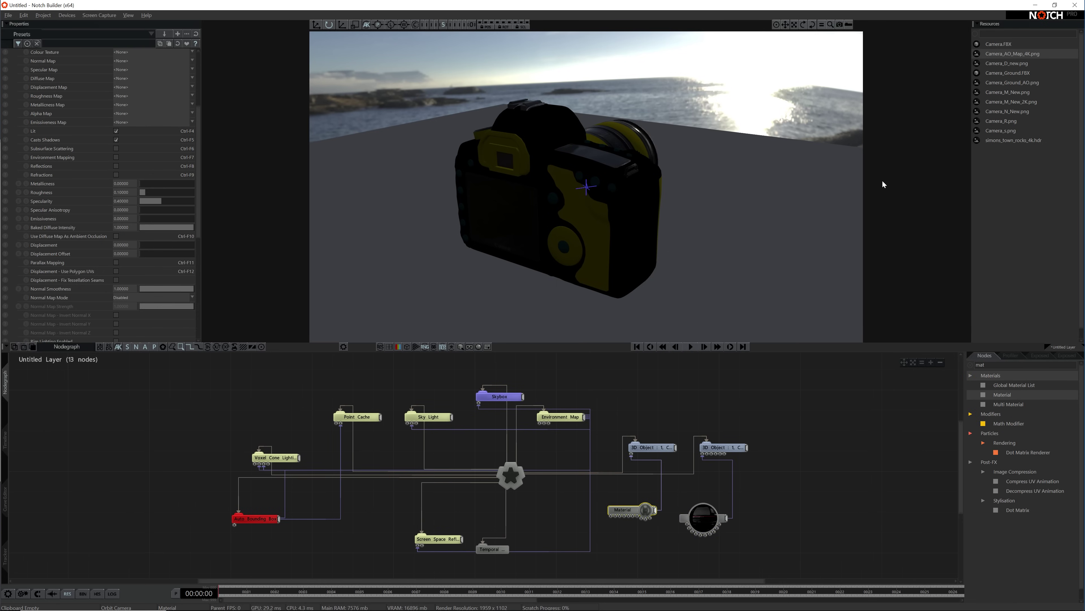
Step: Set the ground material's Diffuse Map to Camera_Ground_AO.png
left_click(135, 115)
left_click(138, 139)
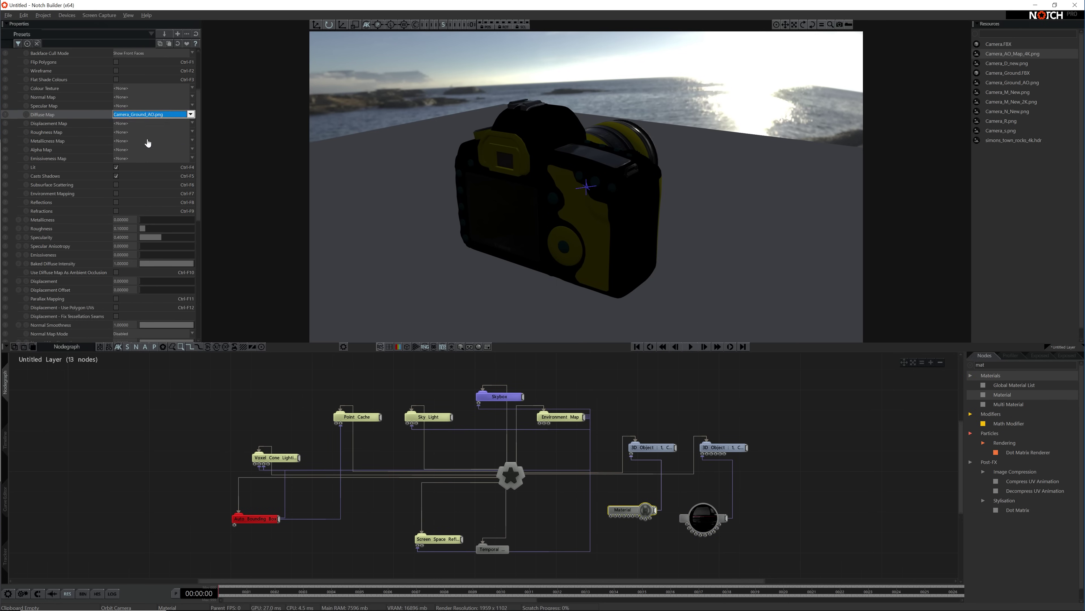
scroll(194, 191, "down", 3)
Step: Move the camera model aside to examine the baked shadow on the ground, and restore its position
left_click_drag(641, 240, 459, 280)
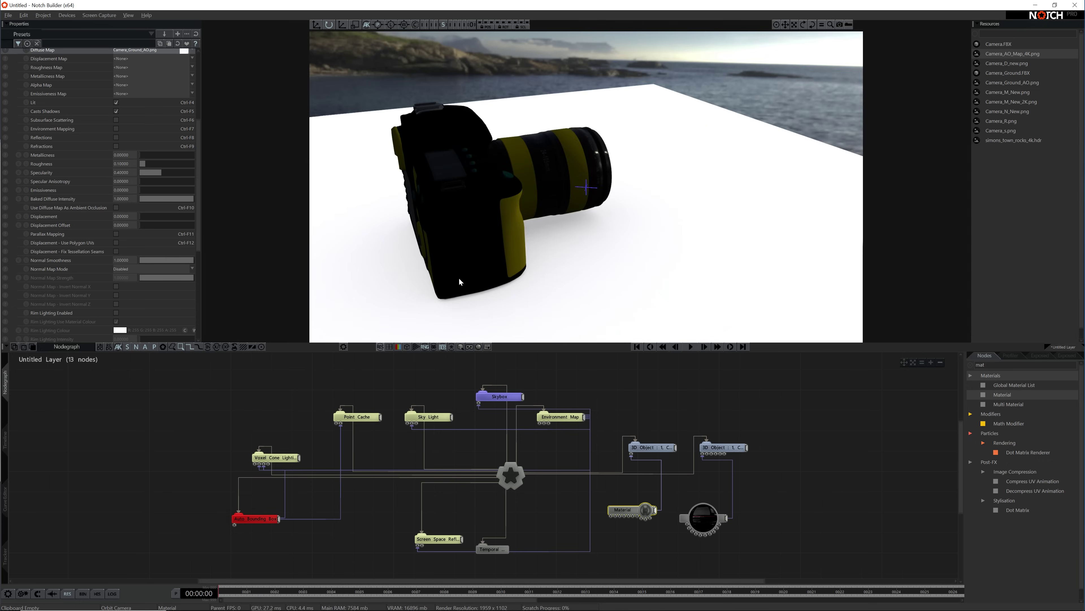
left_click_drag(590, 306, 472, 238)
left_click(437, 150)
key("w")
left_click_drag(469, 152, 657, 134)
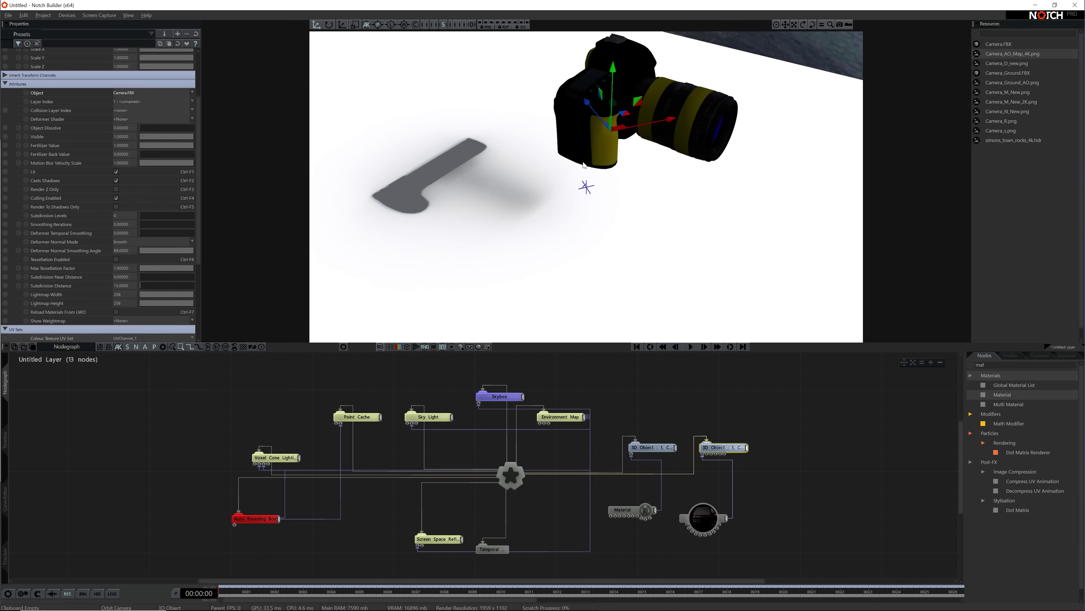
left_click_drag(421, 275, 397, 277)
left_click_drag(469, 186, 562, 243)
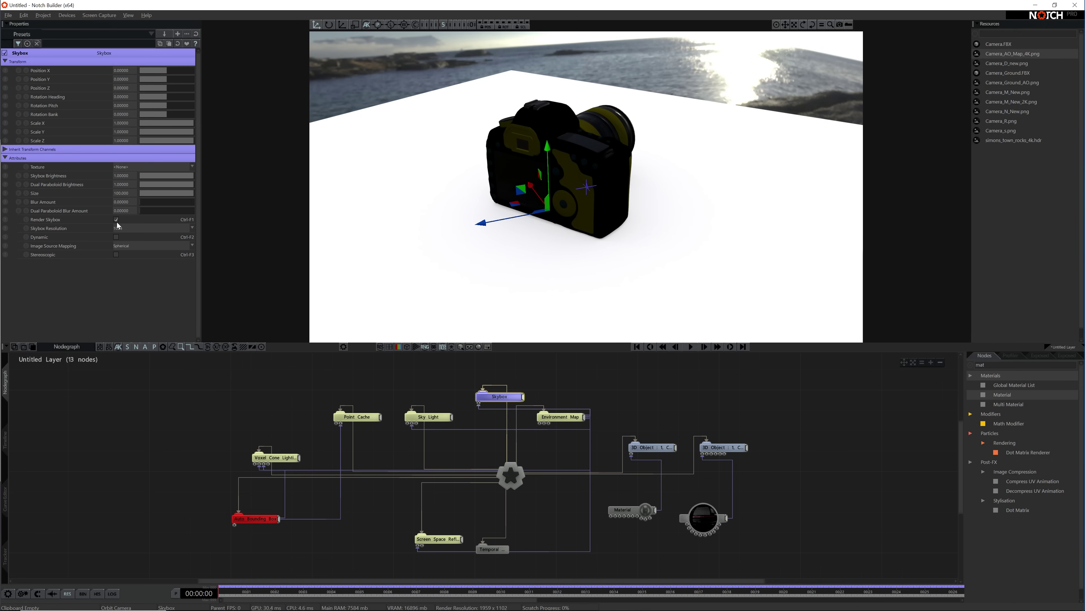
Step: Set the Environment Map's Brightness to about 0.19, Diffuse Amount to about 0.09, Resolution to 1024 and Max Input Brightness to 1000
left_click_drag(630, 512, 632, 500)
left_click_drag(565, 417, 576, 417)
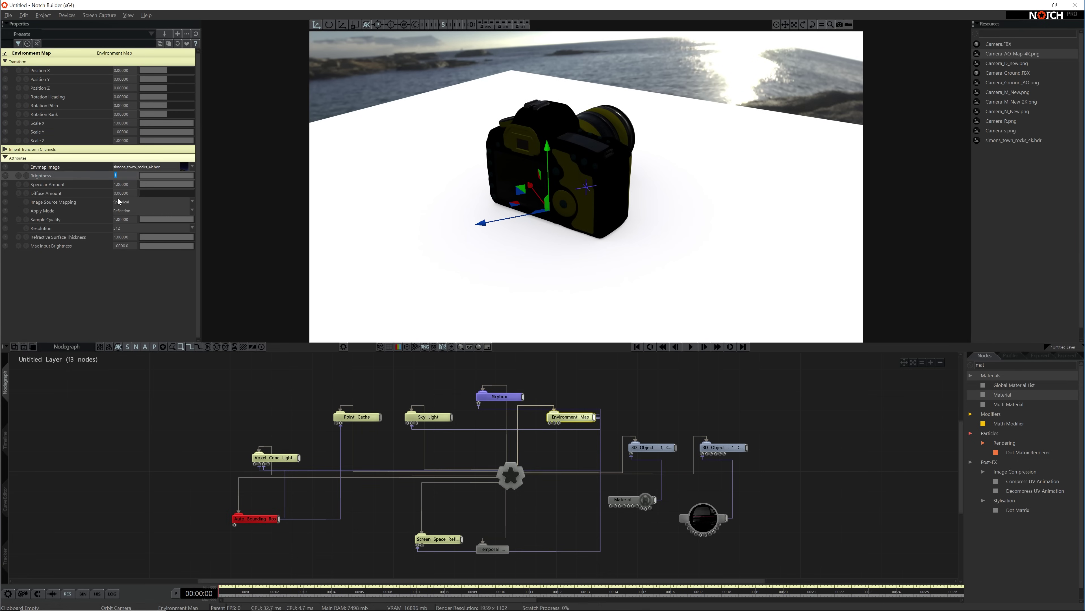
left_click_drag(121, 192, 131, 196)
left_click(131, 228)
left_click(131, 240)
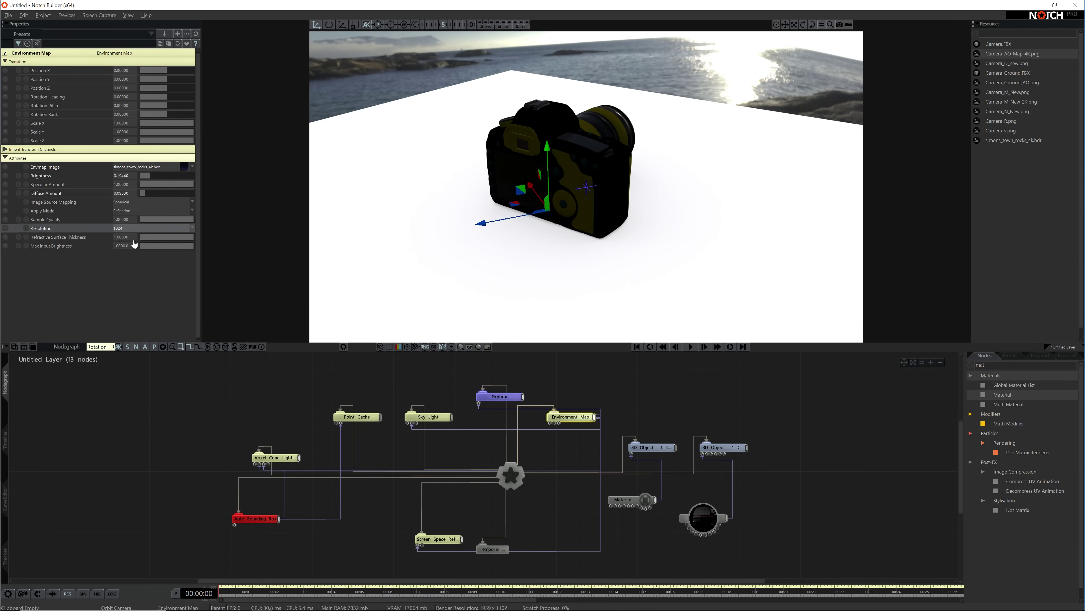
left_click(128, 245)
type("1000")
key("Return")
Step: Shift the Environment Map node down and connect both 3D object nodes to the Auto Bounding Box
left_click_drag(567, 417, 235, 524)
left_click_drag(614, 302, 745, 355, "alt")
scroll(746, 333, "up", 3)
Step: Move Screen Space Reflections beside the Root, lower its Minimum View Angle, raise its Step Size and set Blur Samples to 256
left_click_drag(438, 538, 581, 477)
mouse_move(126, 73)
left_mouse_down()
mouse_move(73, 62)
mouse_move(129, 91)
left_mouse_up()
left_click(129, 97)
left_click(120, 131)
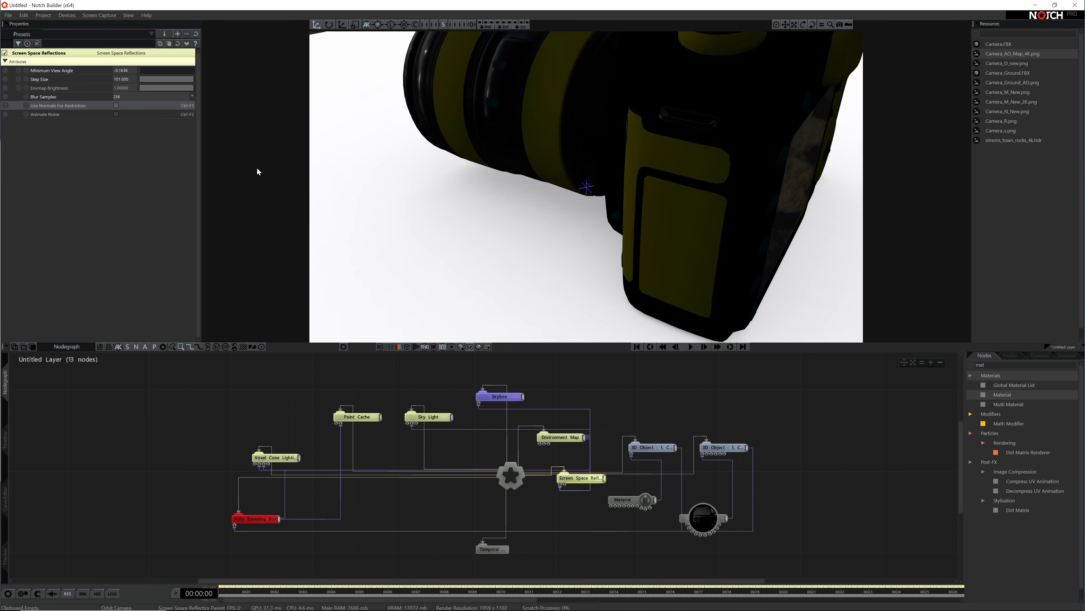
left_click(125, 97)
left_click(123, 131)
Step: Raise the Sky Light's Brightness and Sky Dome Radius well above 100 and set its Shadow Bias slightly below zero
left_click(429, 416)
left_click(121, 158)
left_click_drag(124, 149, 153, 158)
left_click_drag(123, 175, 107, 175)
middle_click_drag(444, 444, 405, 443)
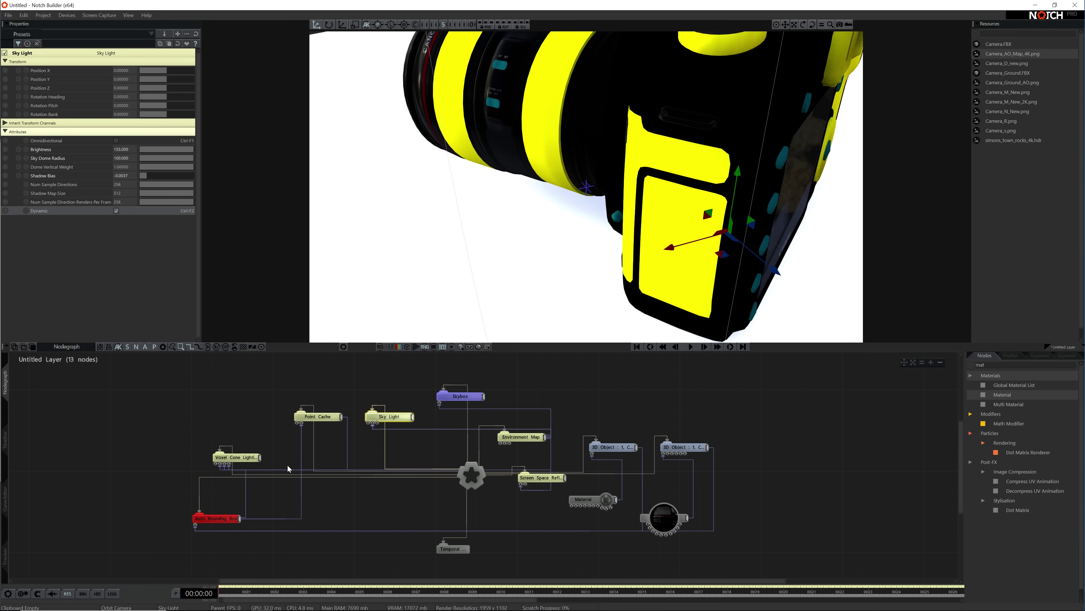
left_click(310, 418)
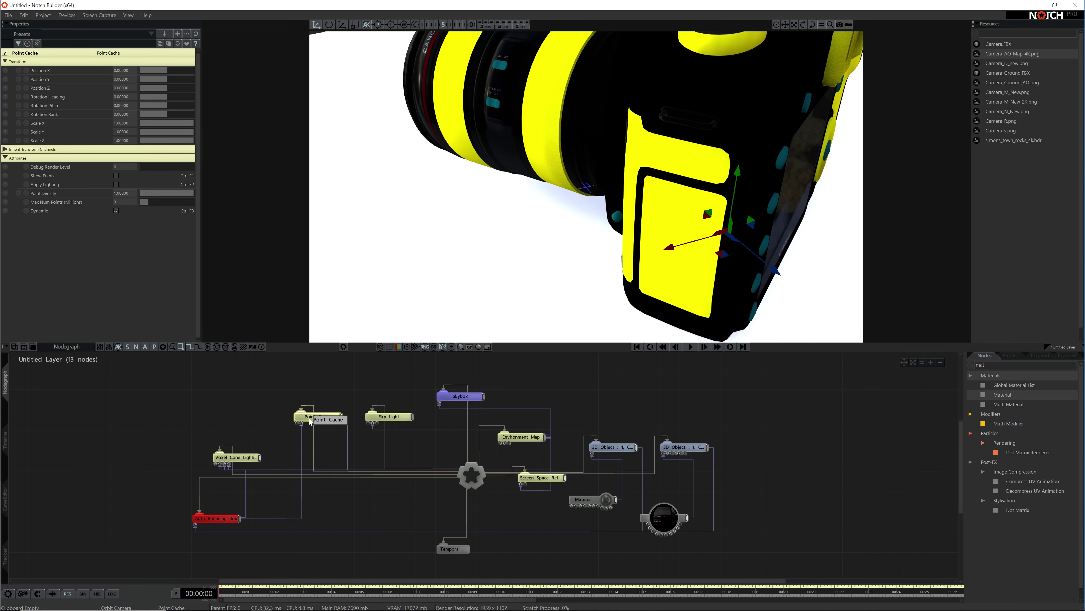
middle_click_drag(385, 257, 517, 199)
left_click_drag(518, 202, 503, 194)
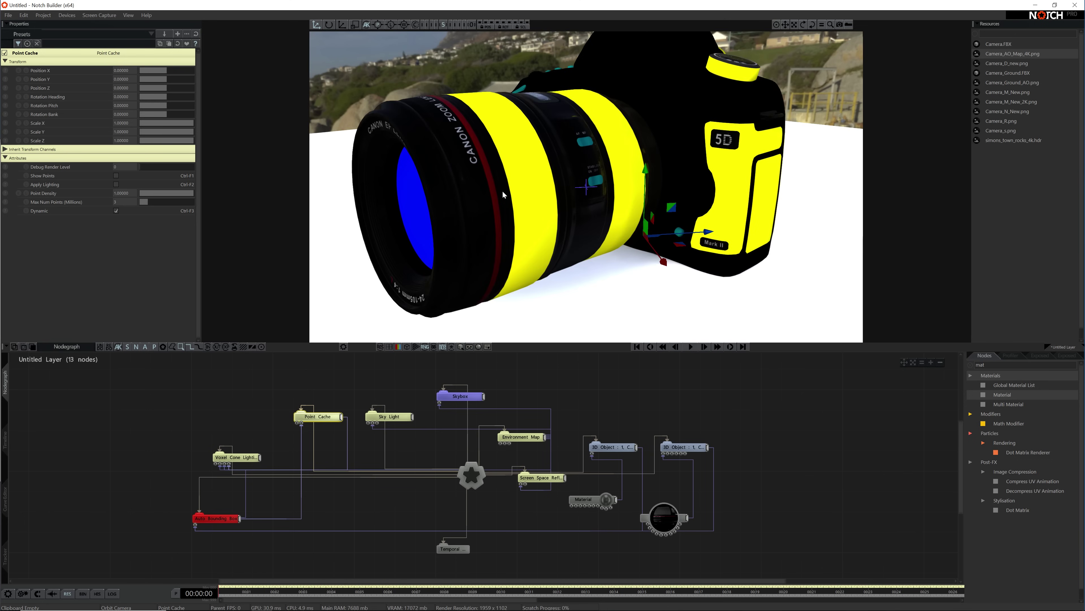
Step: Change the ground Material node's Colour to a neutral mid grey with RGB values of about 163
left_click(592, 499)
left_click(120, 70)
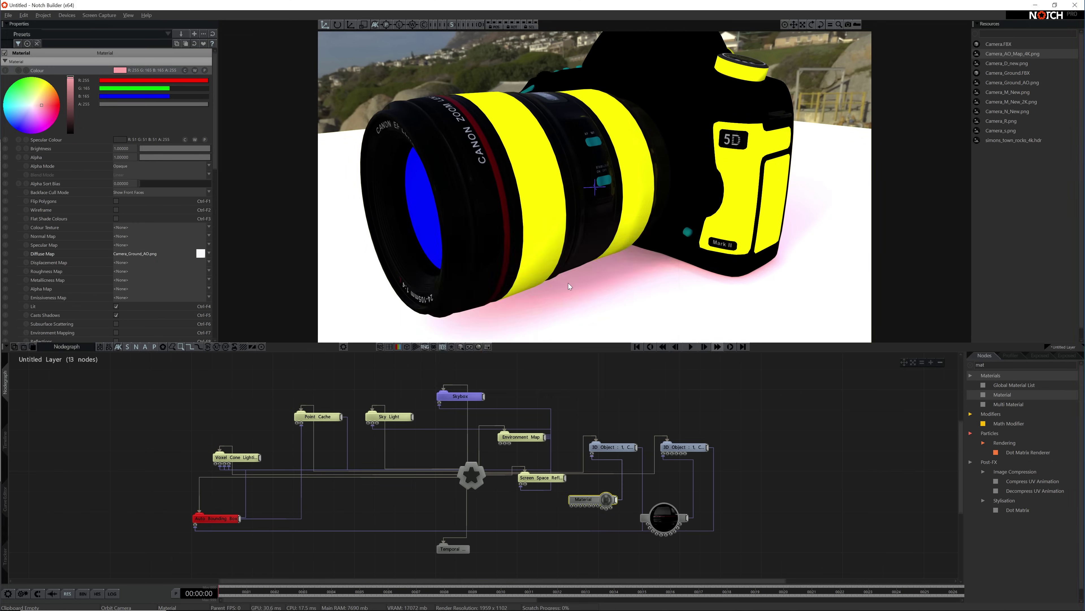
left_click(120, 70)
left_click(540, 274)
left_click_drag(578, 244, 578, 266)
left_click(652, 244)
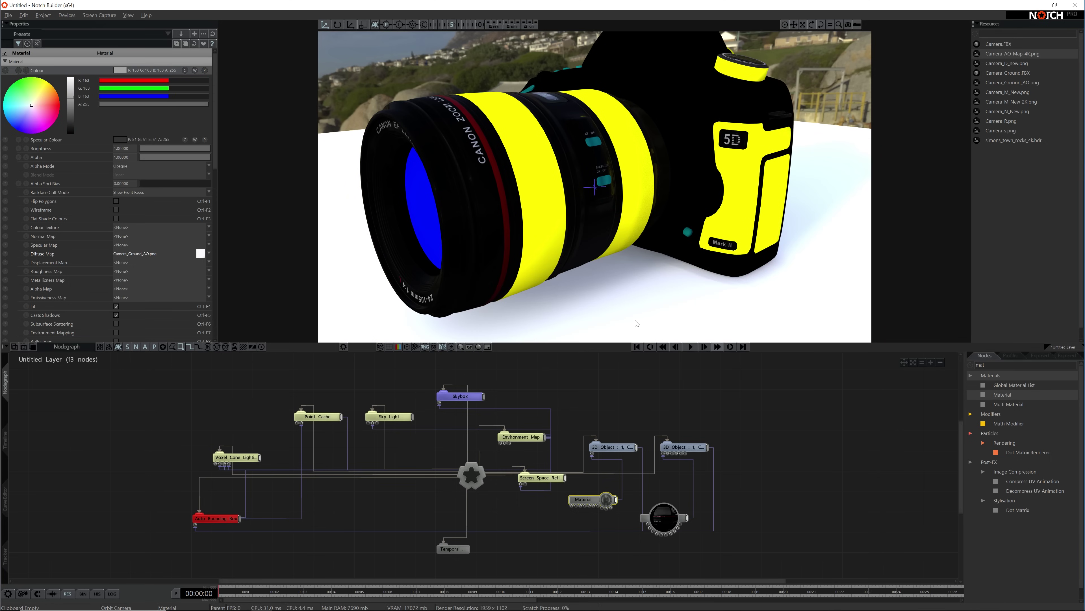
Step: Enable Use Diffuse Map As Ambient Occlusion on the ground's material and inspect the camera's shadow from several angles
scroll(122, 214, "down", 5)
left_click(119, 280)
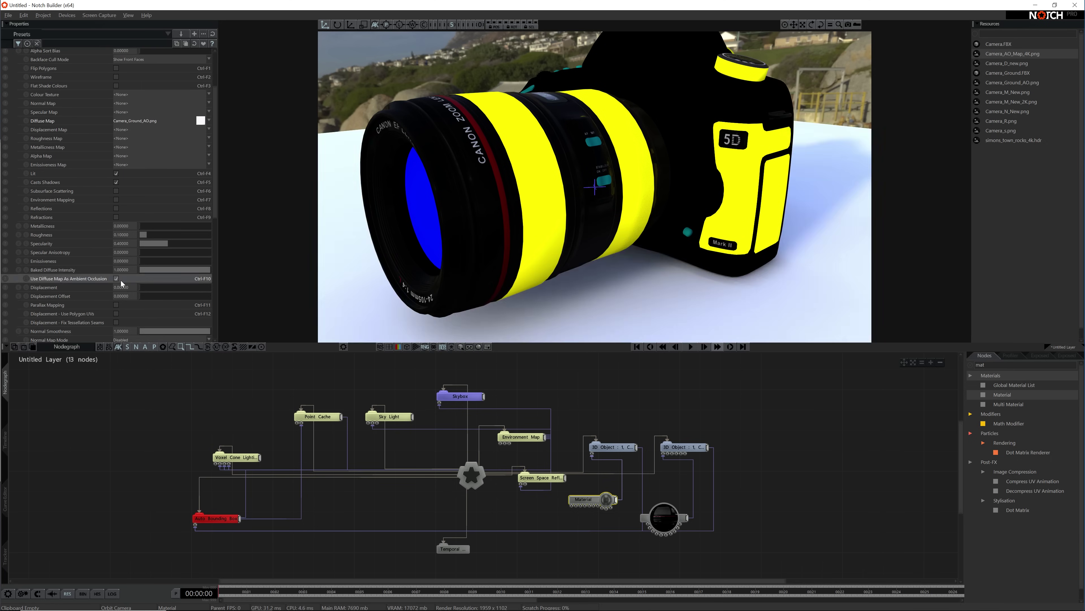
middle_click_drag(515, 299, 341, 256)
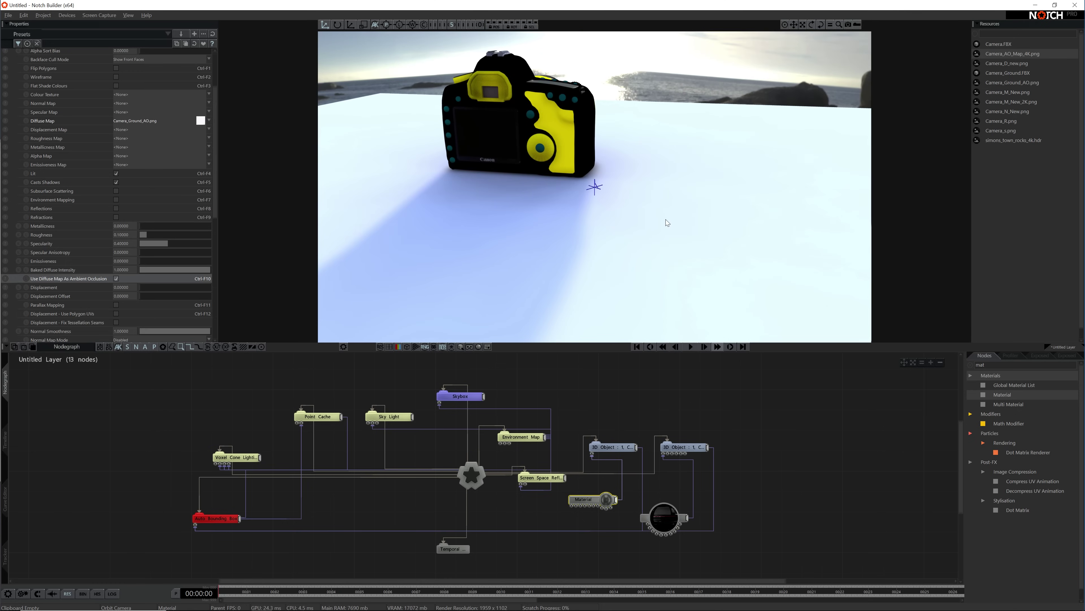
left_click_drag(665, 219, 636, 192)
left_click_drag(764, 165, 629, 231)
Step: Add a new Material node, connect it to the camera's 3D object for the lens glass and place it beside the existing camera material
middle_click_drag(739, 461, 744, 453)
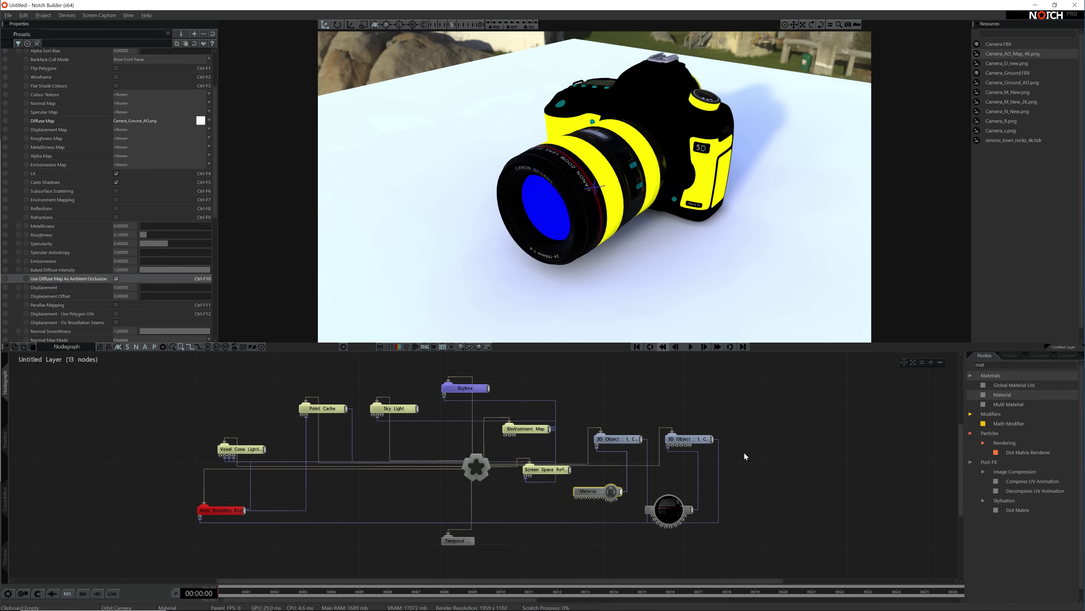
left_click(764, 460)
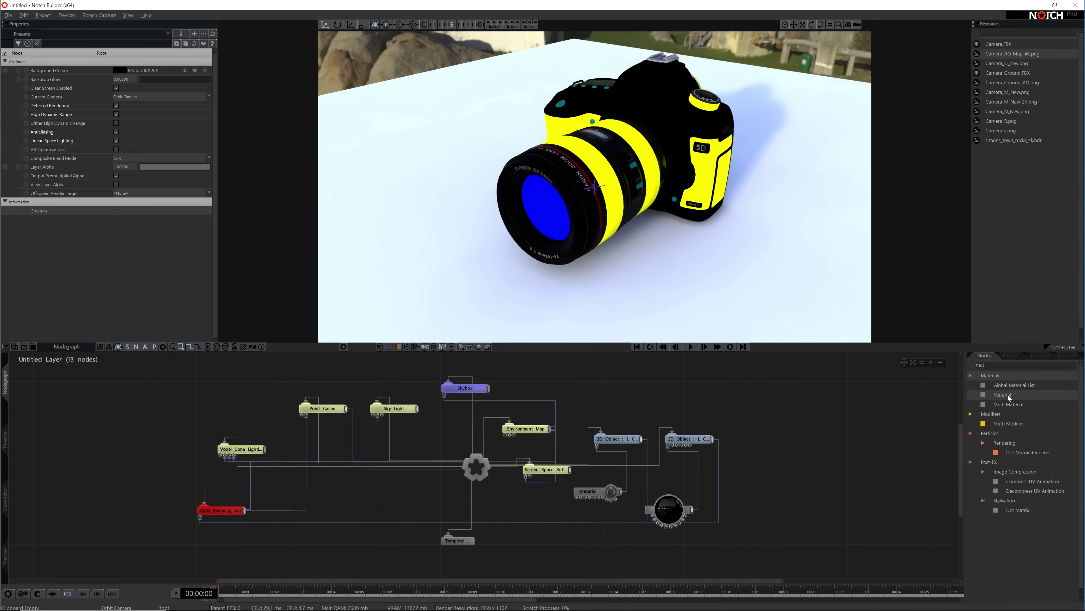
left_click_drag(1007, 395, 747, 500)
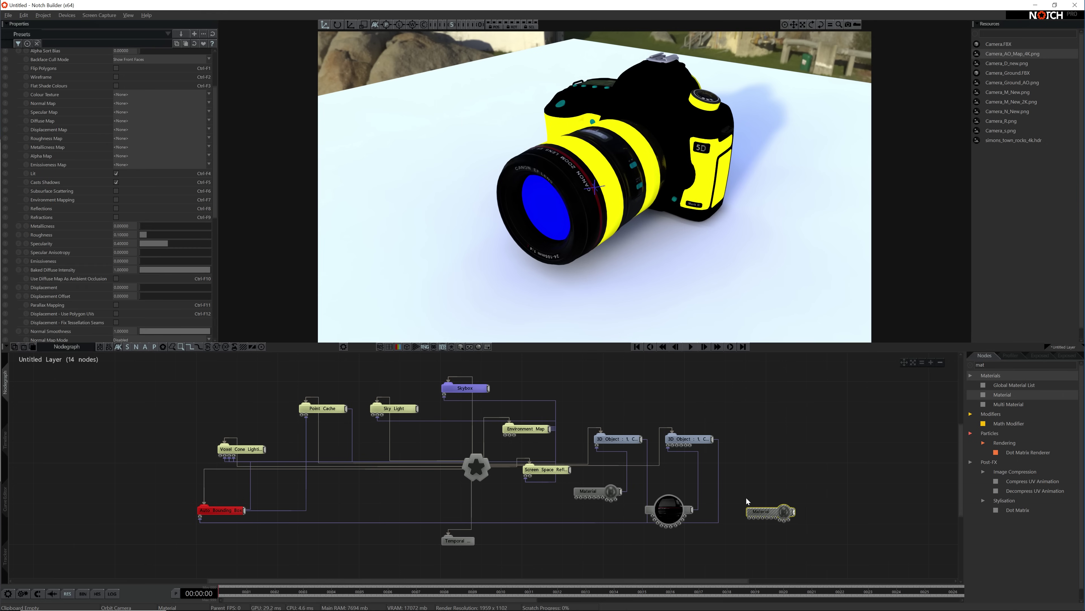
left_click(784, 516)
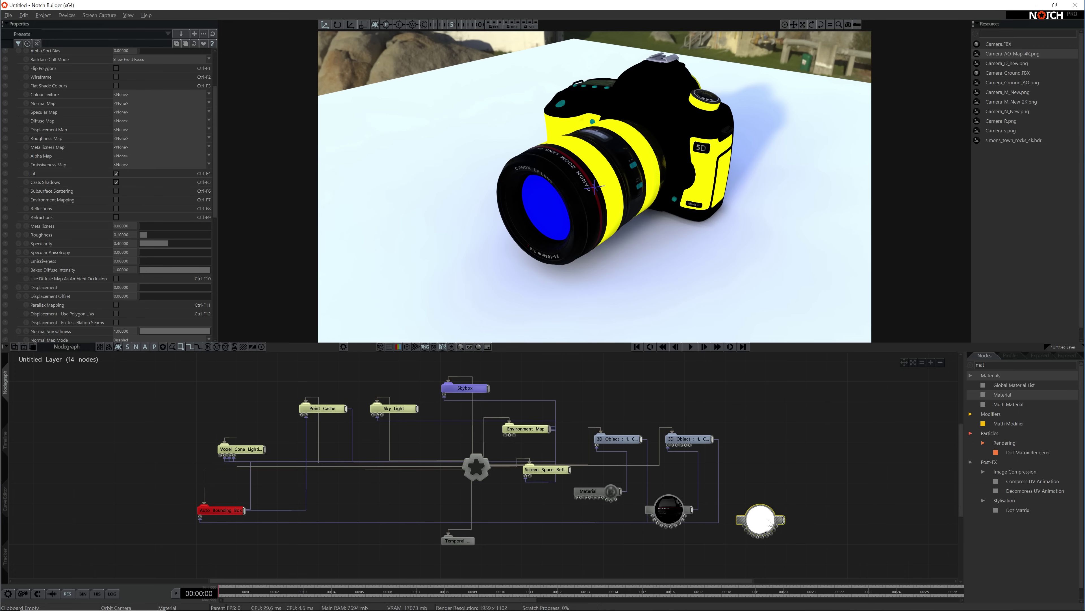
left_click_drag(784, 520, 673, 448)
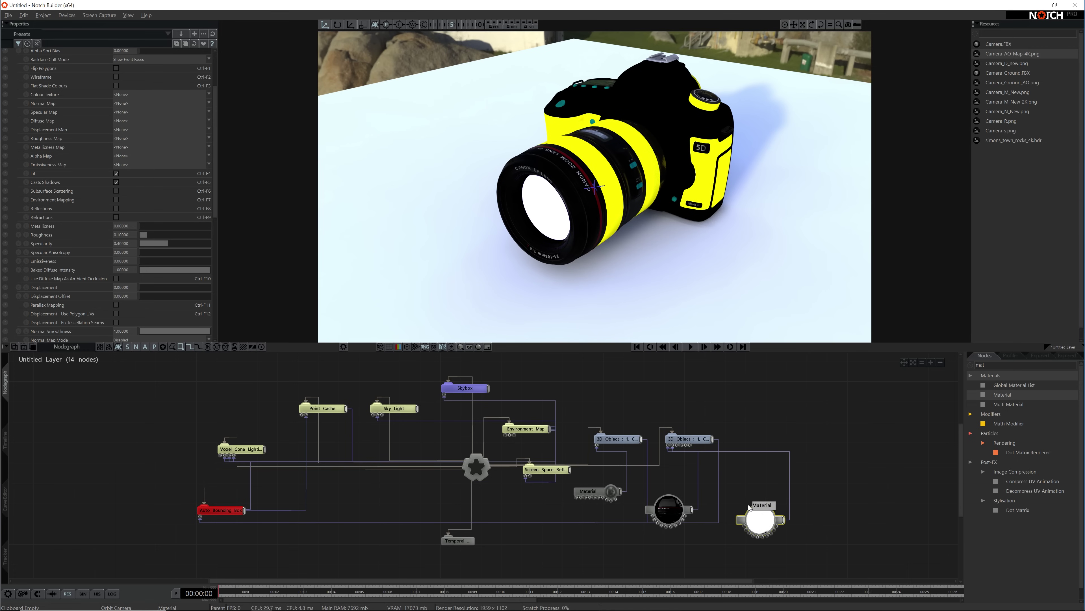
left_click_drag(759, 521, 735, 510)
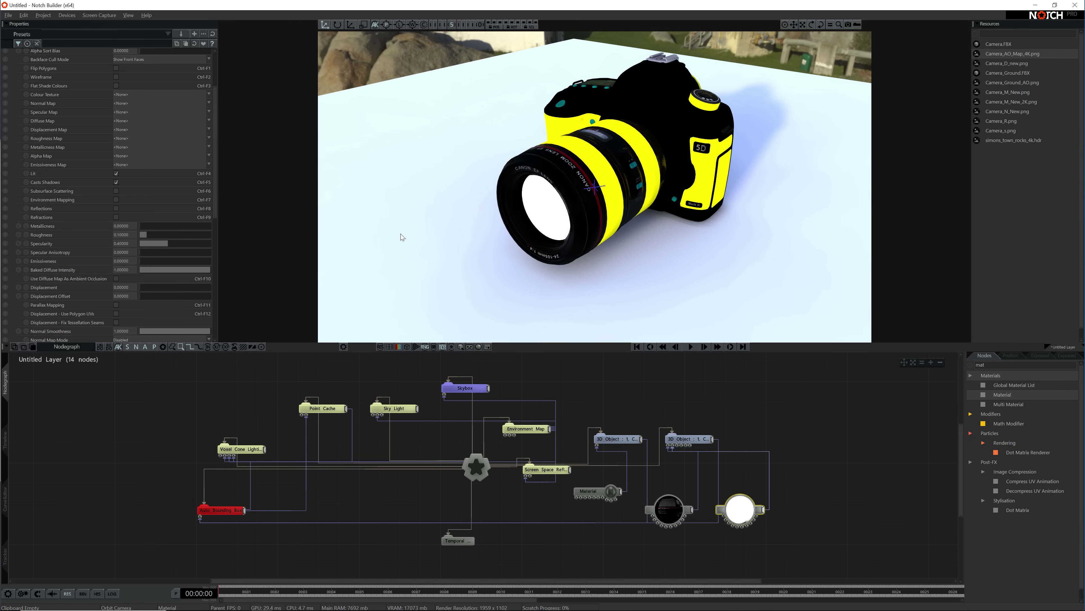
Step: Set the new glass material's Alpha Mode to Alpha Blended and view the lens up close
left_click_drag(215, 163, 215, 123)
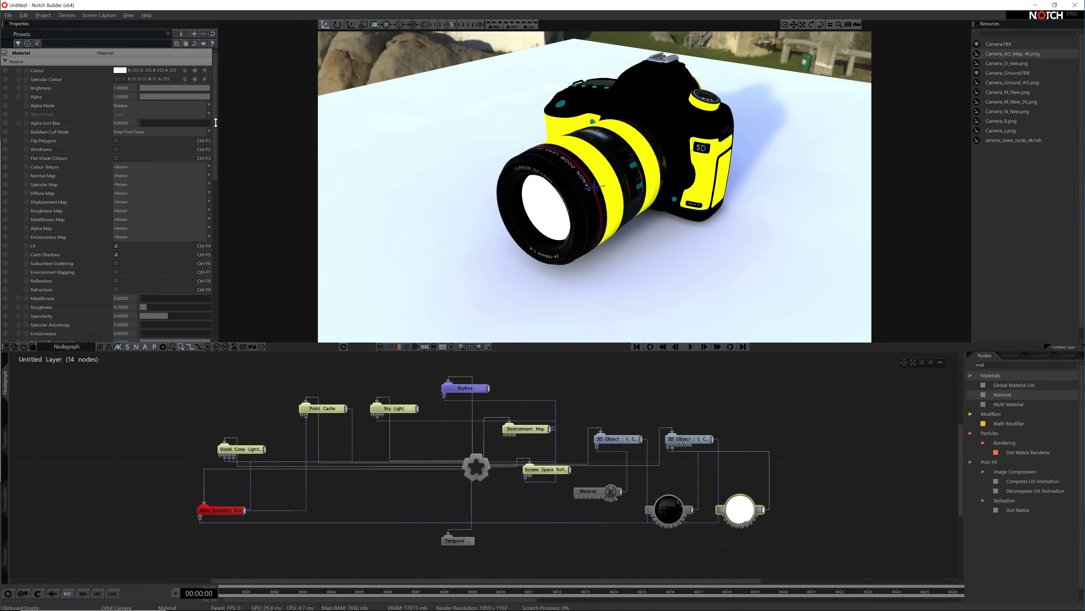
left_click(132, 106)
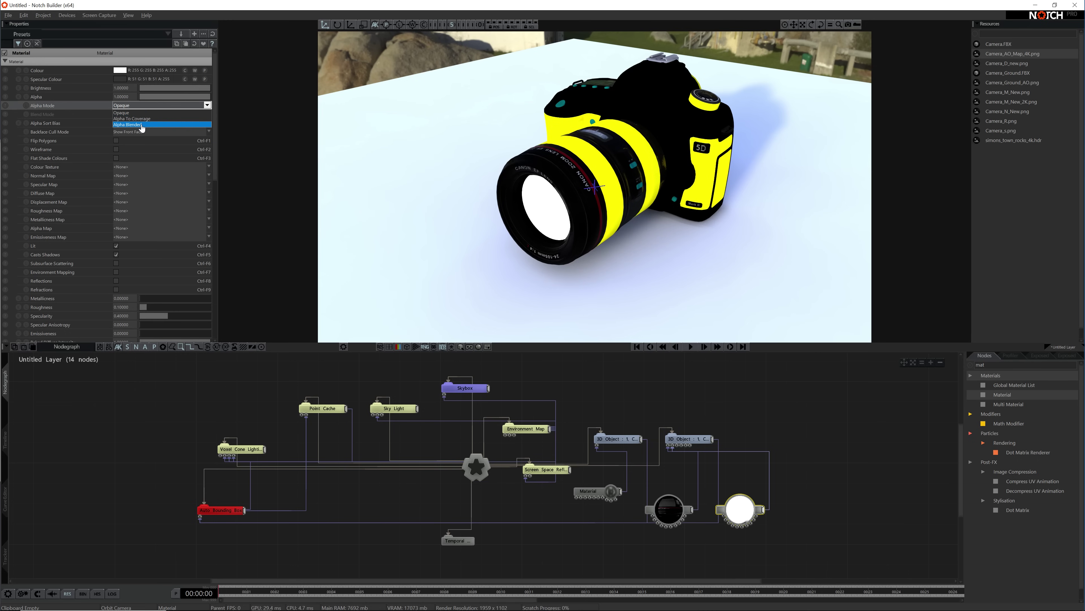
left_click(128, 124)
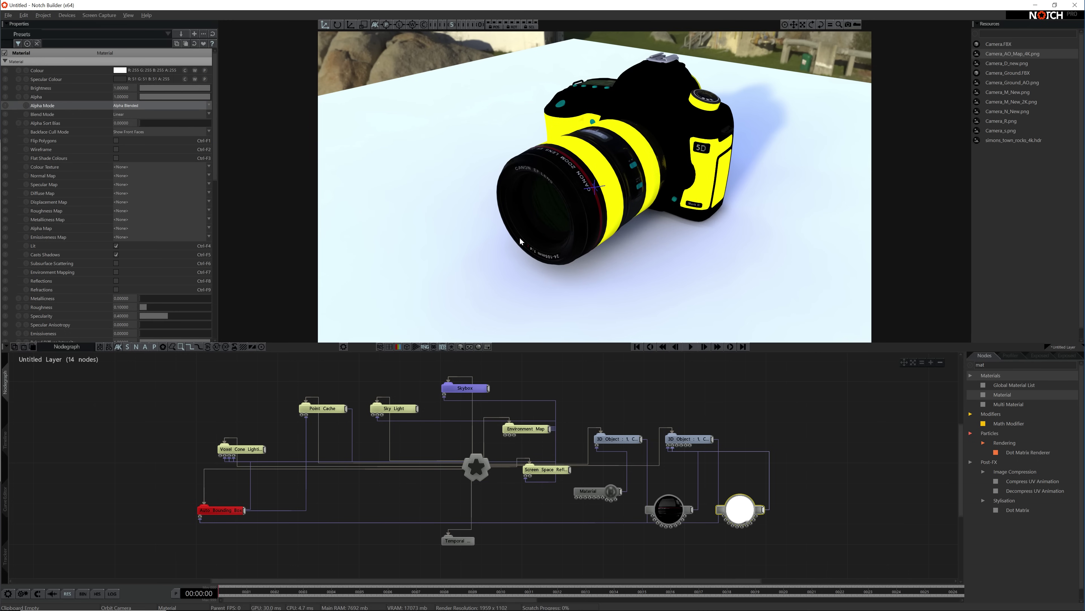
left_click_drag(522, 237, 510, 215, "alt")
right_click_drag(510, 214, 512, 255, "alt")
left_click_drag(512, 255, 470, 265)
Step: Enable Reflections on the glass material and set its Metallicness to 1 and Roughness to 0
left_click(116, 281)
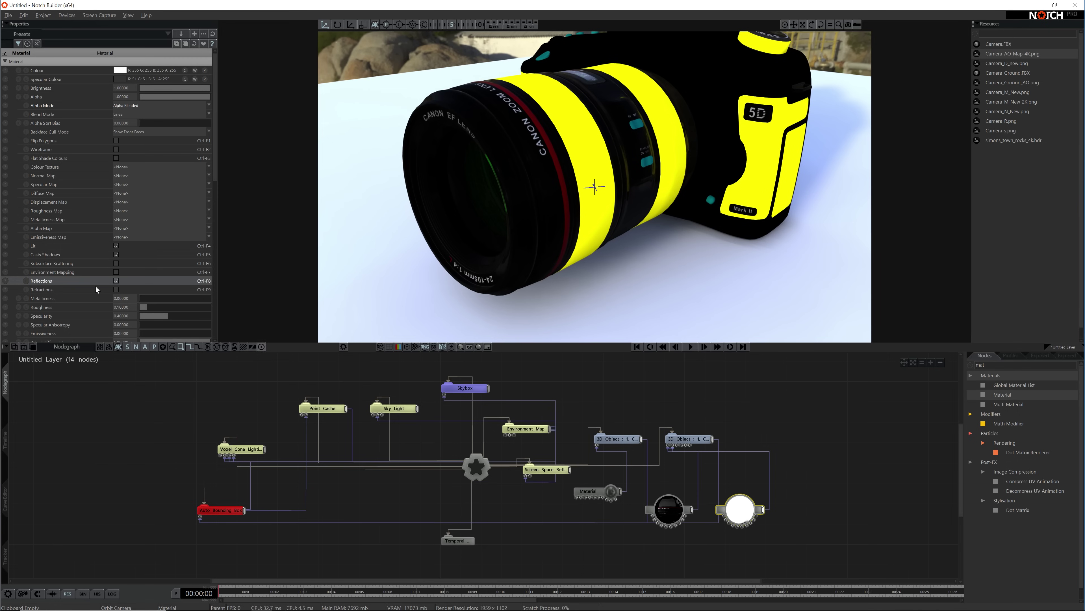
scroll(145, 214, "down", 3)
left_click_drag(145, 210, 211, 211)
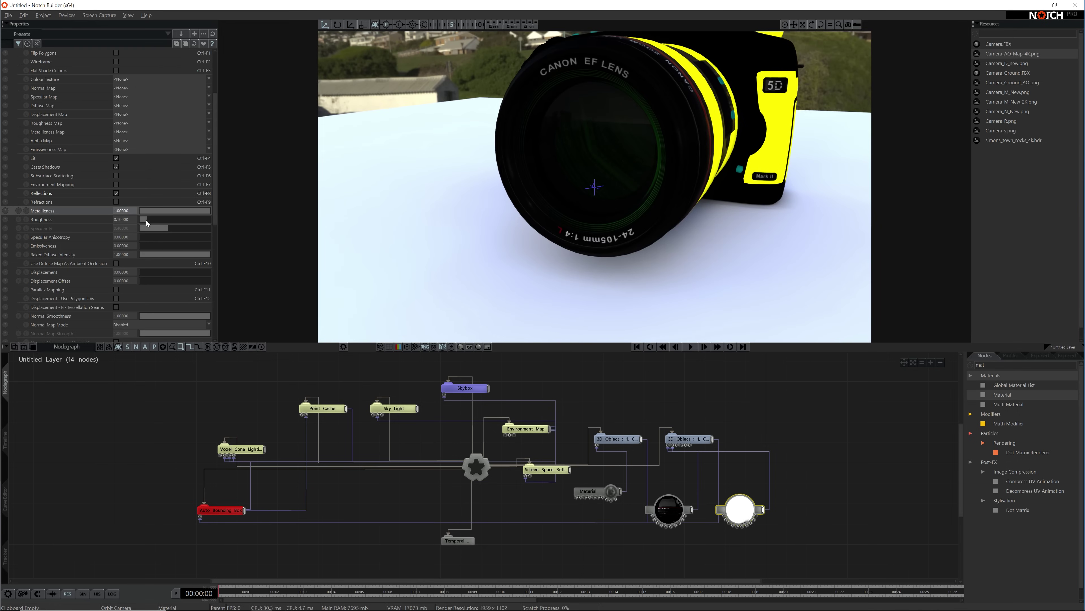
left_click_drag(146, 222, 124, 220)
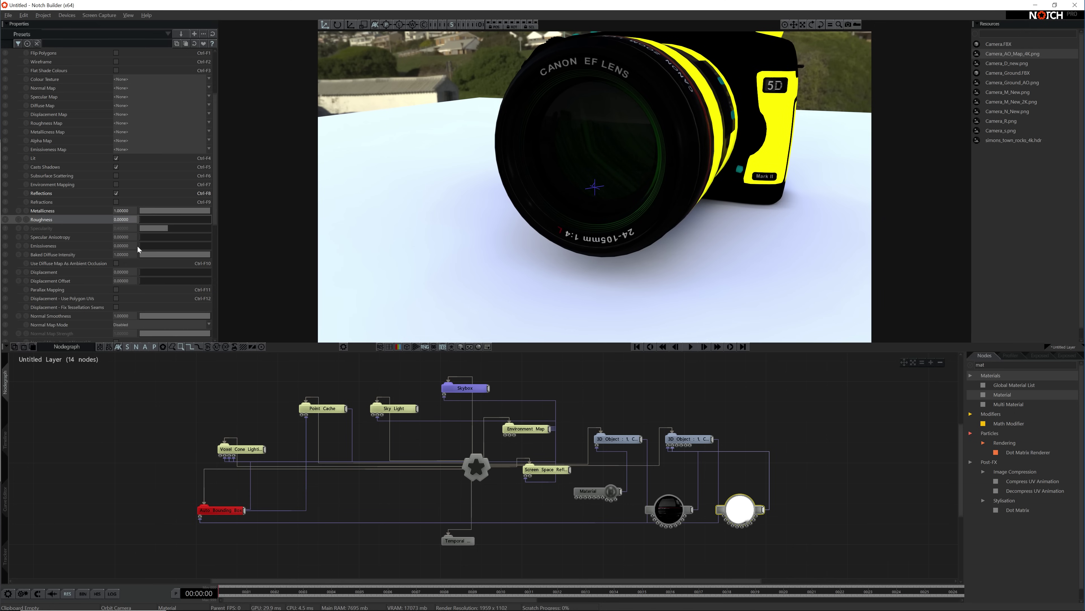
Step: Raise the glass material's Specularity in stages beyond 1 to strengthen the environment reflections in the lens
left_click(124, 227)
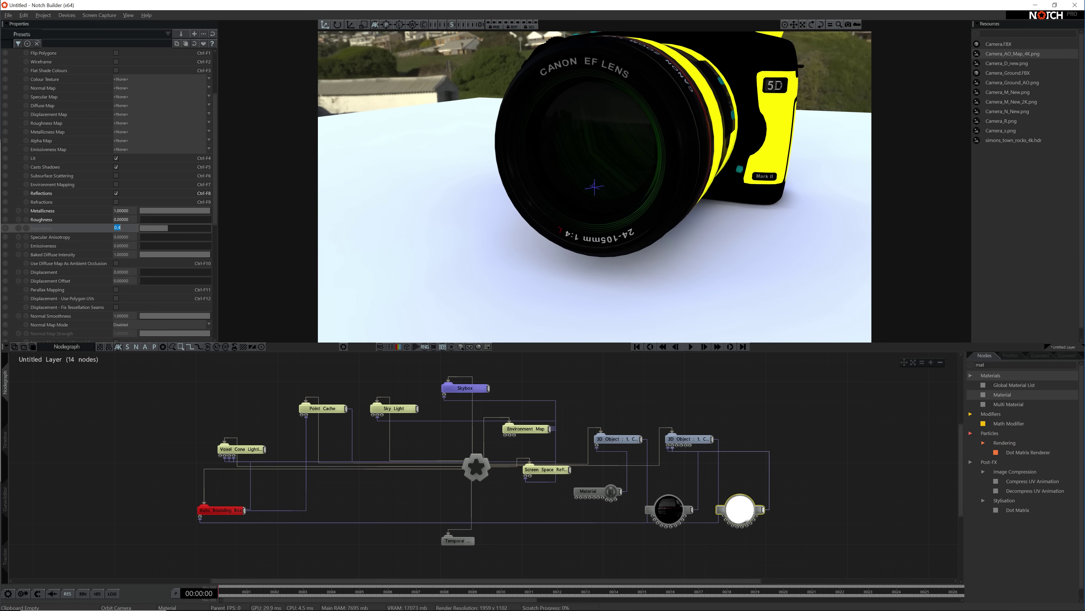
type("1")
key("Return")
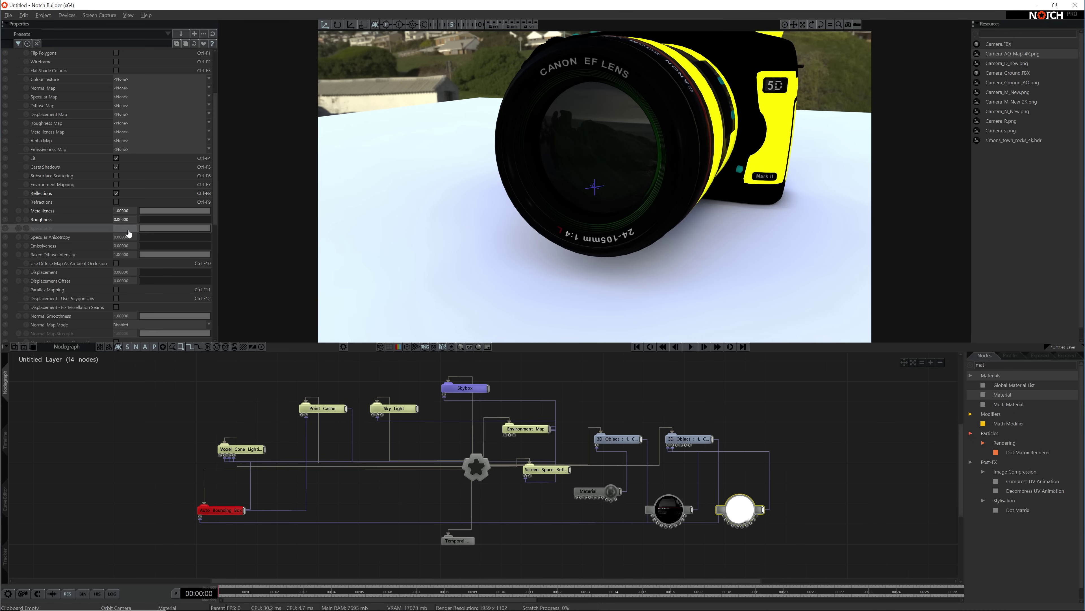
double_click(128, 230)
type("1")
key("Return")
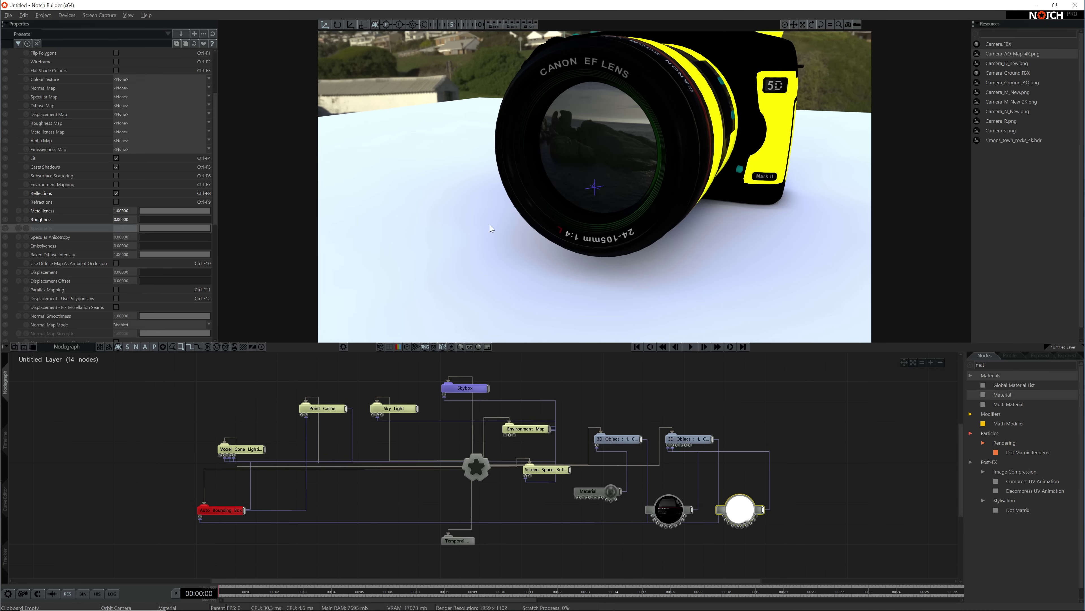
left_click_drag(490, 225, 457, 233, "alt")
scroll(502, 236, "up", 6)
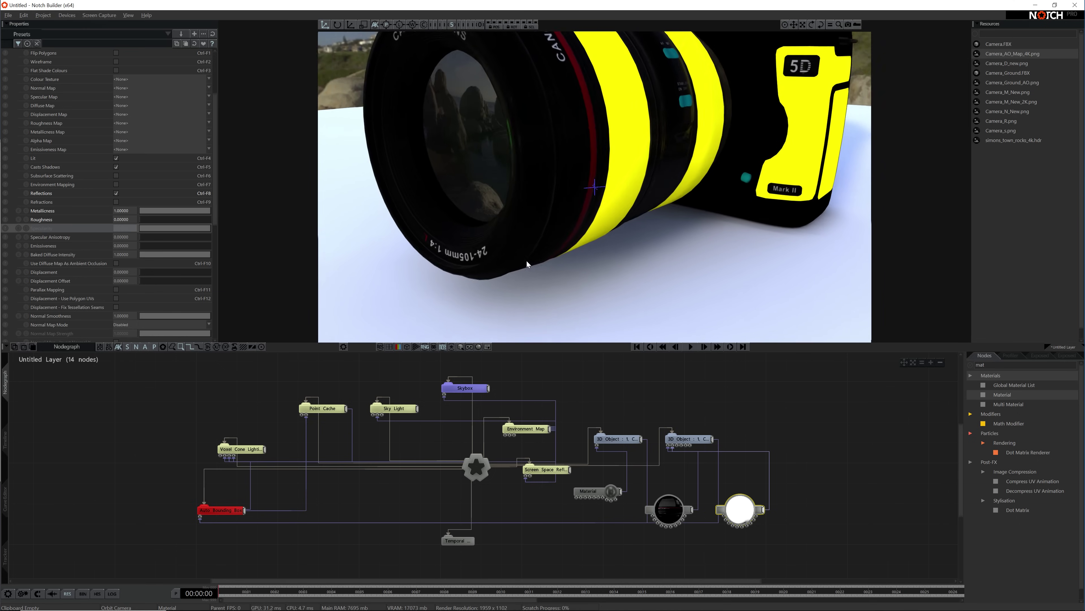
left_click_drag(527, 262, 574, 231)
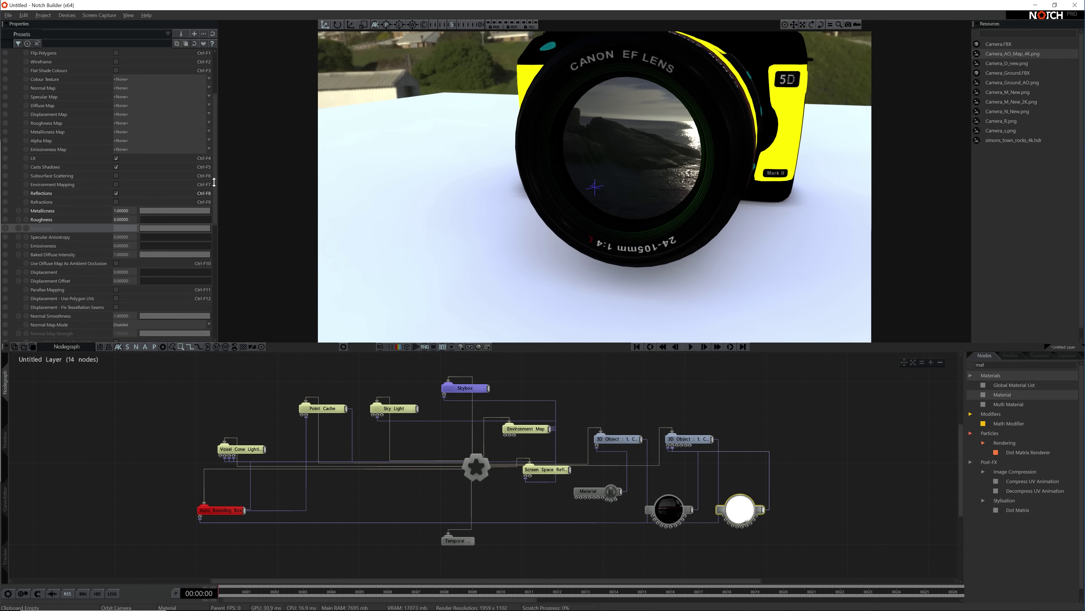
Step: Set the glass material's Alpha to 0.7 and view the lens from the side
left_click_drag(213, 182, 217, 146)
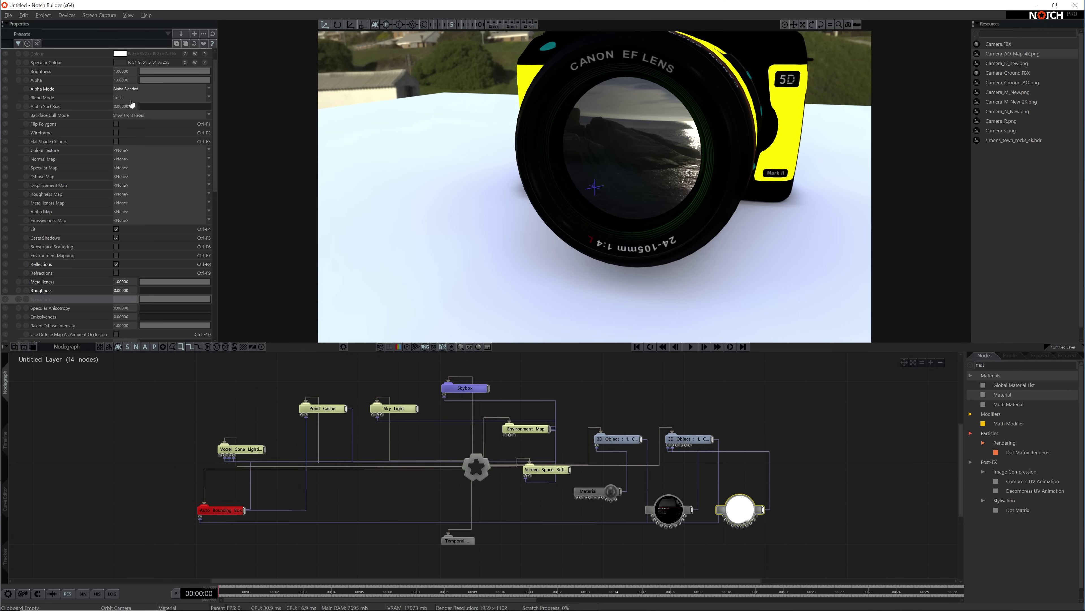
double_click(124, 80)
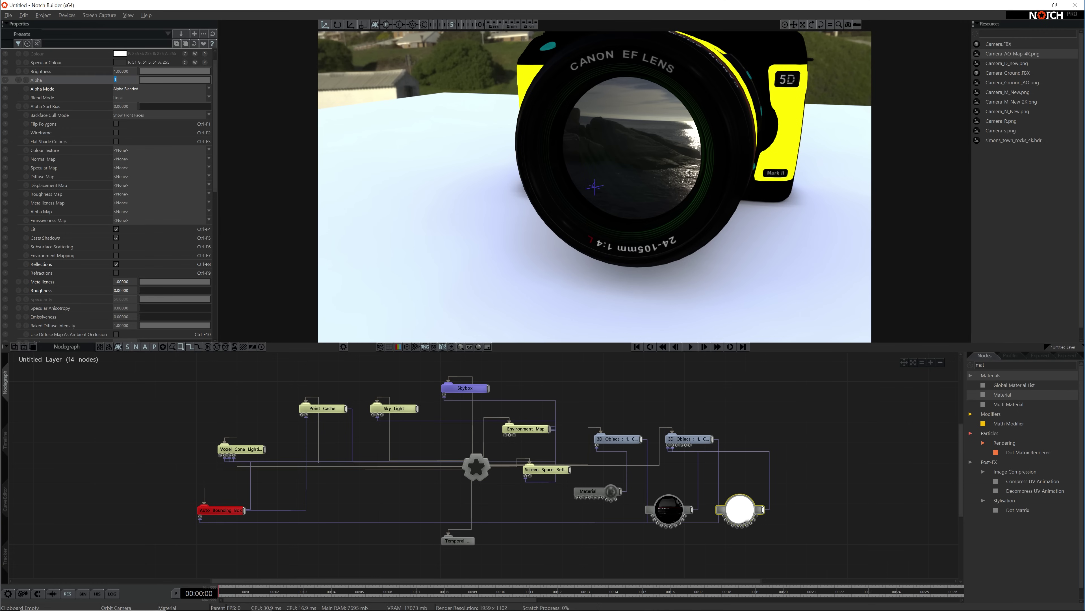
type("0.7")
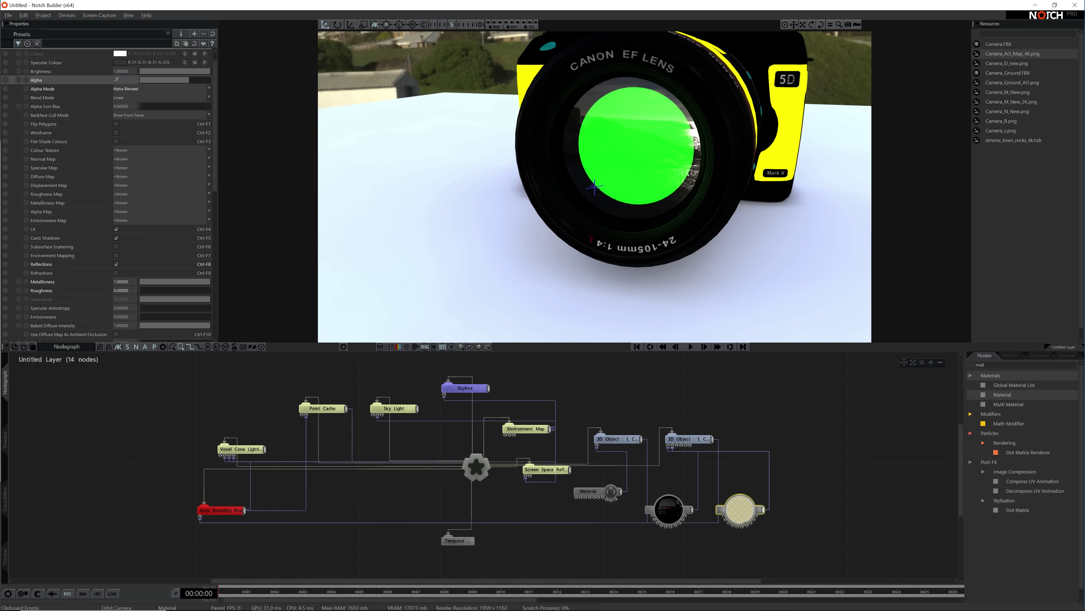
key("Return")
left_click_drag(657, 240, 599, 252)
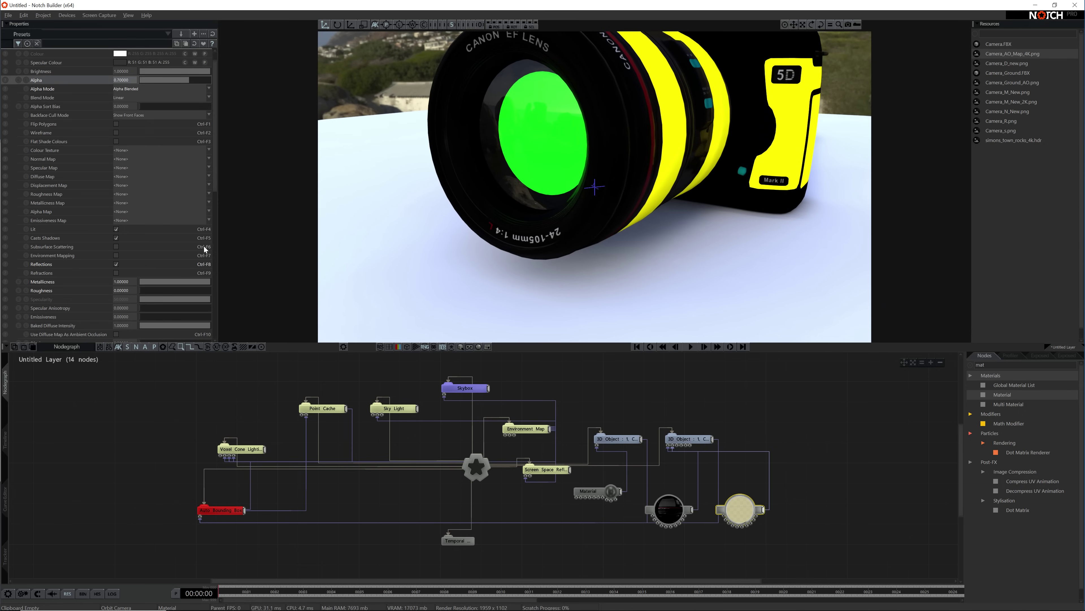
Step: Set the glass material's Specularity to 100 and check the lens reflections from different viewpoints
left_click_drag(212, 186, 214, 213)
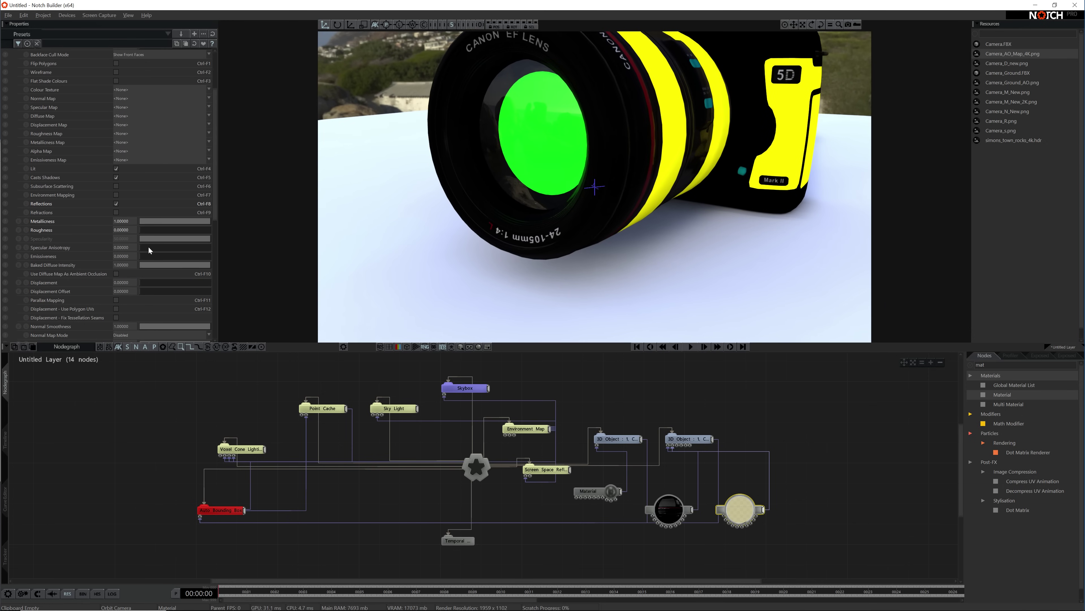
double_click(126, 238)
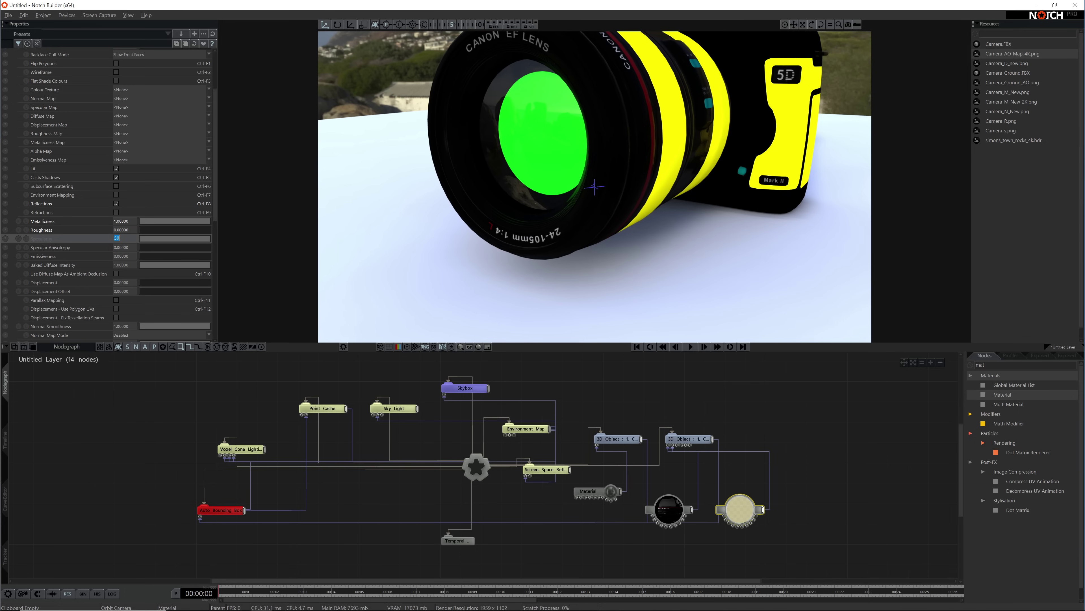
type("100")
key("Return")
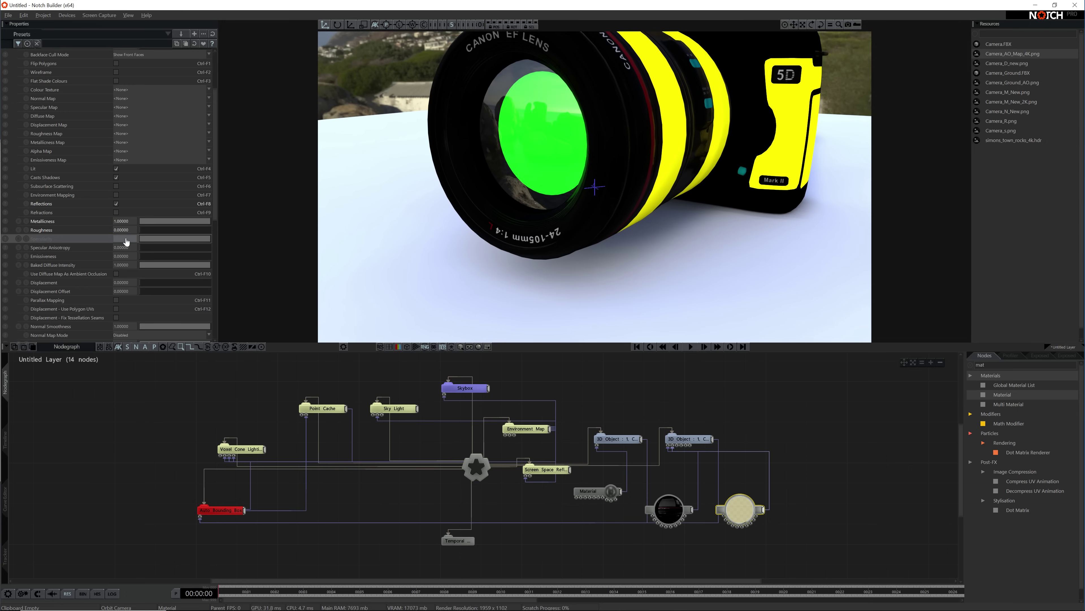
left_click_drag(431, 275, 433, 274)
scroll(430, 220, "down", 3)
left_click_drag(428, 217, 442, 274)
scroll(441, 273, "up", 3)
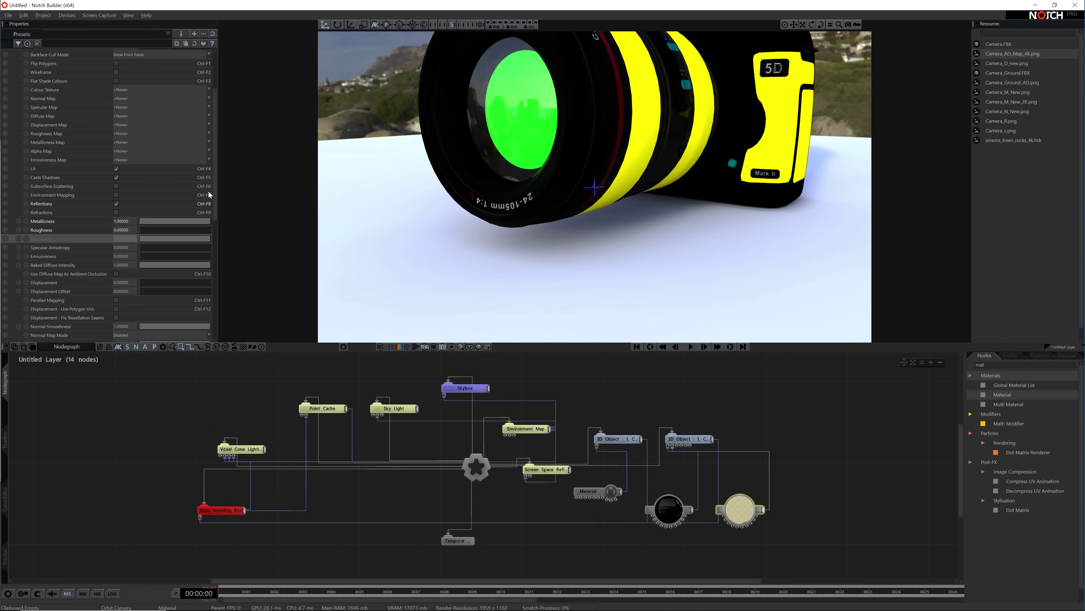
Step: Enable Rim Lighting on the lens-glass material and choose a medium green Rim Lighting Colour
left_click_drag(213, 185, 215, 212)
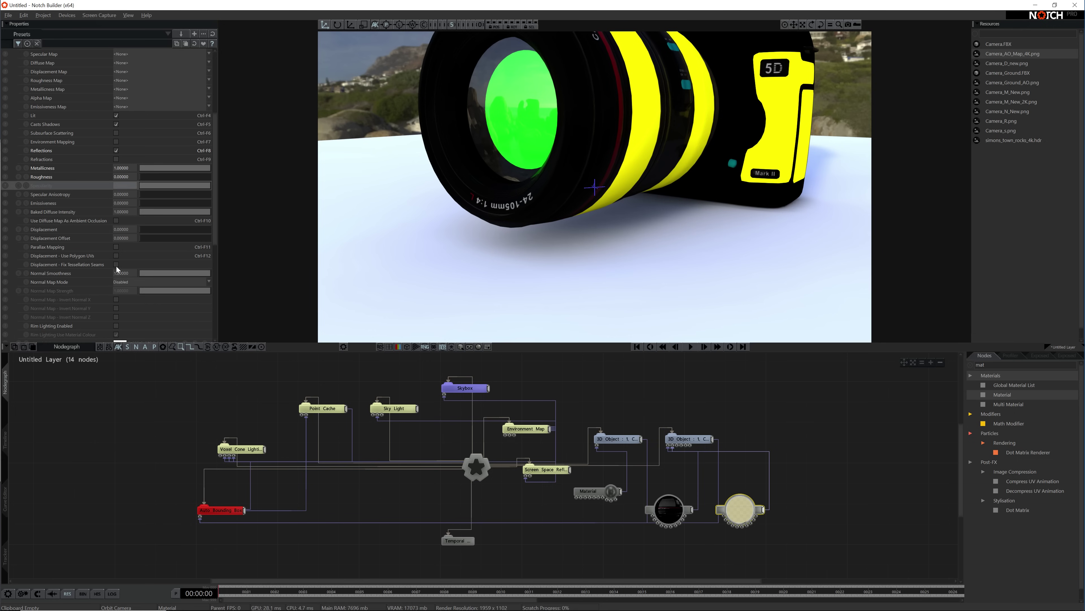
scroll(77, 316, "down", 1)
left_click(116, 299)
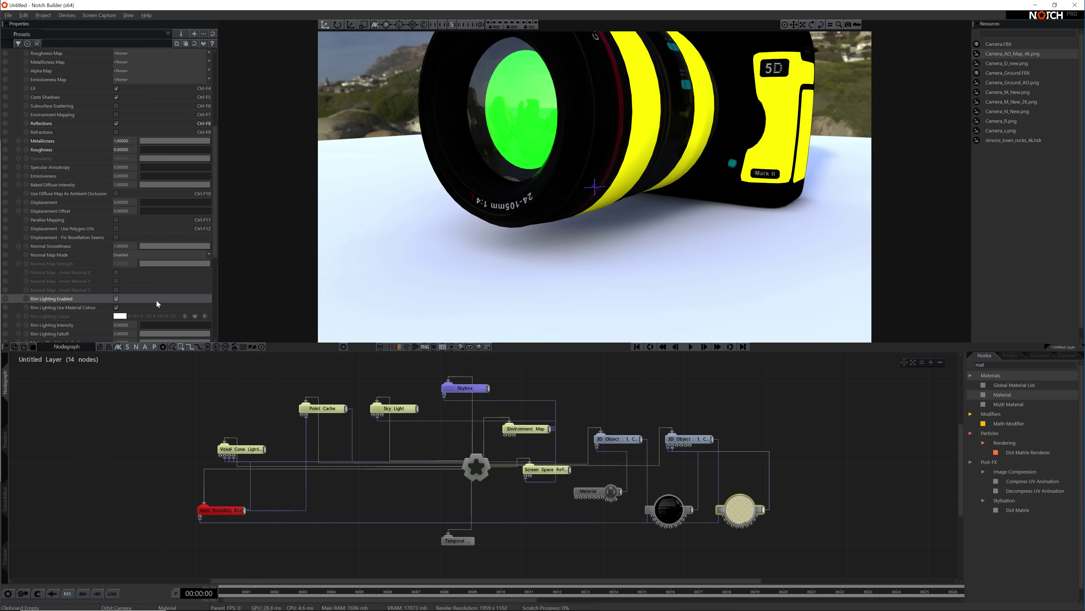
scroll(153, 300, "down", 3)
scroll(126, 290, "down", 1)
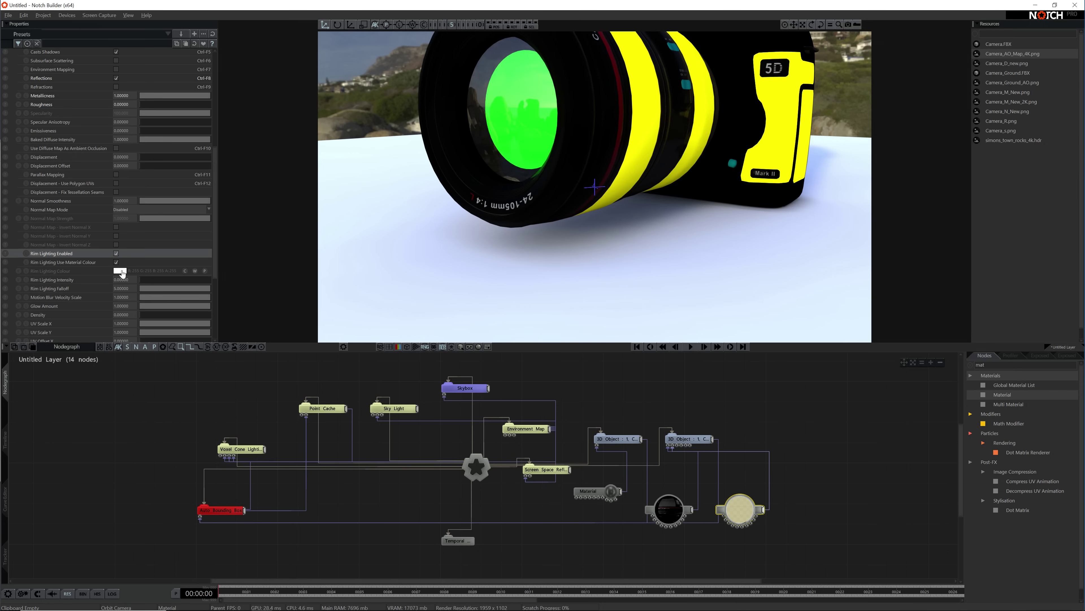
left_click(120, 271)
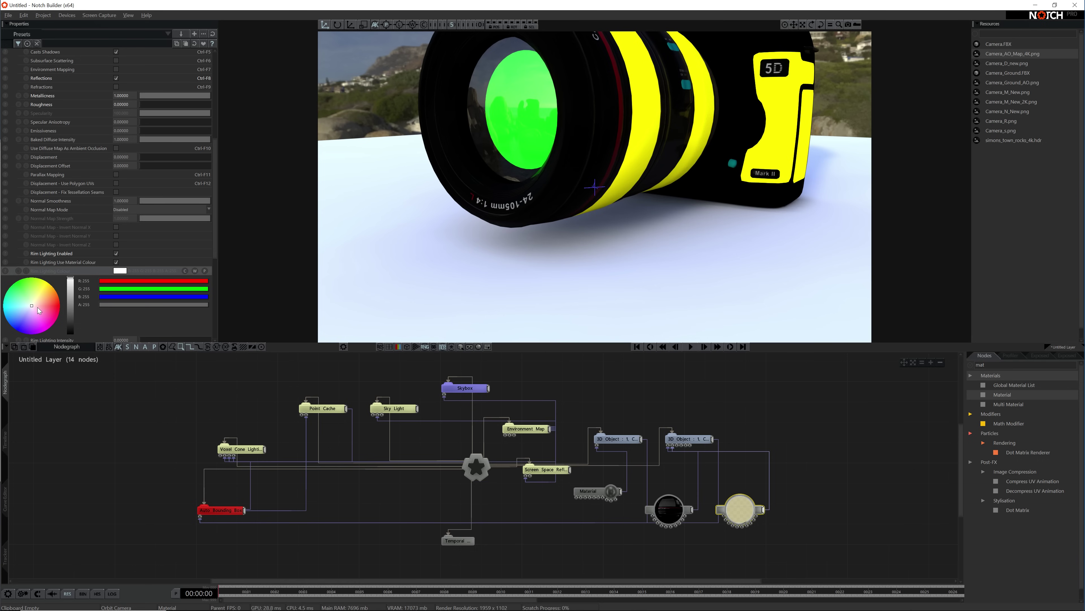
mouse_move(26, 296)
left_mouse_down()
mouse_move(11, 292)
mouse_move(22, 304)
mouse_move(14, 296)
mouse_move(71, 306)
left_mouse_up()
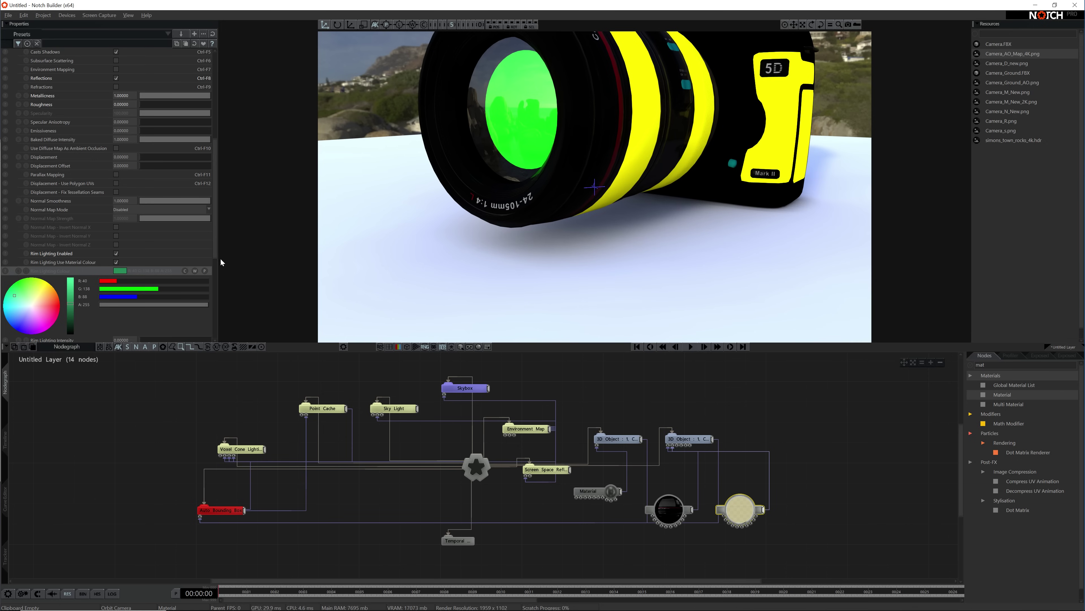
Step: Set the glass material's Rim Lighting Falloff to 10 and Rim Lighting Intensity to 10
scroll(96, 278, "down", 4)
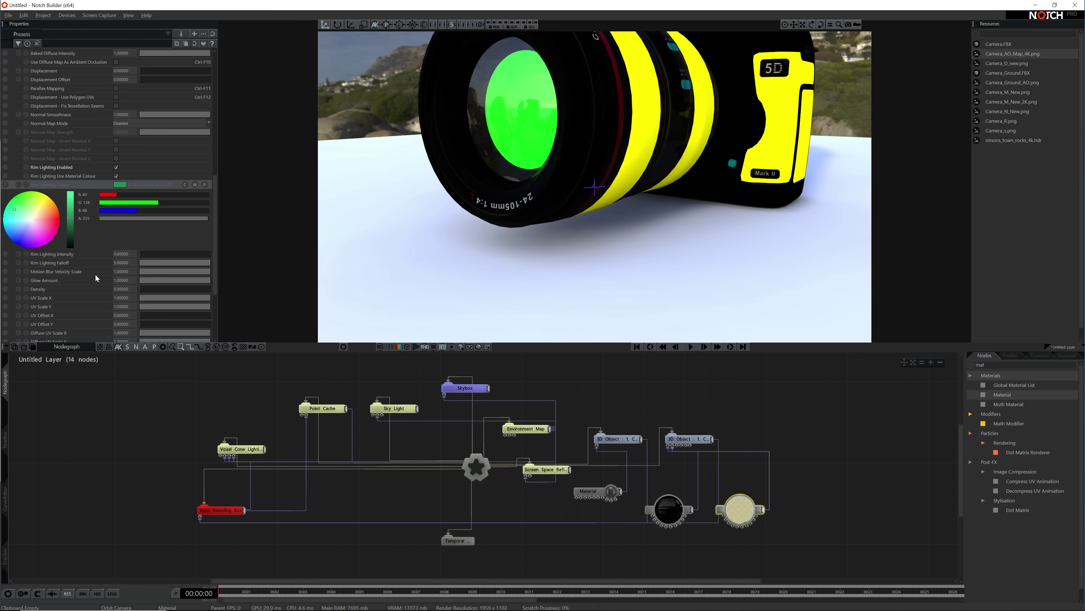
double_click(124, 262)
type("1")
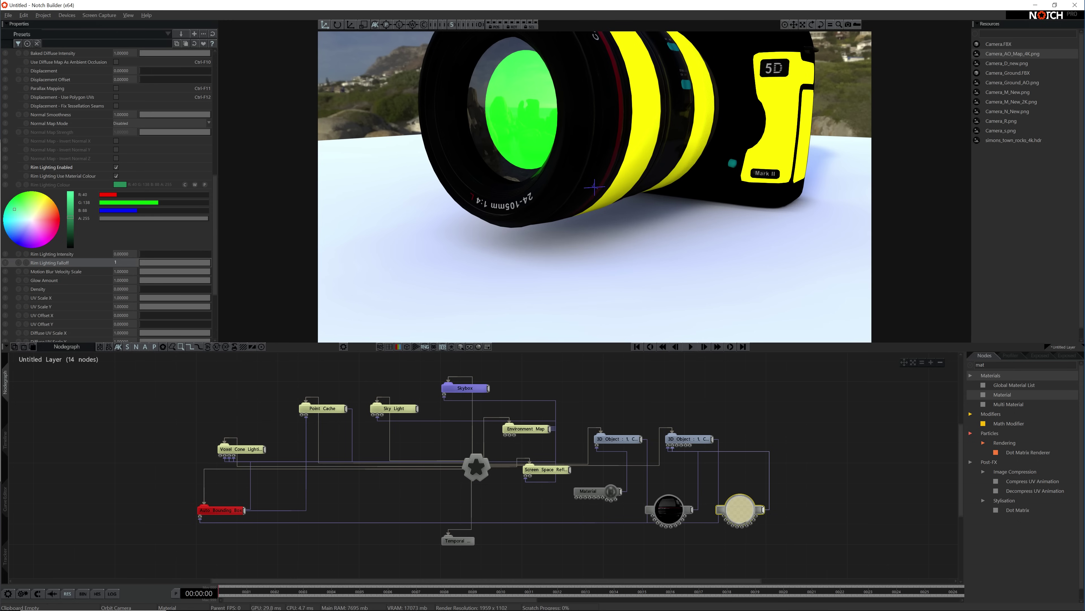
type("0")
key("Return")
double_click(132, 265)
double_click(130, 274)
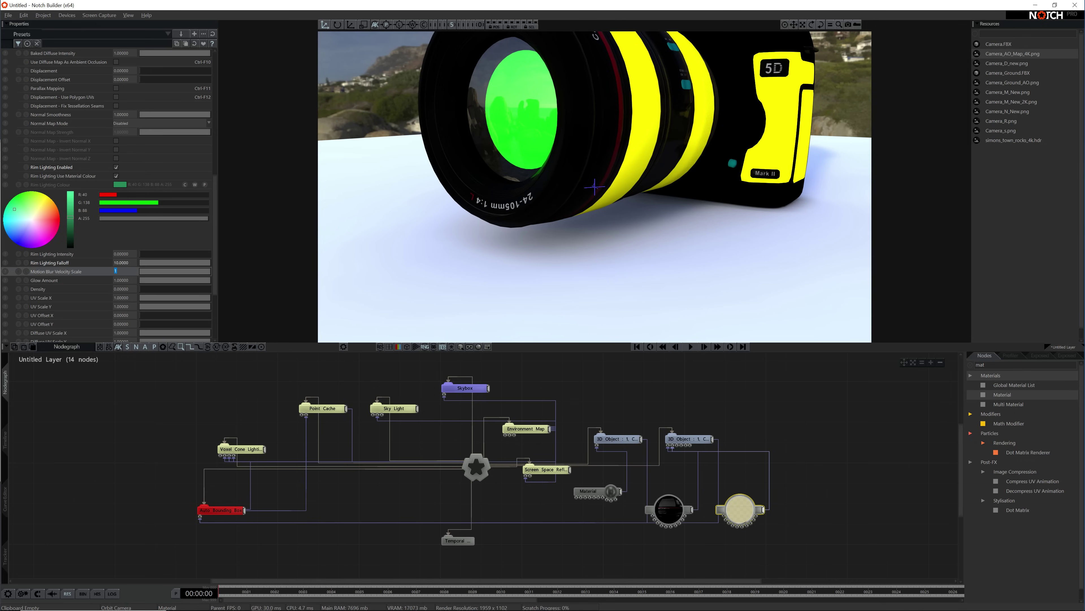
left_click(132, 264)
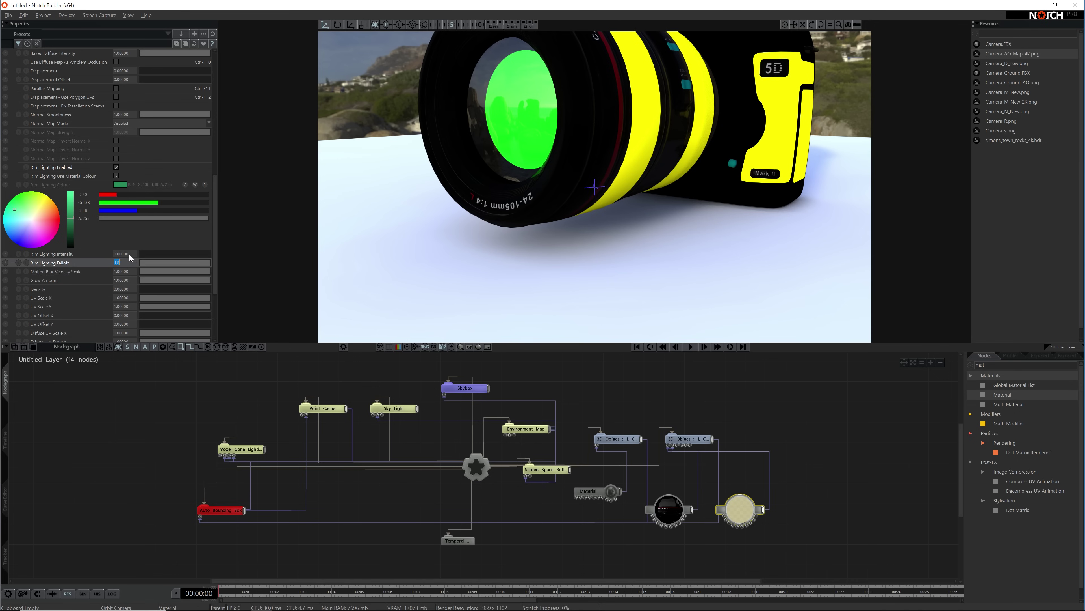
left_click(129, 255)
type("100")
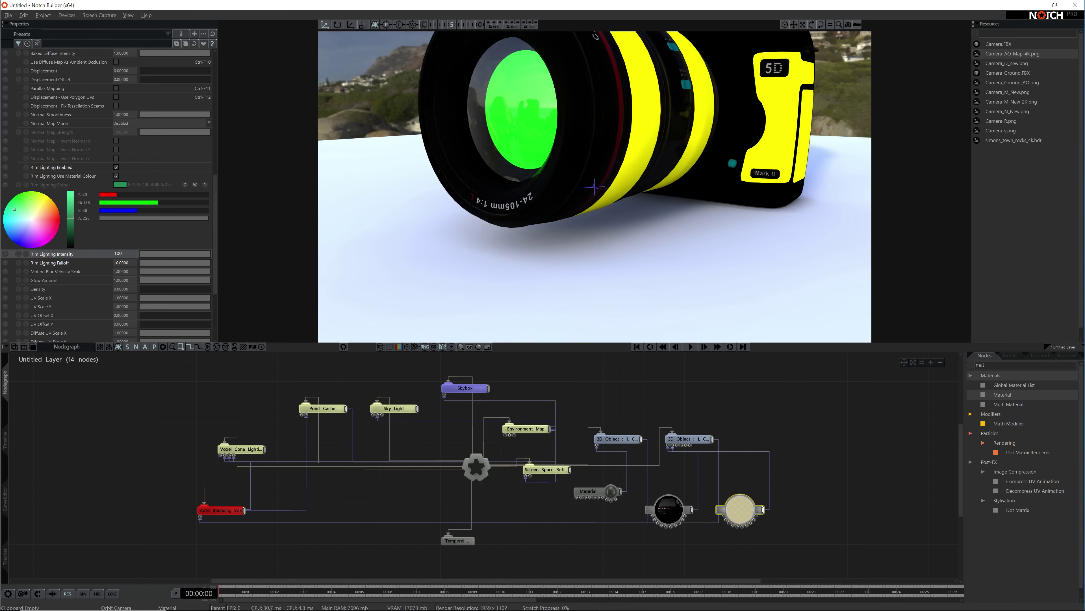
key("Return")
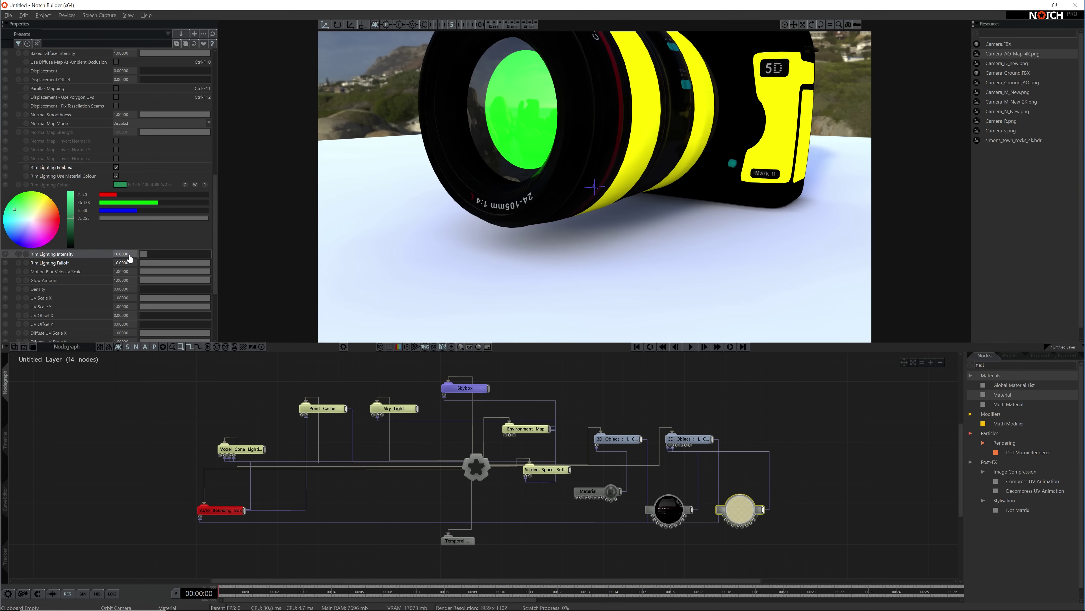
Step: Try Rim Lighting Falloff values of 15 and about 7.9, adjust the Intensity to about 19, and view the lens from farther away
double_click(128, 262)
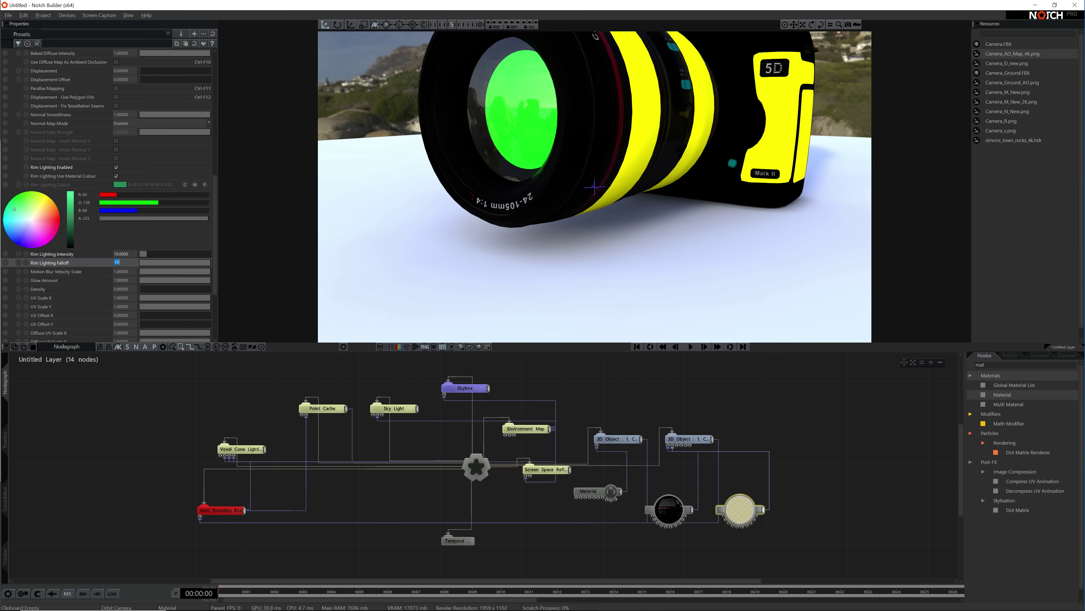
type("15")
key("Return")
mouse_move(188, 262)
left_mouse_down()
mouse_move(146, 262)
mouse_move(181, 262)
left_mouse_up()
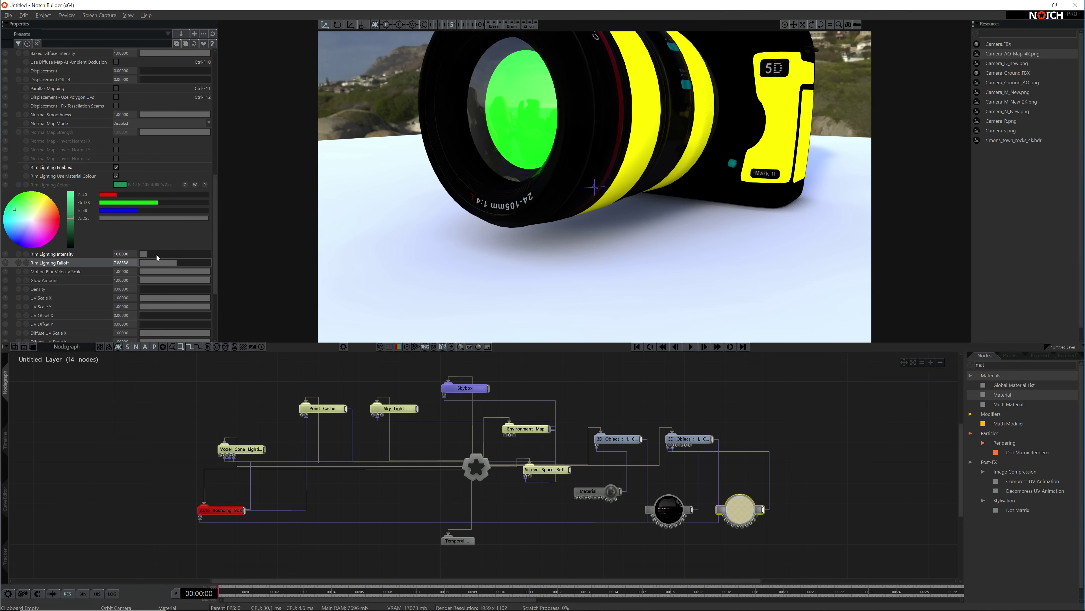
left_click_drag(156, 254, 174, 255)
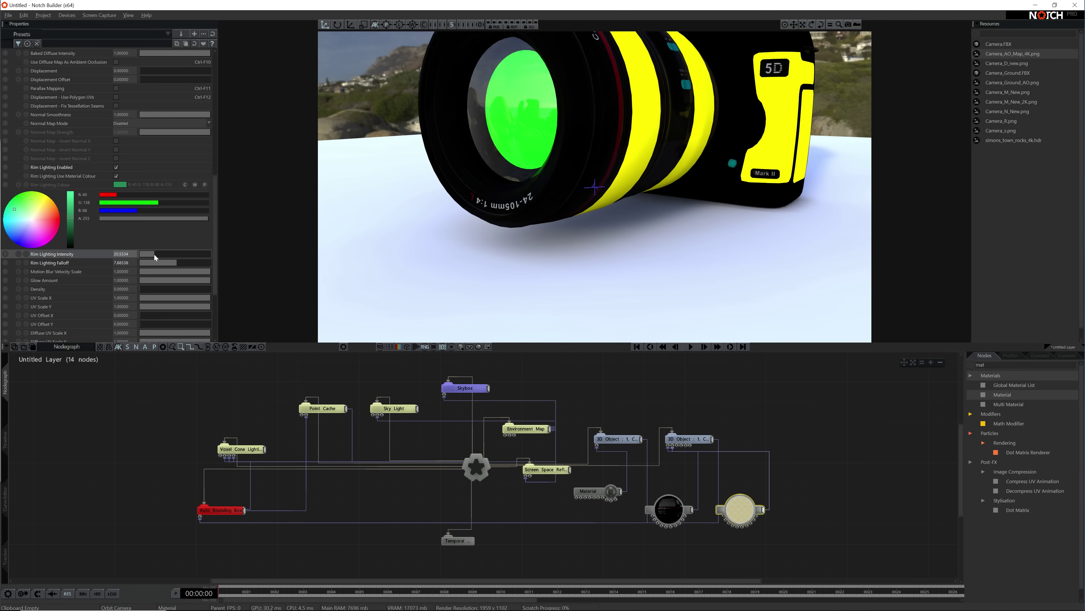
right_click_drag(518, 236, 576, 194)
left_click_drag(576, 197, 570, 241)
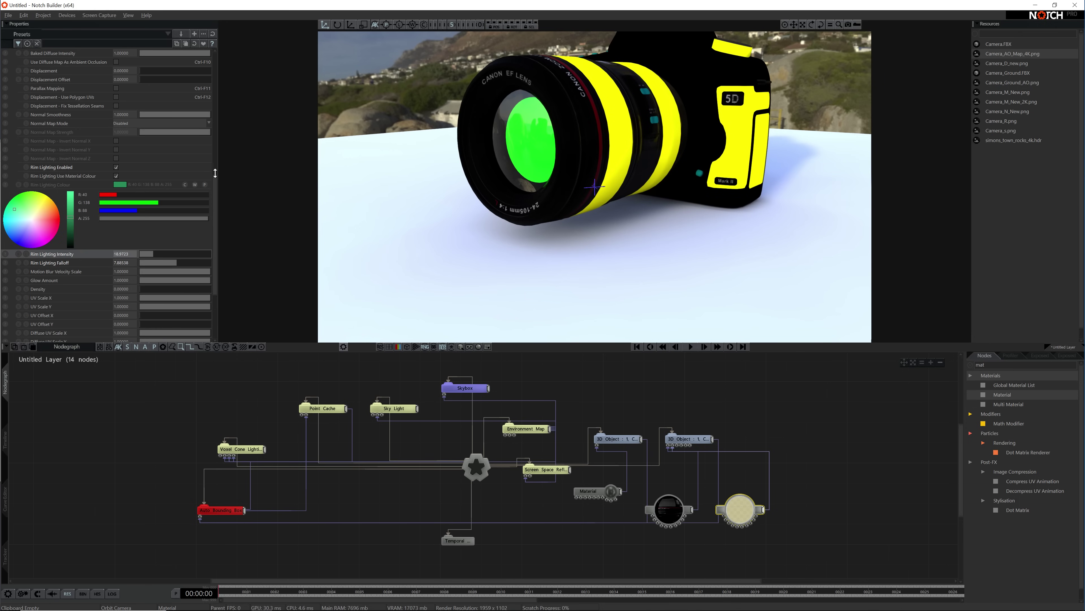
Step: Set the glass material's Colour to light cyan and its Specular Colour to a muted grey-green
scroll(201, 129, "up", 10)
scroll(215, 77, "up", 1)
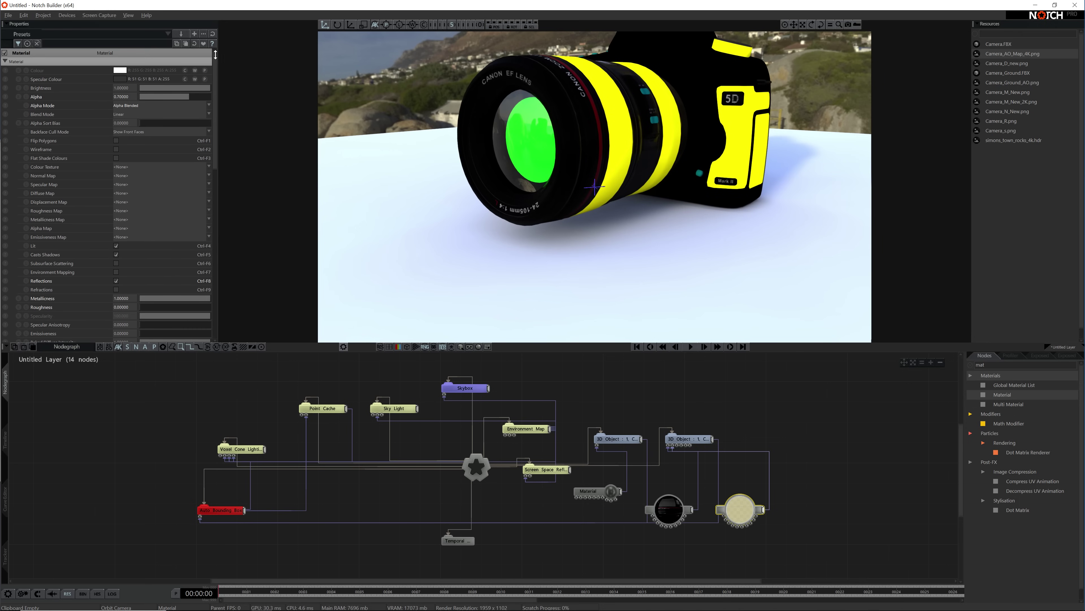
left_click(121, 71)
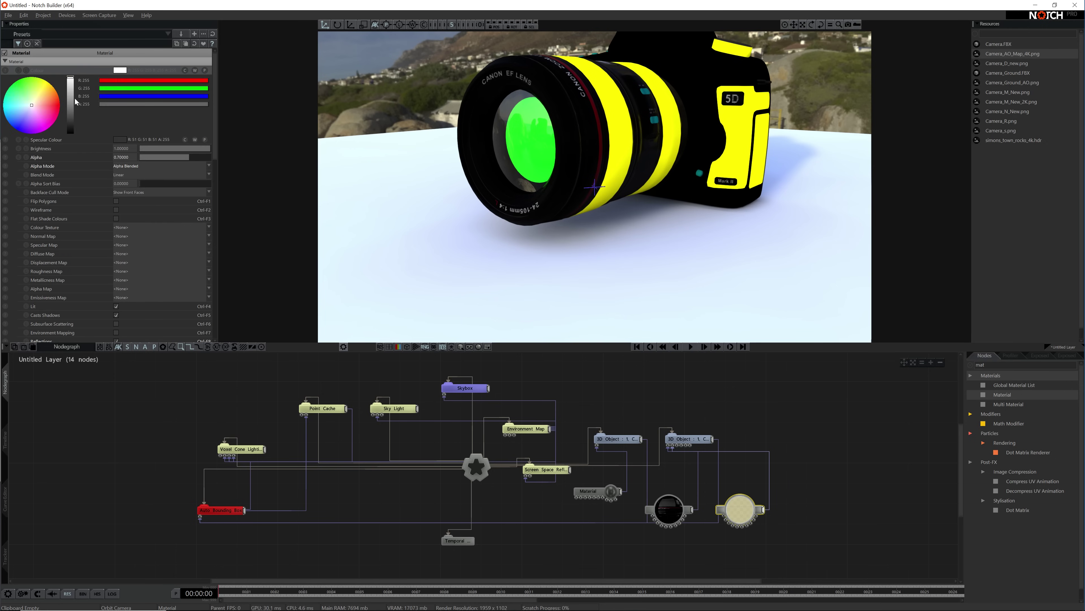
left_click(21, 105)
left_click(119, 139)
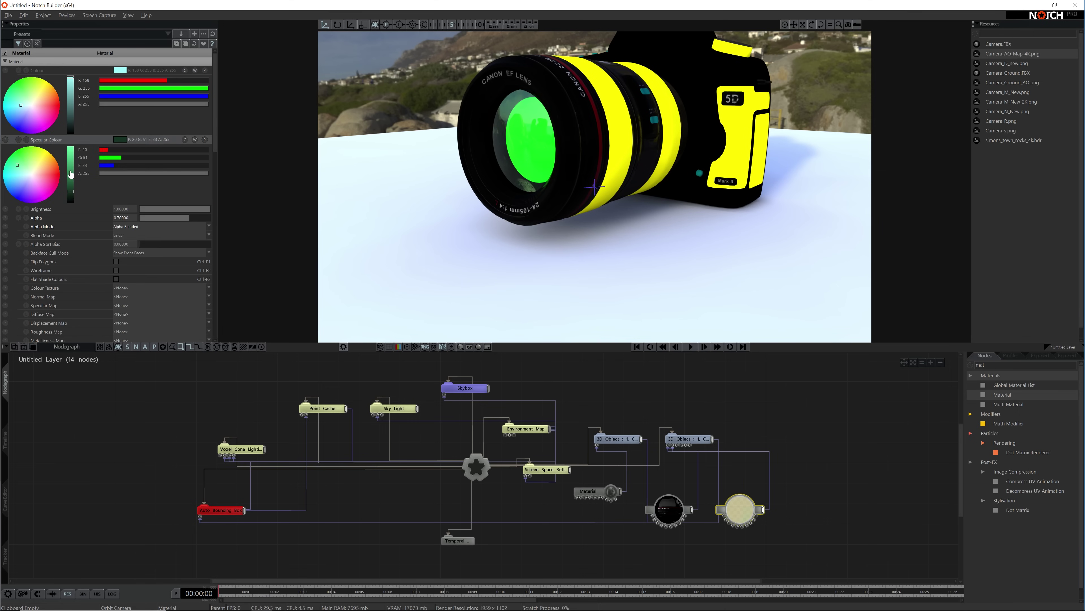
left_click(26, 168)
left_click_drag(27, 168, 30, 168)
Step: Adjust Rim Lighting Falloff to about 14.1 and Rim Lighting Intensity to about 10.7 while checking the lens from the side
mouse_move(641, 299)
left_mouse_down()
mouse_move(577, 204)
mouse_move(402, 252)
mouse_move(420, 248)
left_mouse_up()
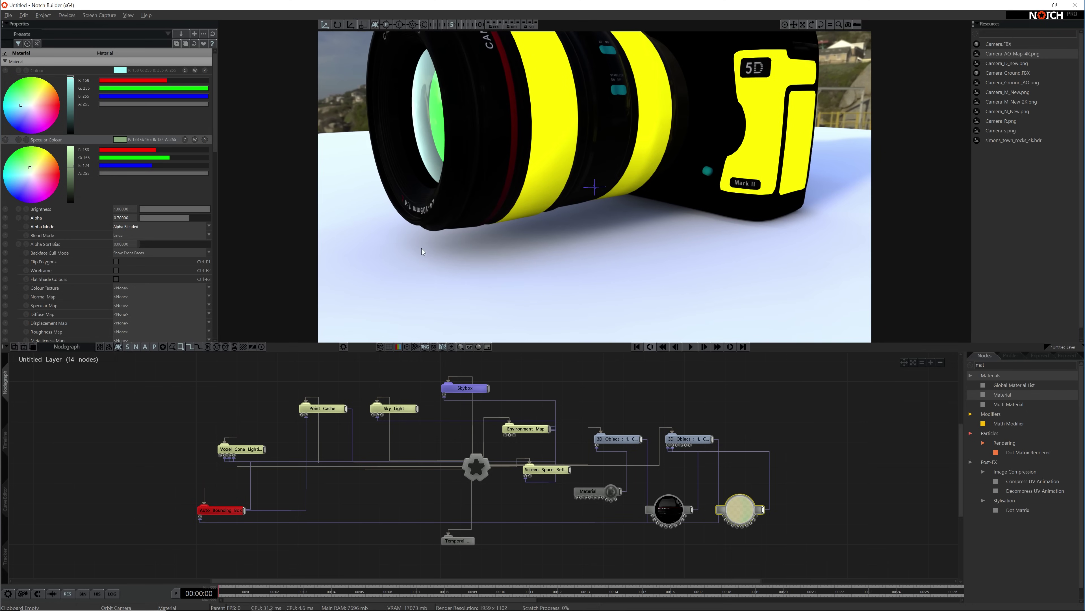
left_click_drag(214, 123, 215, 259)
left_click_drag(180, 301, 147, 304)
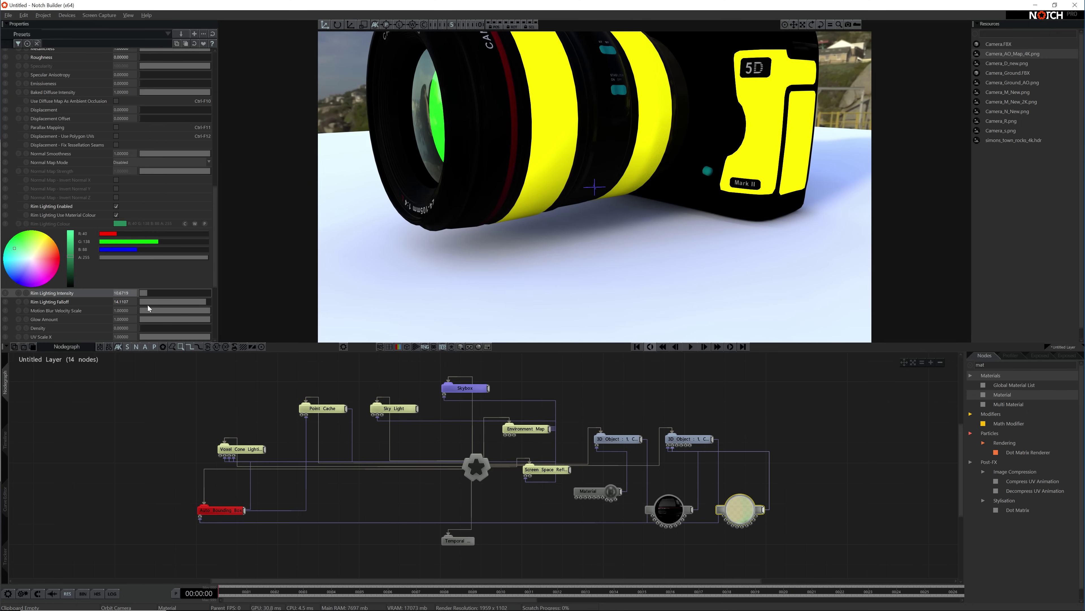
left_click_drag(363, 214, 456, 249)
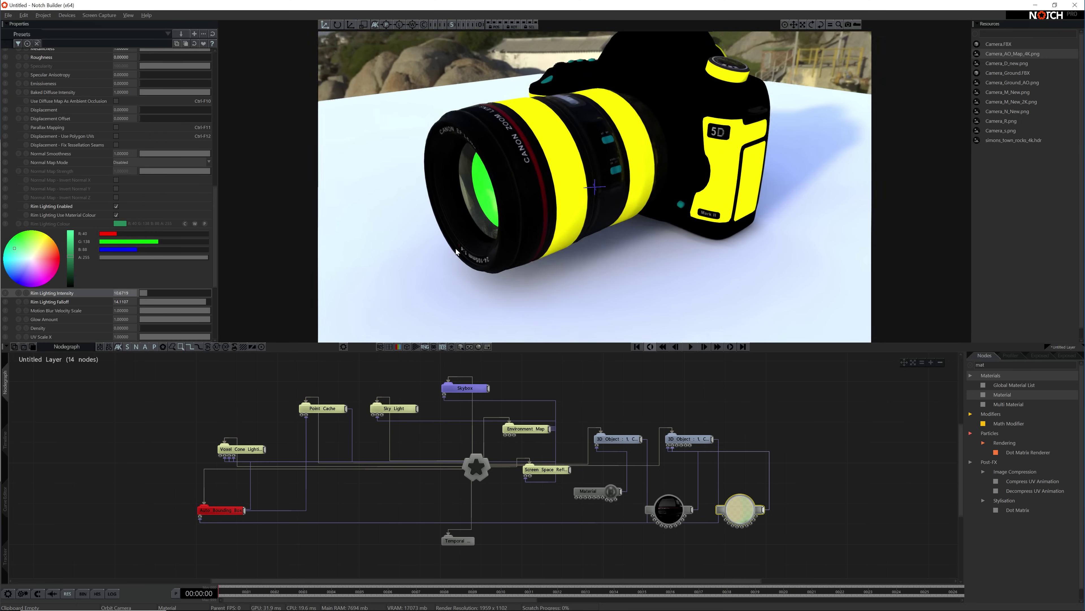
Step: Make room in the nodegraph by moving the glass material and its 3D Object node, and duplicate the glass material
middle_click_drag(655, 498, 446, 439)
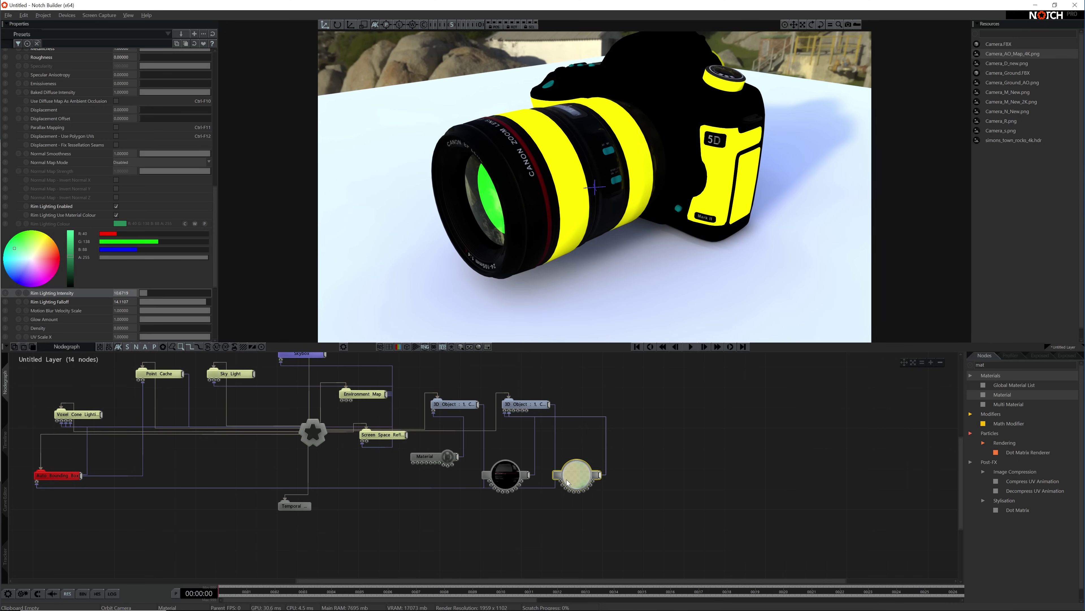
left_click_drag(577, 475, 566, 476)
left_click_drag(534, 404, 574, 383)
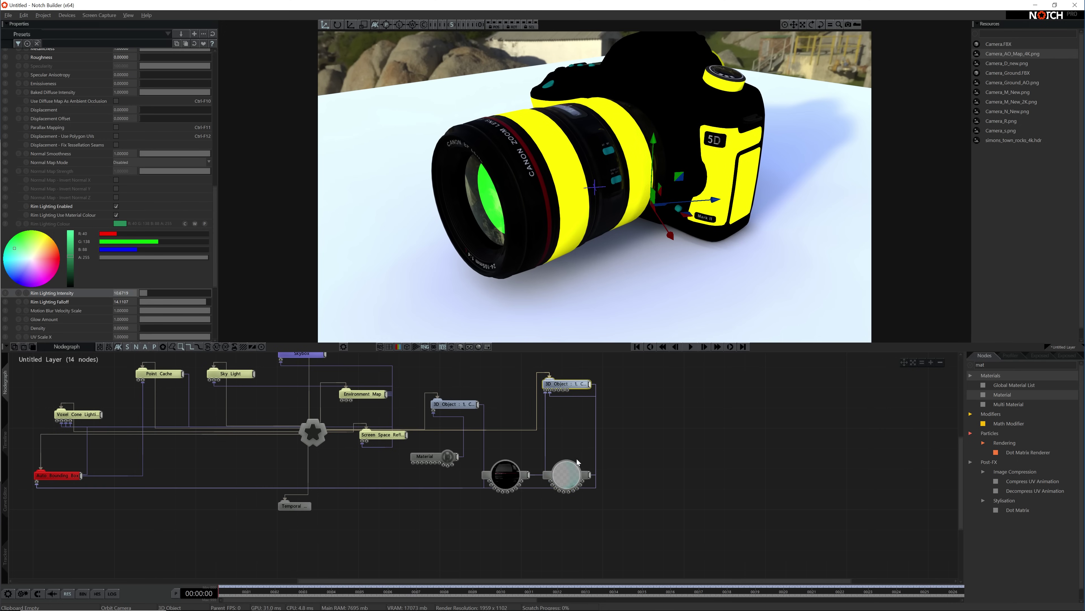
left_click(568, 471)
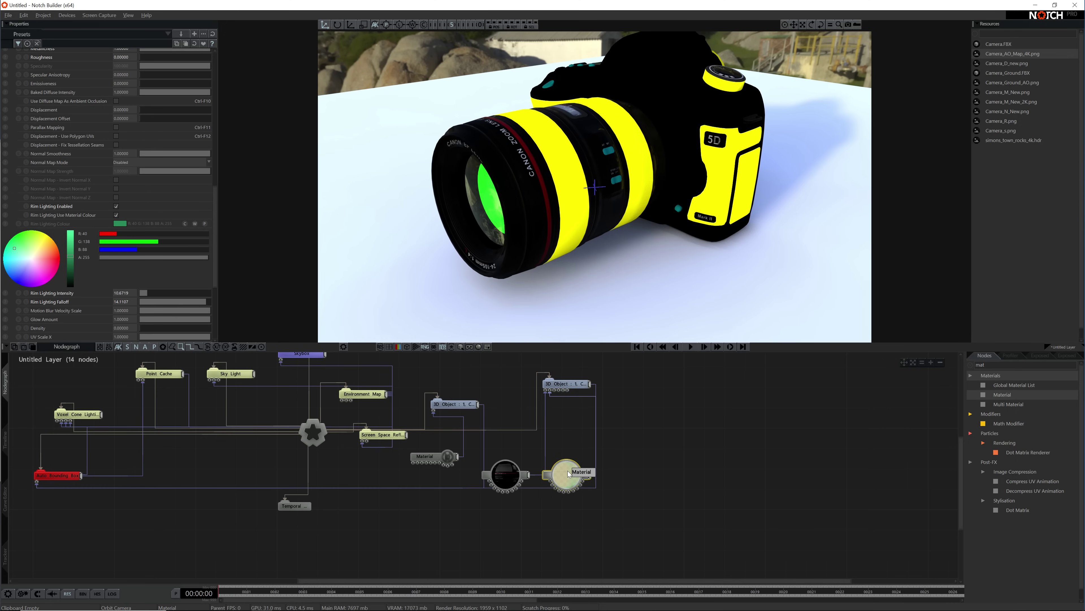
key("ctrl+c")
key("ctrl+v")
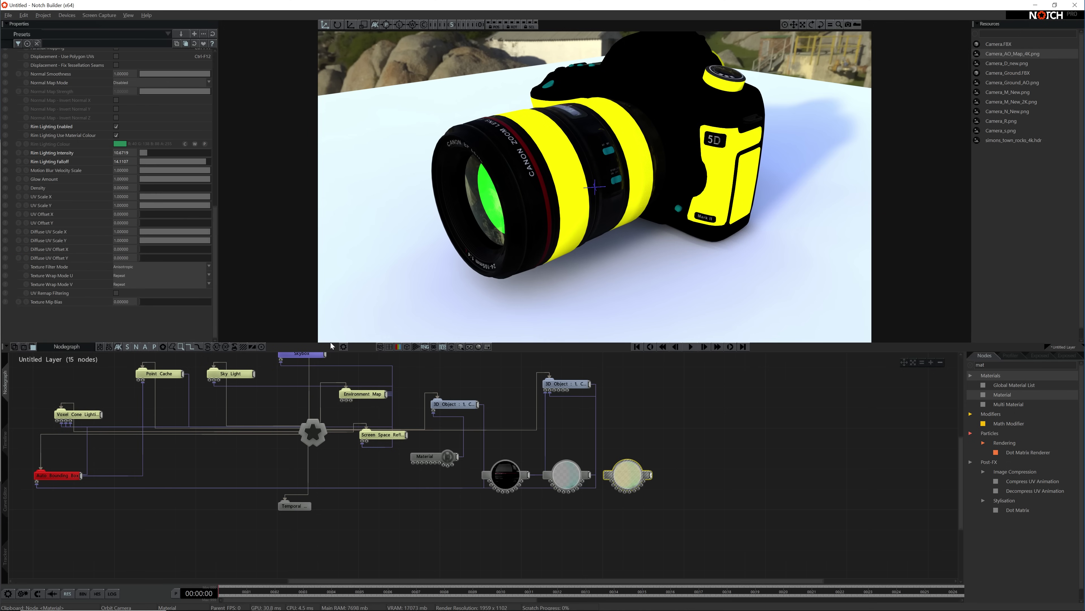
Step: Connect the duplicated glass material's output to the camera 3D Object node's green inner lens glass input and view the lens
left_click_drag(214, 214, 213, 85)
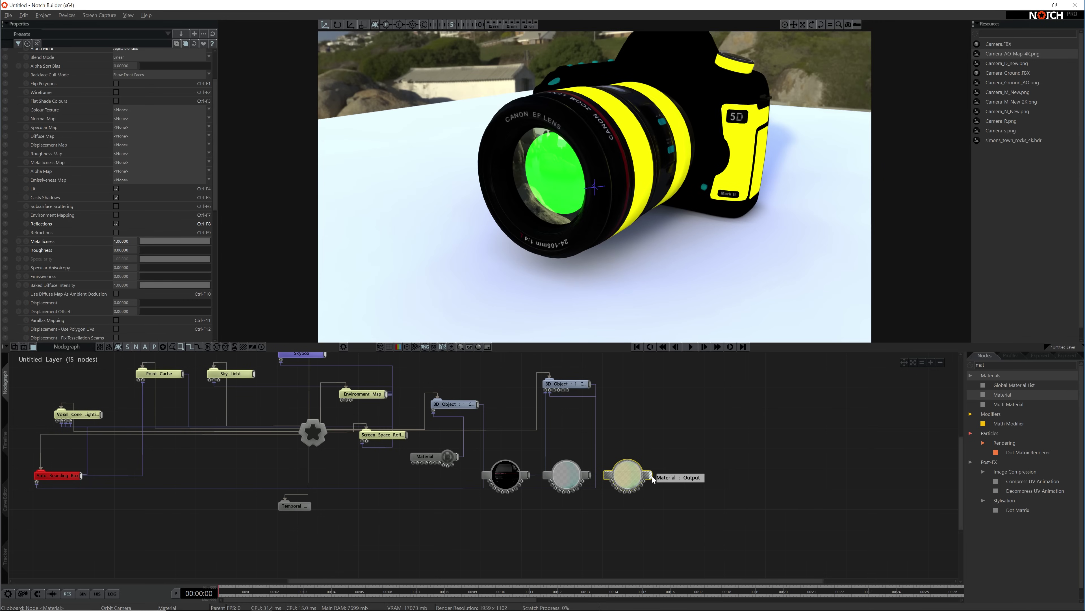
left_click_drag(652, 476, 555, 393)
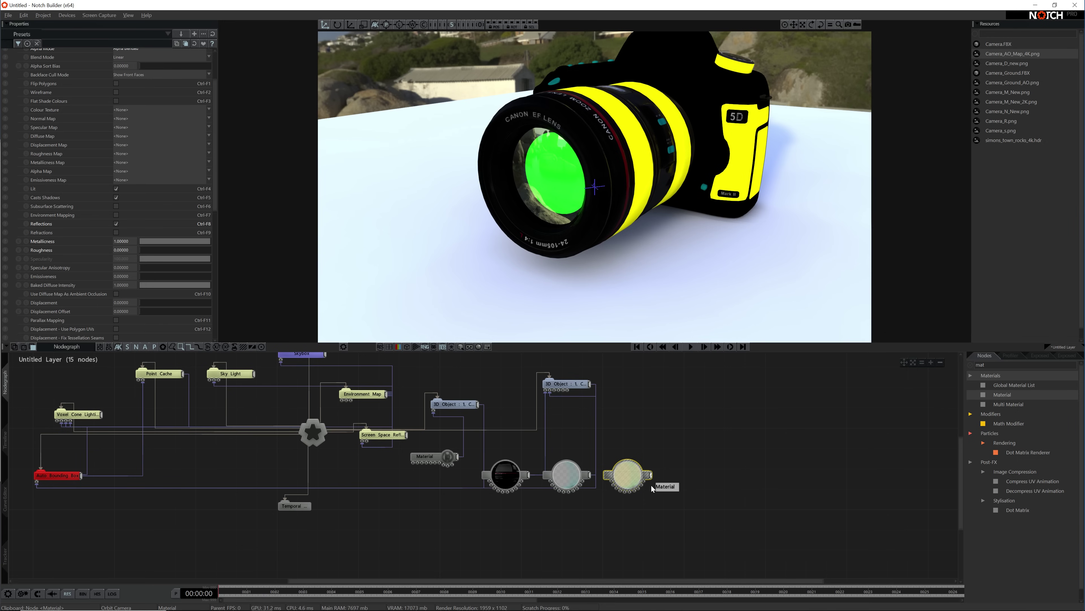
left_click_drag(651, 475, 555, 391)
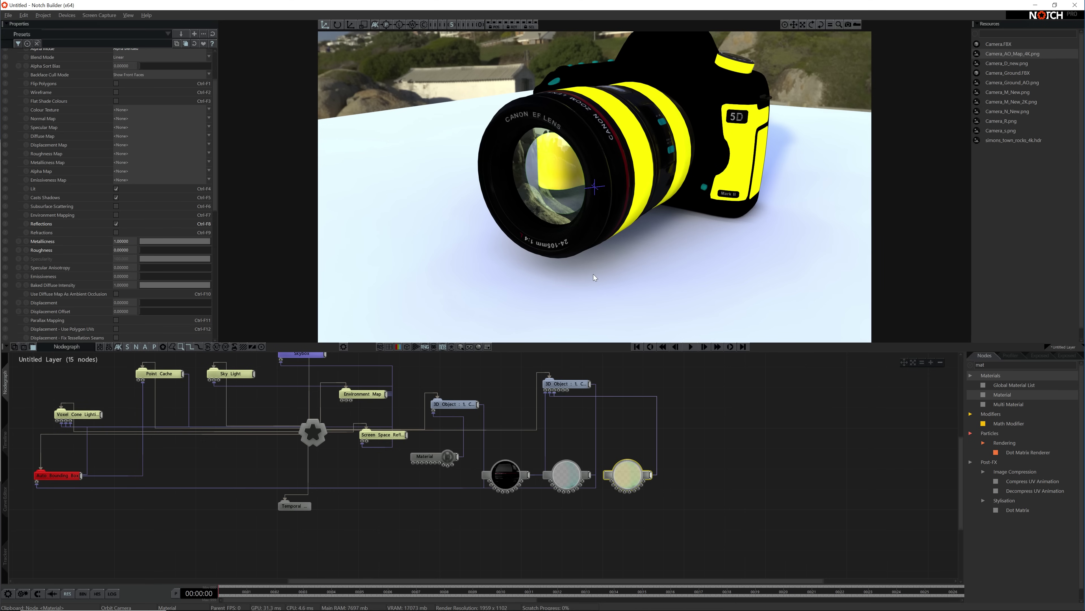
left_click_drag(597, 270, 589, 240)
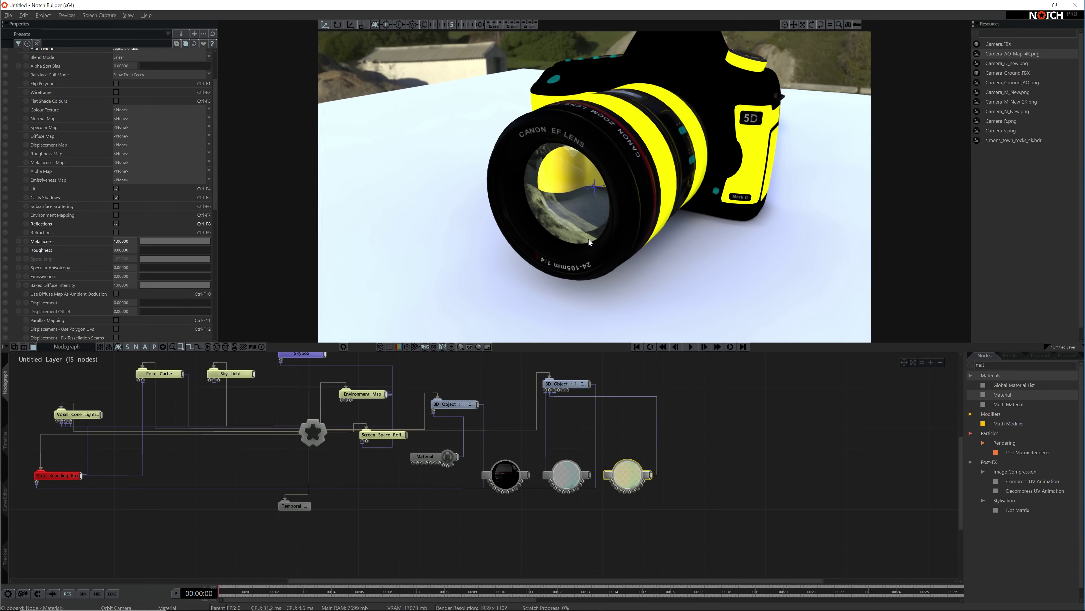
Step: Set the duplicated material's Alpha Mode to Opaque and inspect the inner lens reflections up close
scroll(215, 109, "up", 3)
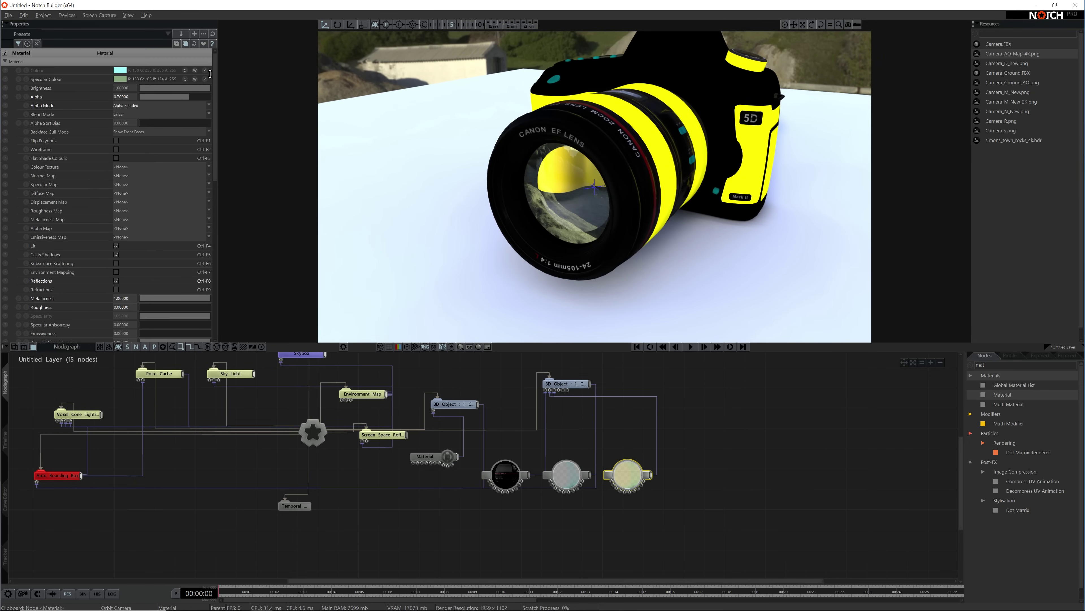
left_click(135, 110)
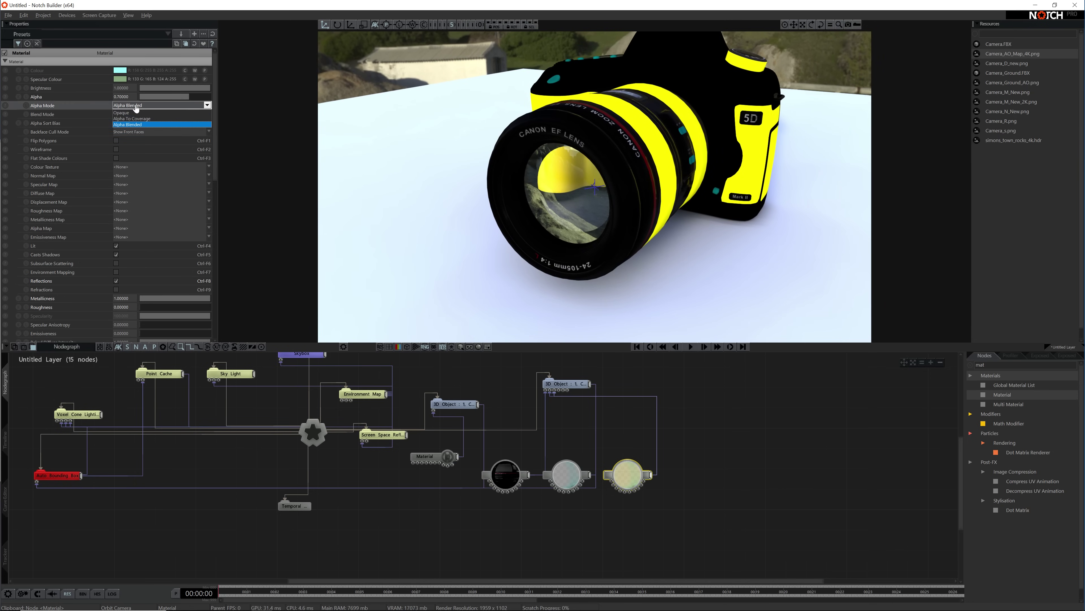
left_click(132, 114)
left_click_drag(470, 217, 481, 196)
right_click_drag(481, 196, 475, 249)
mouse_move(475, 248)
left_mouse_down()
mouse_move(464, 257)
mouse_move(463, 246)
mouse_move(481, 266)
left_mouse_up()
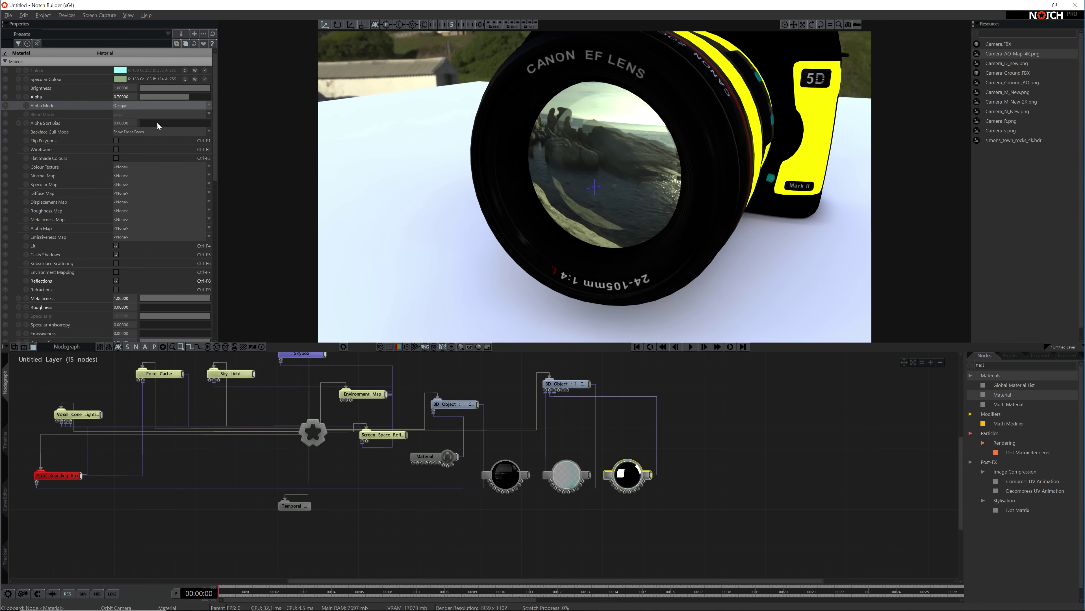
Step: Change the inner glass material's Colour to a bluish light grey and its Specular Colour to a muted greyish purple
left_click(120, 71)
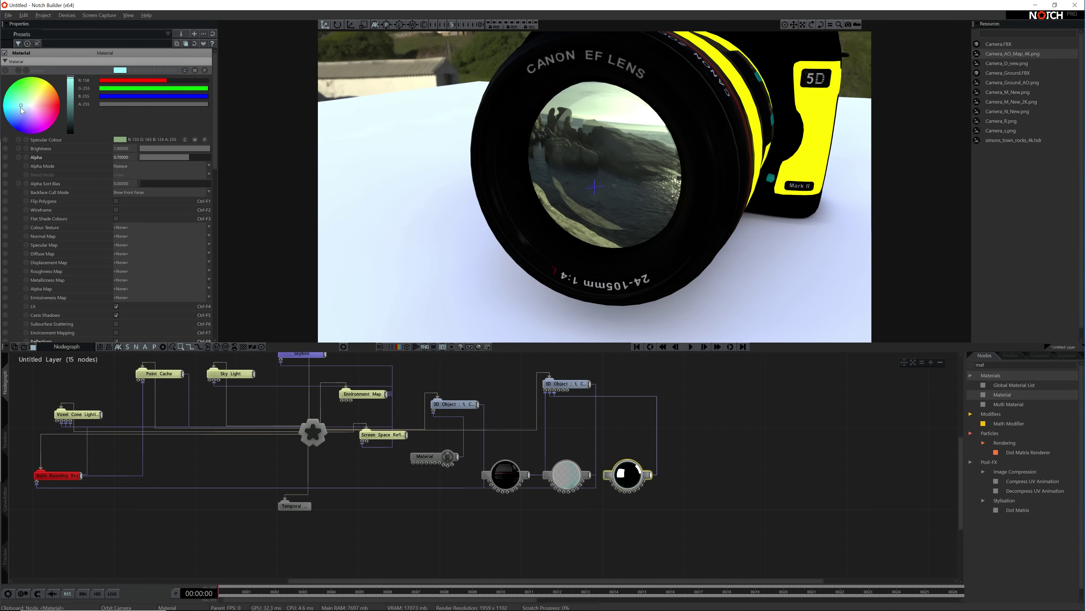
left_click_drag(21, 107, 69, 93)
left_click(119, 139)
left_click_drag(28, 172, 31, 178)
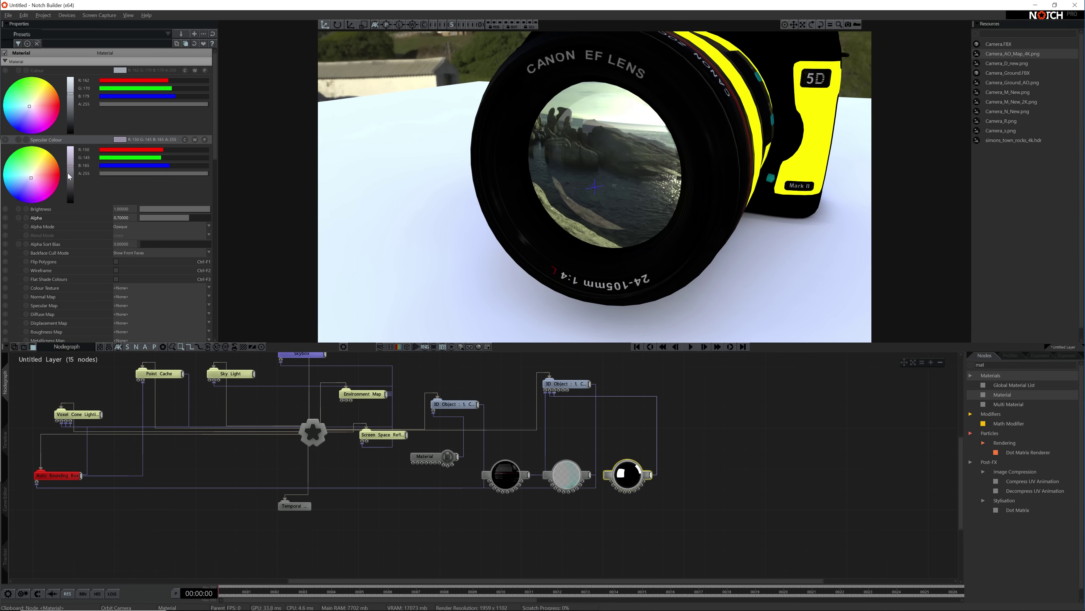
Step: Change the inner glass material's Rim Lighting Colour to purple
left_click_drag(487, 190, 431, 196)
left_click_drag(214, 153, 213, 276)
left_click(32, 301)
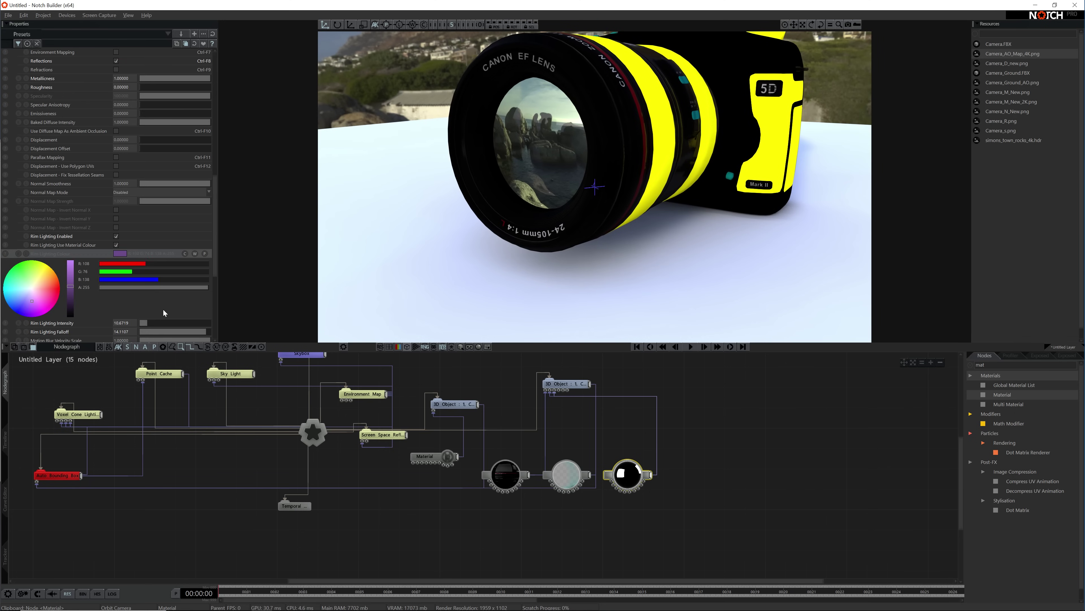
Step: Set the inner glass material's Rim Lighting Intensity to about 19 and view the lens from several angles
left_click(153, 322)
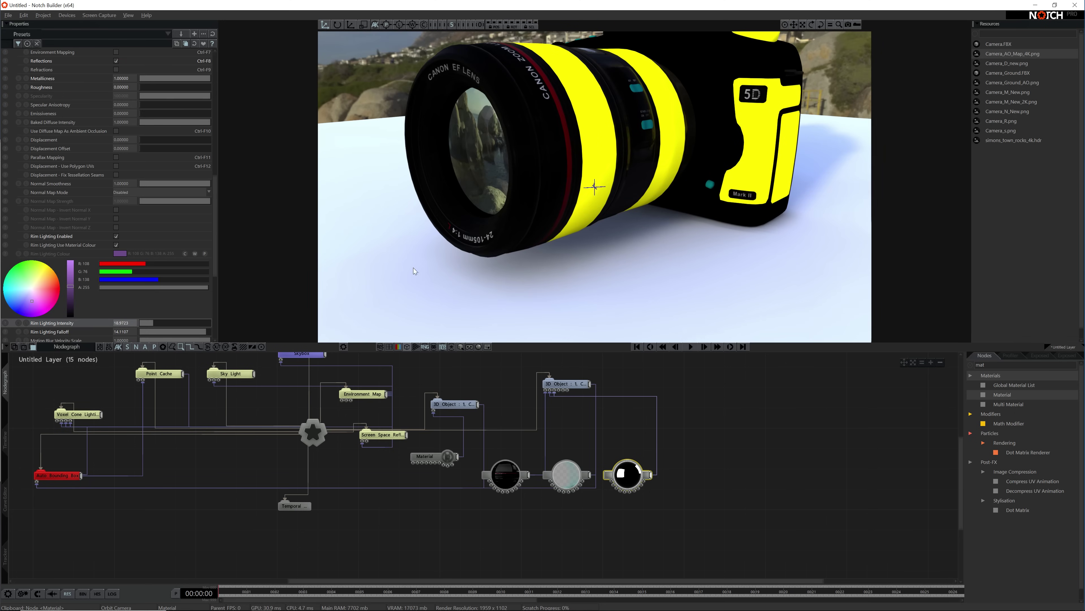
scroll(171, 308, "down", 1)
left_click(183, 292)
mouse_move(433, 245)
right_mouse_down()
mouse_move(448, 210)
mouse_move(451, 254)
right_mouse_up()
left_click_drag(450, 254, 500, 252)
Step: Fine-tune the outer lens glass material's surface settings and check the lens reflections up close
left_click(567, 474)
left_click_drag(215, 195, 214, 103)
left_click_drag(188, 81, 211, 81)
left_click_drag(213, 114, 213, 120)
left_click_drag(188, 73, 177, 73)
left_click_drag(583, 218, 551, 229)
right_click_drag(551, 229, 566, 274)
Step: Set the first camera material's Metallicness to 1 and its Roughness to 0.7
left_click(505, 474)
left_click_drag(216, 212, 214, 190)
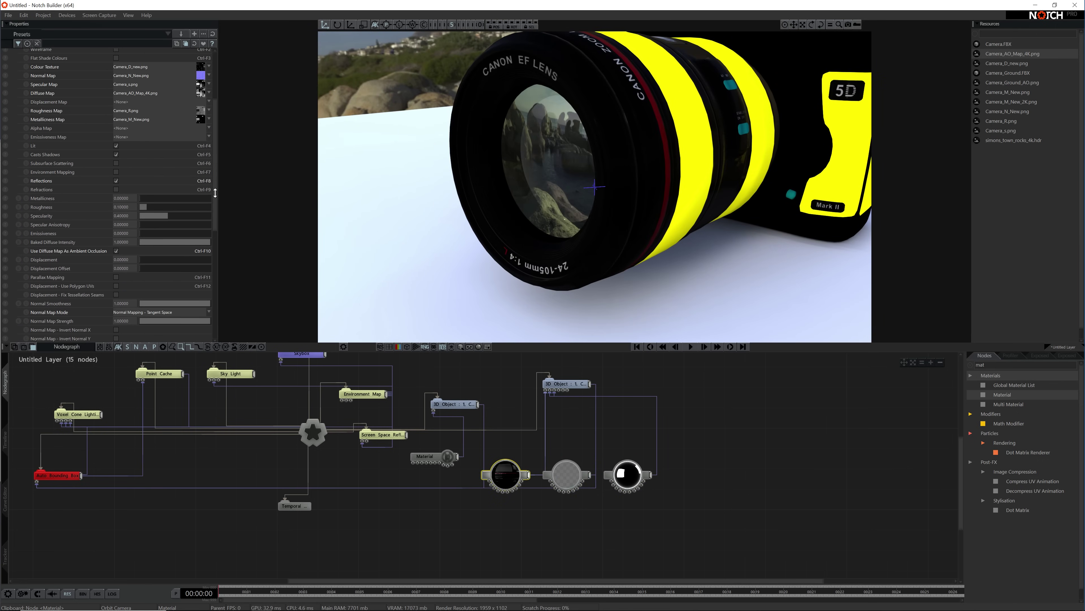
left_click_drag(149, 199, 170, 207)
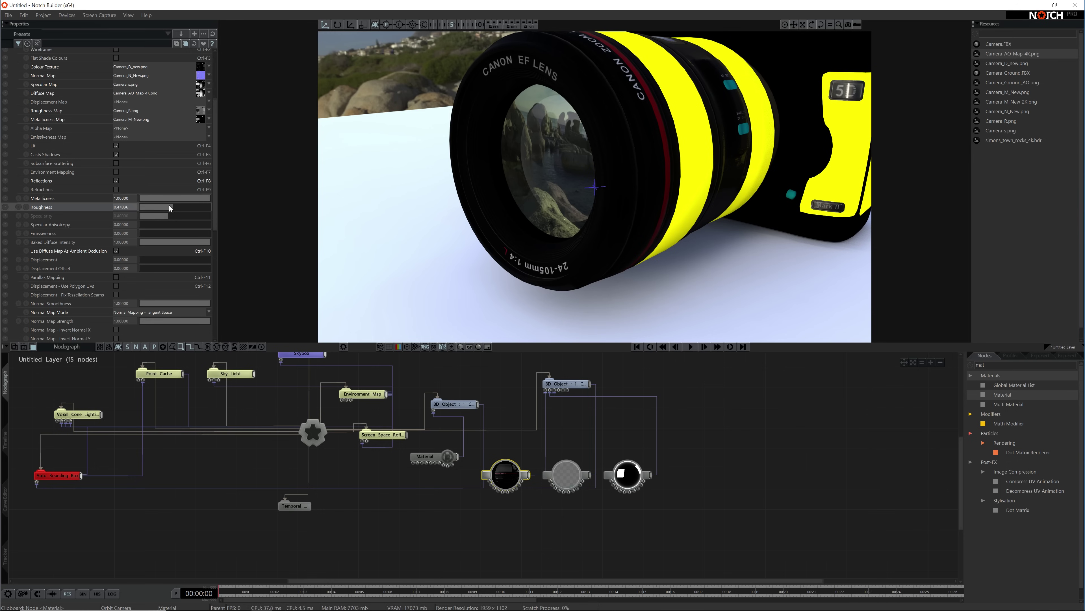
scroll(158, 207, "up", 5)
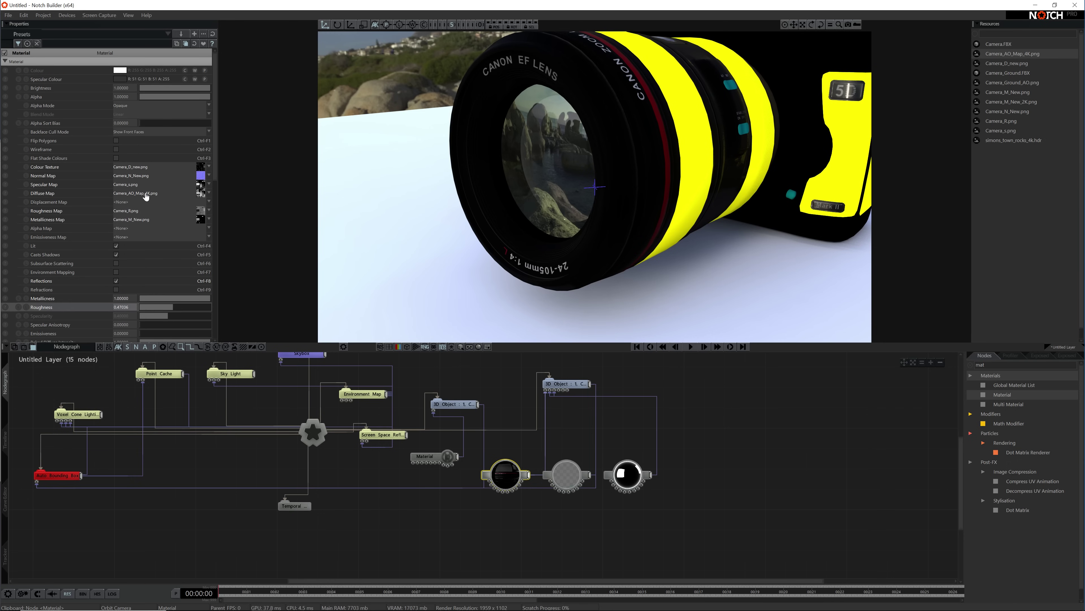
scroll(149, 233, "down", 4)
left_click_drag(148, 233, 191, 233)
left_click(123, 235)
type("0.715415")
key("Return")
Step: Enable Rim Lighting on the first camera material with an Intensity of 0.1 and a Falloff of 10, and view the lens barrel
scroll(190, 233, "down", 5)
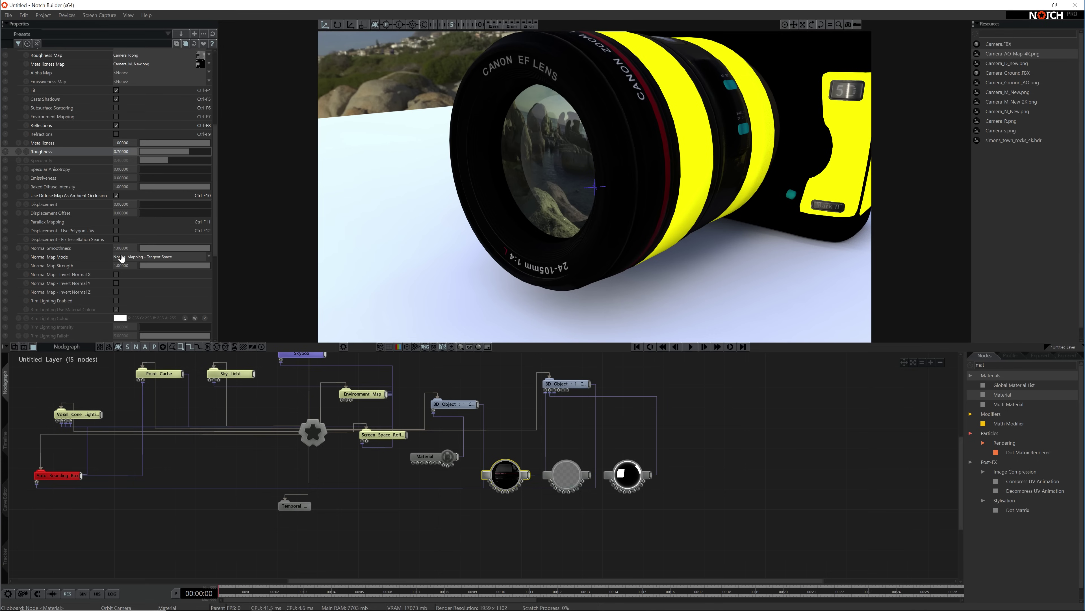
scroll(121, 257, "down", 5)
left_click(116, 219)
mouse_move(121, 245)
left_mouse_down()
mouse_move(148, 246)
mouse_move(126, 248)
left_mouse_up()
left_click(123, 254)
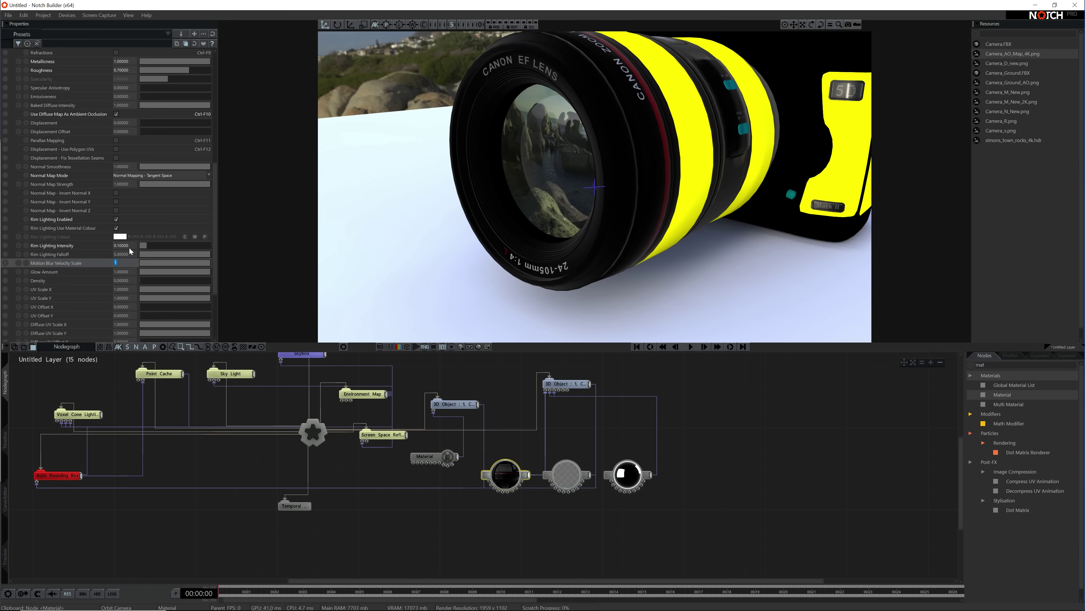
type("10")
key("Return")
mouse_move(485, 246)
middle_mouse_down()
mouse_move(445, 250)
mouse_move(487, 251)
mouse_move(473, 241)
middle_mouse_up()
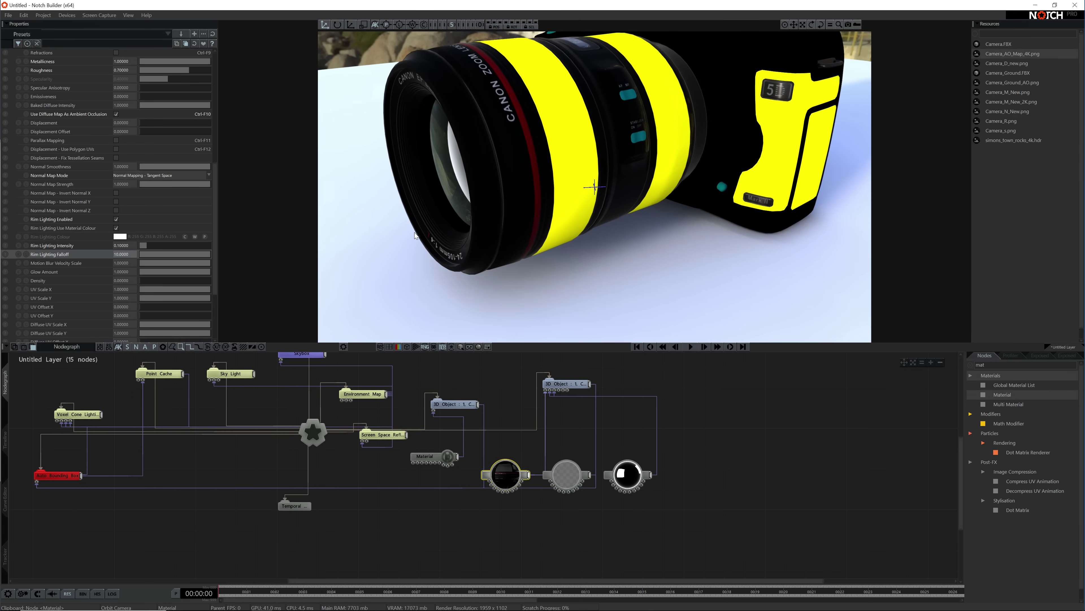
scroll(188, 240, "up", 5)
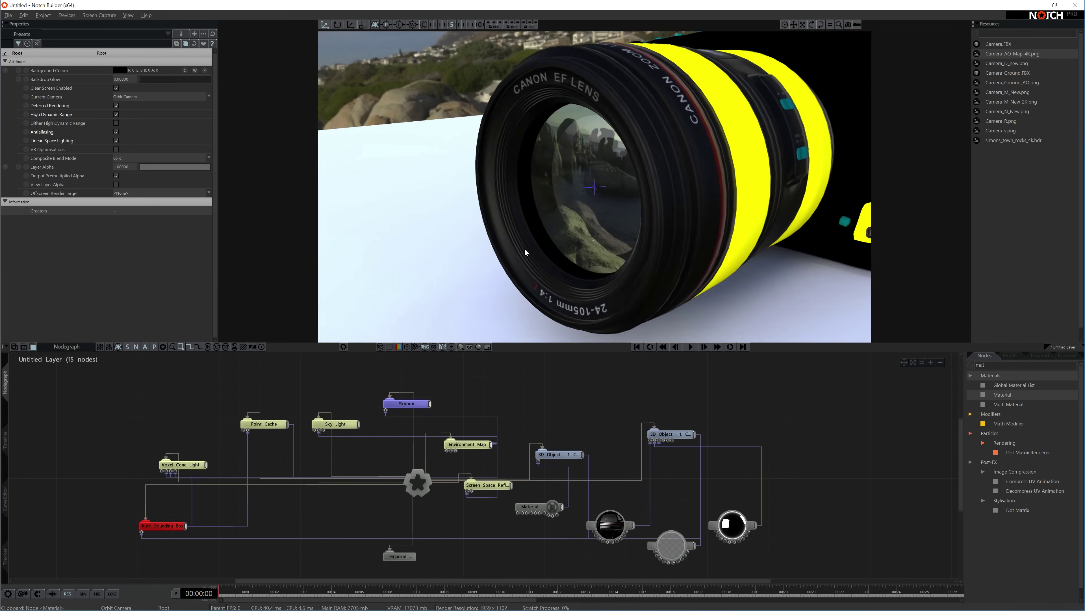
Step: Examine the layered lens glass reflections up close and from a distance, viewing the whole camera as well
left_click_drag(524, 247, 551, 277)
scroll(534, 258, "down", 5)
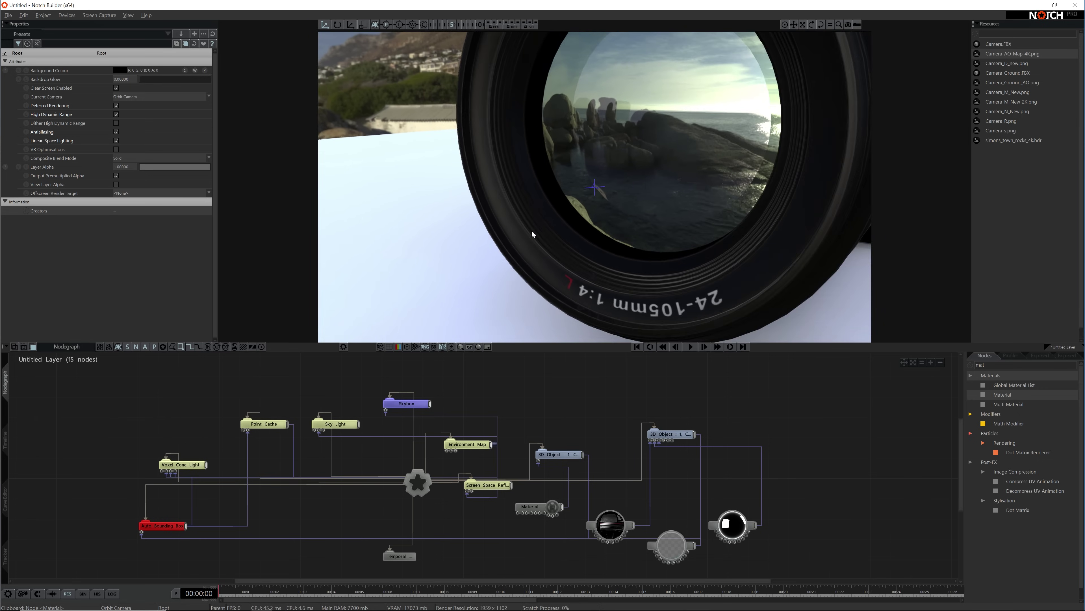
left_click_drag(522, 241, 503, 201, "alt")
scroll(514, 246, "down", 4)
scroll(496, 184, "up", 3)
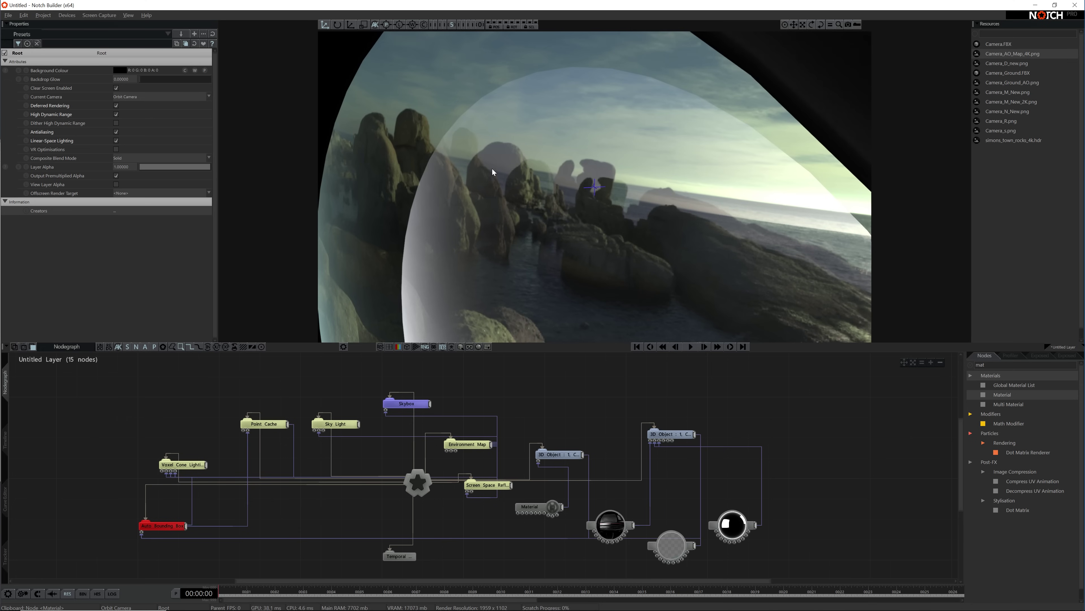
scroll(491, 168, "down", 3)
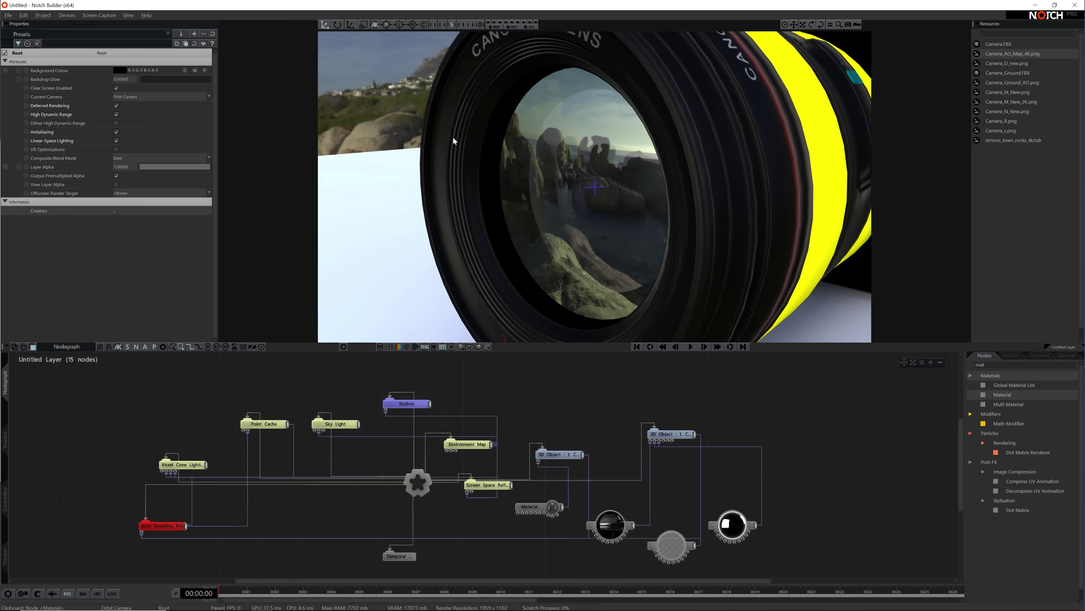
scroll(509, 265, "down", 3)
left_click_drag(509, 264, 537, 255, "alt")
right_click_drag(537, 255, 535, 264, "alt")
left_click_drag(535, 265, 637, 220, "alt")
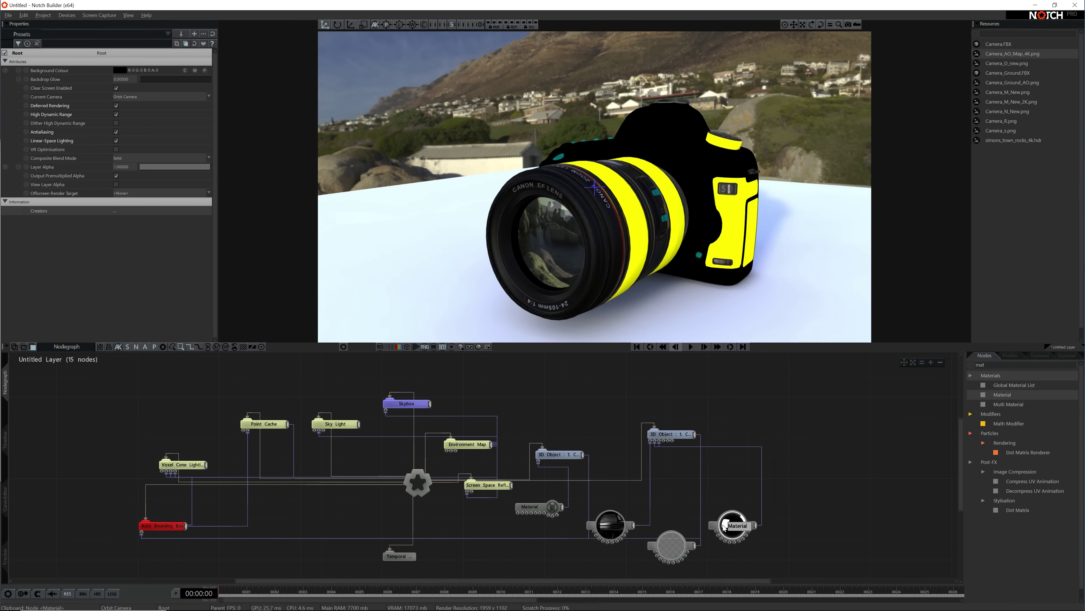
Step: Duplicate the first camera material, connect it to the 3D Object's input for the yellow parts and set its Metallicness Map to None
left_click_drag(614, 527, 623, 517)
key("ctrl+v")
left_click_drag(736, 488, 736, 507)
scroll(162, 130, "up", 2)
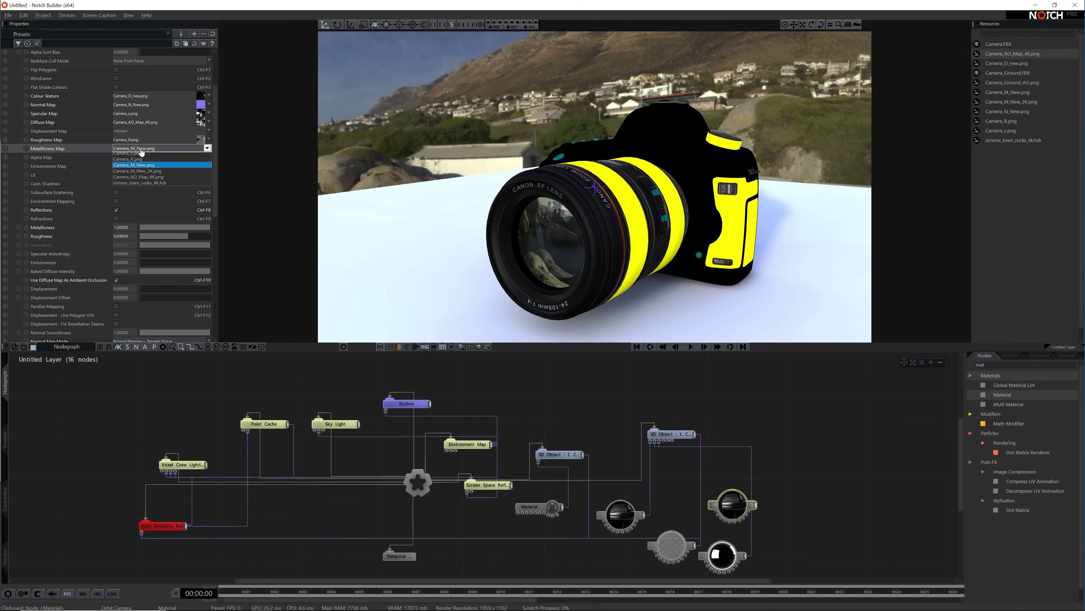
left_click_drag(667, 450, 663, 440)
left_click_drag(722, 483, 712, 483)
Step: Set the duplicated material's Metallicness to 0 and its Roughness to about 0.98, viewing the grip and lens rings
left_click_drag(607, 273, 641, 184)
scroll(615, 184, "up", 3)
left_click_drag(196, 228, 139, 227)
scroll(515, 247, "down", 3)
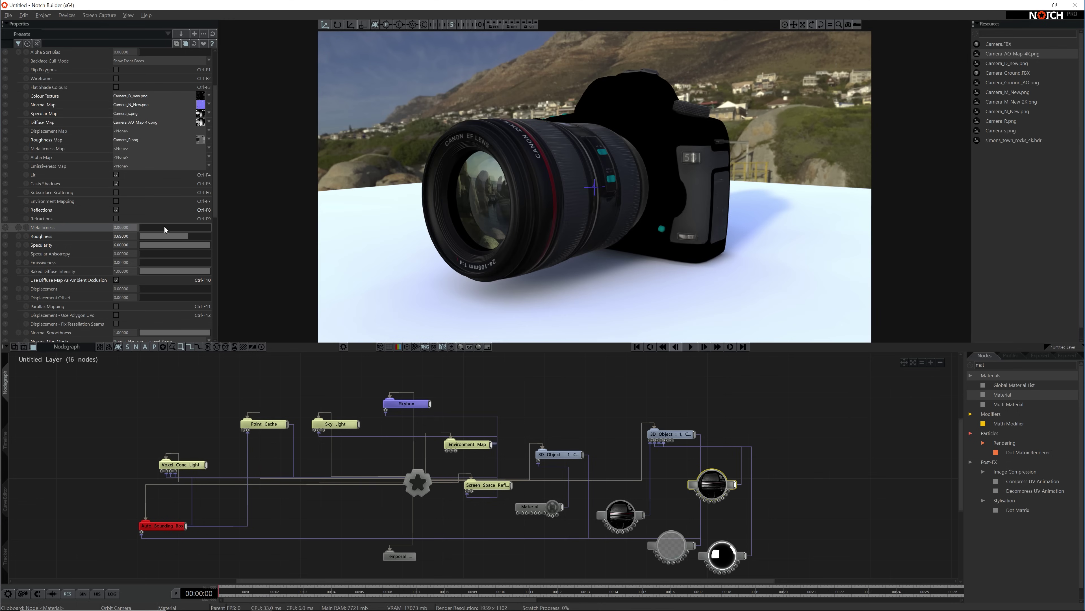
left_click_drag(429, 226, 467, 255)
scroll(468, 255, "up", 3)
mouse_move(555, 254)
left_mouse_down()
mouse_move(467, 254)
mouse_move(534, 252)
left_mouse_up()
left_click_drag(189, 237, 209, 240)
scroll(467, 239, "down", 3)
left_click_drag(467, 239, 534, 253)
Step: Change the duplicated grip material's Colour to a mid grey and inspect the camera's side and back
scroll(163, 254, "up", 3)
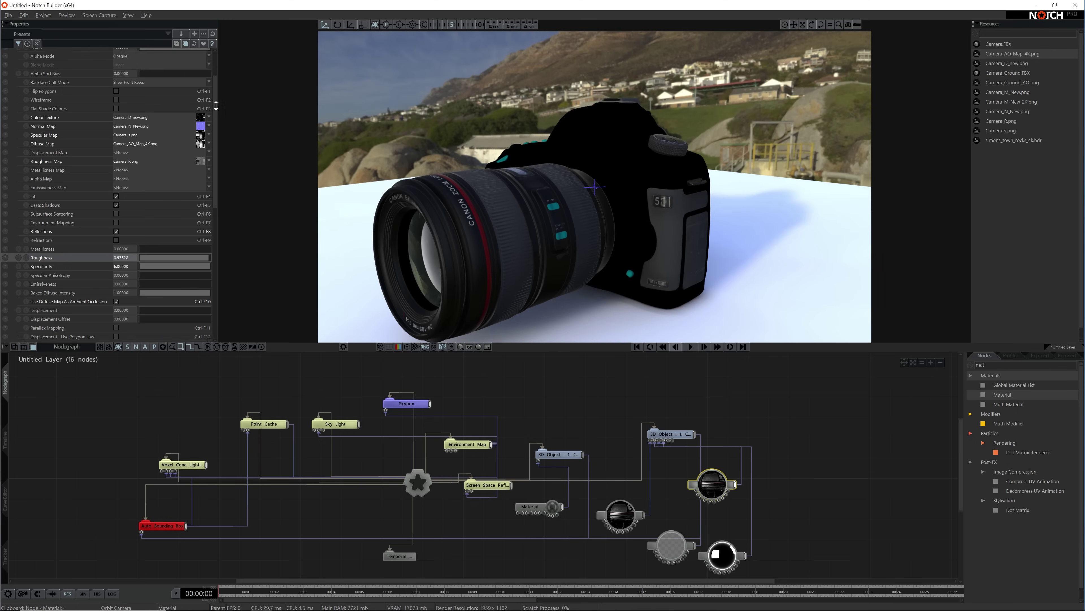
left_click(119, 70)
scroll(595, 223, "up", 3)
left_click_drag(641, 223, 534, 239)
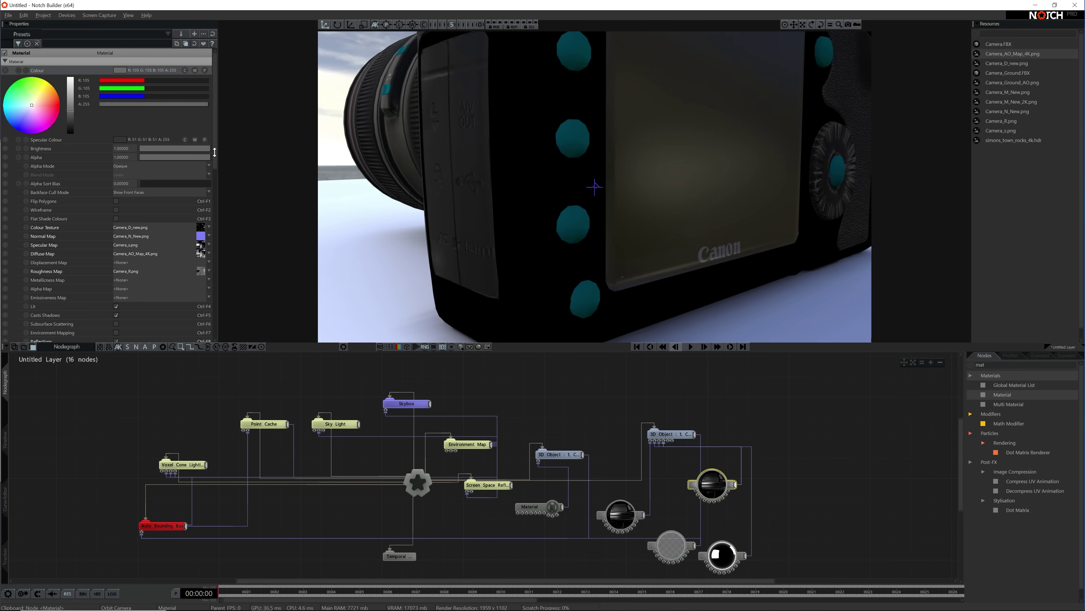
scroll(162, 226, "down", 4)
mouse_move(208, 226)
left_mouse_down()
mouse_move(177, 227)
mouse_move(207, 236)
left_mouse_up()
scroll(293, 224, "down", 3)
left_click_drag(428, 243, 504, 244)
Step: Fine-tune the grip material's remaining surface settings, including a value of 4, and compare the grip and lens rings
scroll(143, 267, "down", 5)
left_click(116, 237)
left_click_drag(215, 232, 214, 244)
left_click(128, 176)
type("4")
scroll(588, 268, "up", 5)
scroll(589, 268, "down", 2)
left_click_drag(216, 188, 216, 139)
left_click_drag(175, 184, 203, 184)
scroll(641, 190, "down", 4)
left_click_drag(642, 191, 410, 163)
left_click_drag(193, 175, 190, 176)
left_click_drag(385, 179, 641, 300)
scroll(121, 124, "up", 5)
Step: Line up the camera's material nodes in a single row below the 3D Object node
left_click_drag(712, 484, 763, 515)
left_click_drag(671, 545, 671, 515)
left_click_drag(722, 556, 800, 522)
left_click_drag(637, 521, 626, 522)
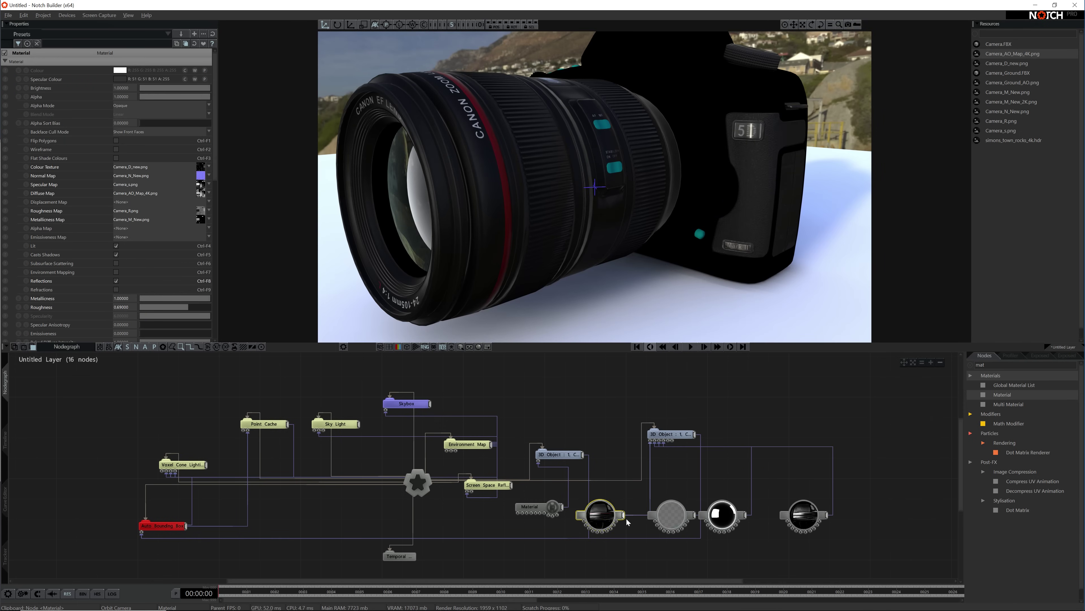
Step: Connect another copy of the first camera material to the 3D Object's camera body input and set its Metallicness Map to None
left_click_drag(886, 515, 668, 441)
left_click_drag(641, 240, 470, 205)
left_click(161, 219)
left_click(128, 228)
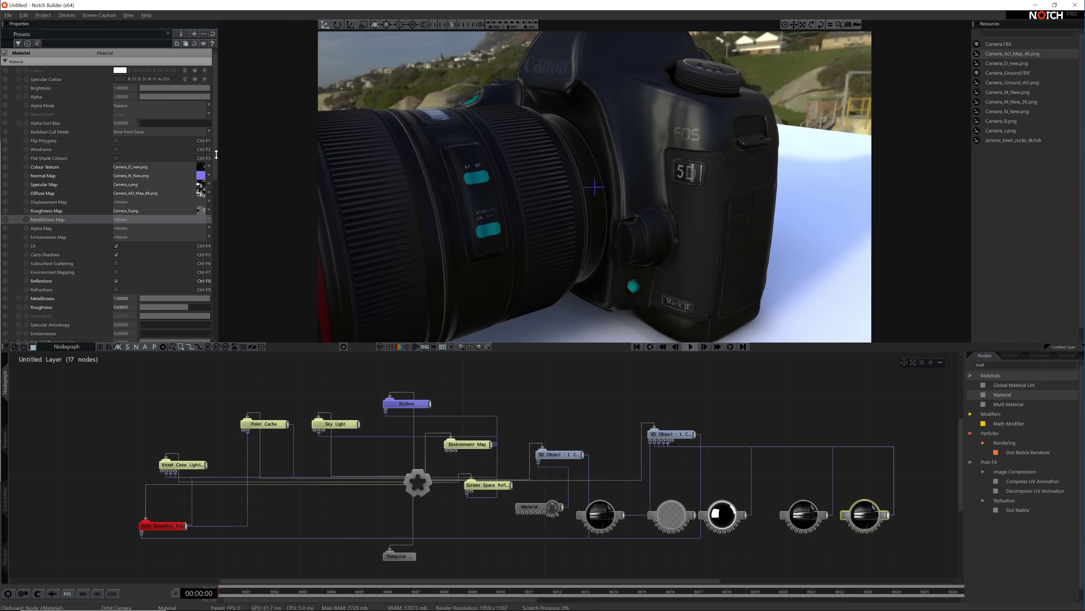
Step: Set the body material's Metallicness to about 0.61, Roughness to about 0.82 and Specularity to 10
left_click_drag(188, 299, 182, 298)
left_click_drag(459, 224, 407, 184)
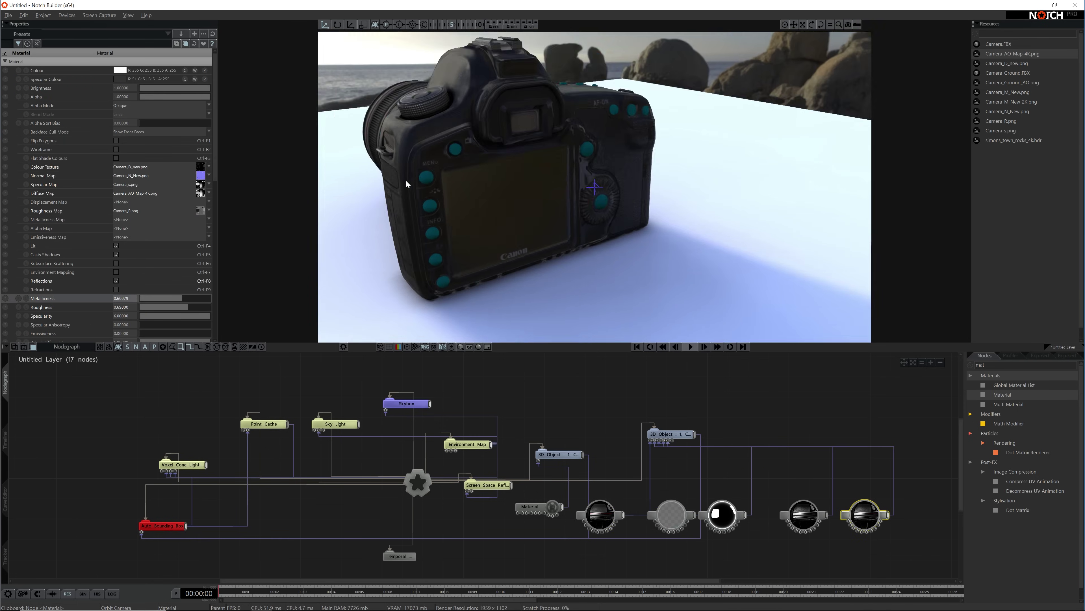
left_click_drag(189, 307, 198, 308)
left_click_drag(124, 315, 154, 341)
left_click_drag(470, 223, 641, 239)
Step: Raise the body material's Brightness and view the camera from above
scroll(603, 210, "up", 3)
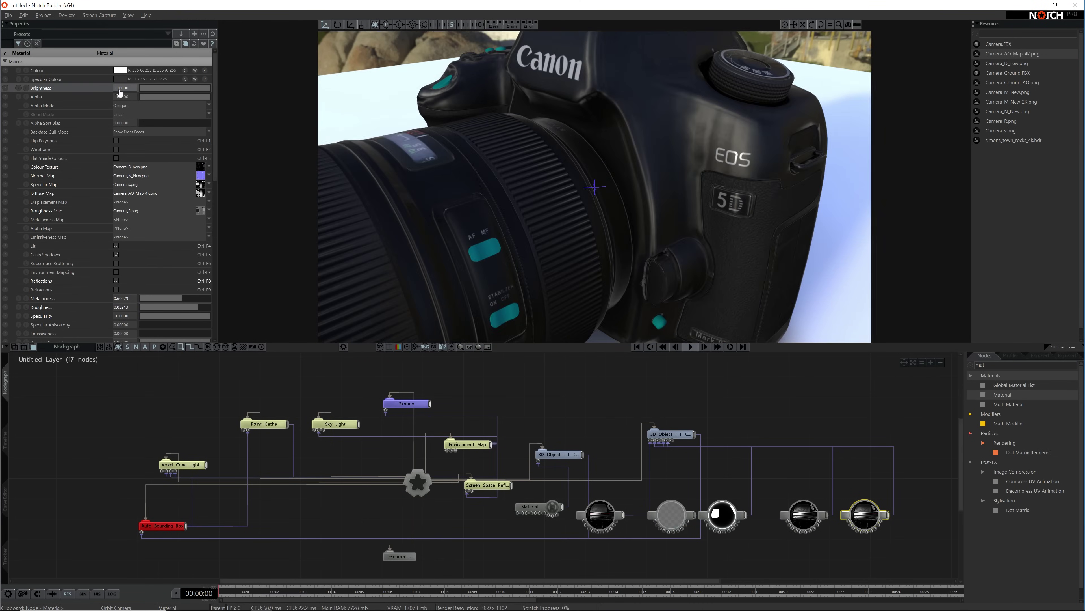
left_click_drag(121, 89, 128, 89)
left_click_drag(594, 240, 568, 196)
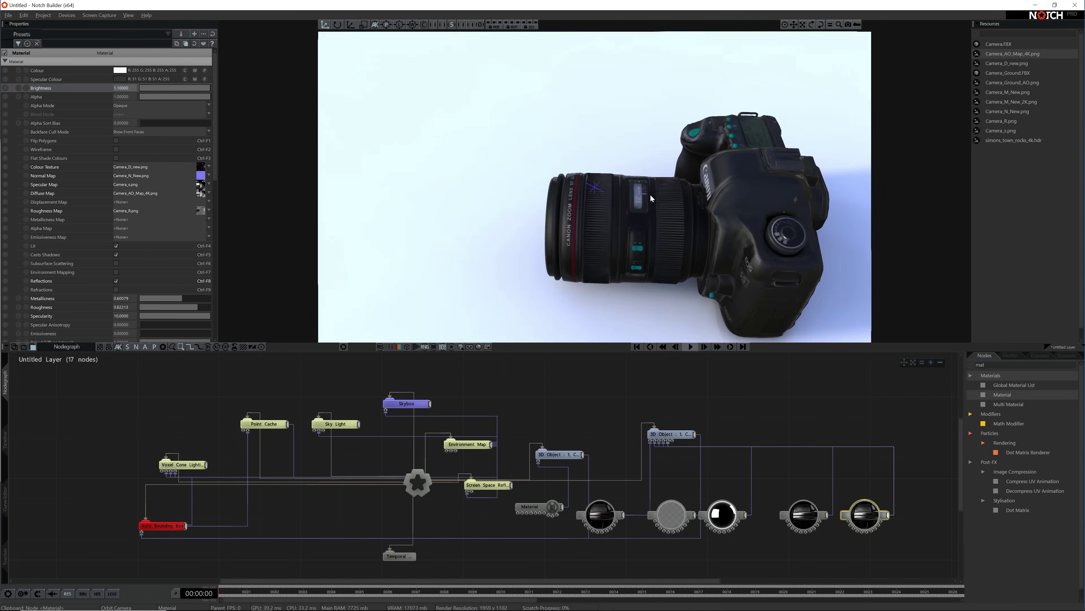
Step: Connect another copy of the first camera material to the 3D Object's Buttons input and view the finished camera from several angles
left_click(600, 515)
left_click(154, 262)
left_click_drag(928, 473, 672, 437)
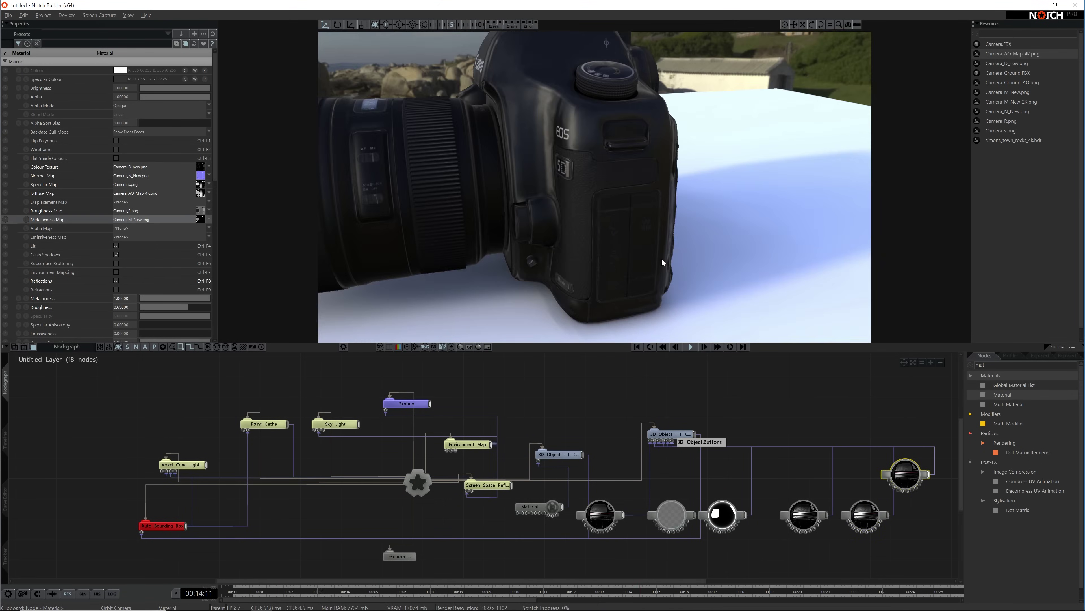
left_click_drag(664, 261, 734, 400)
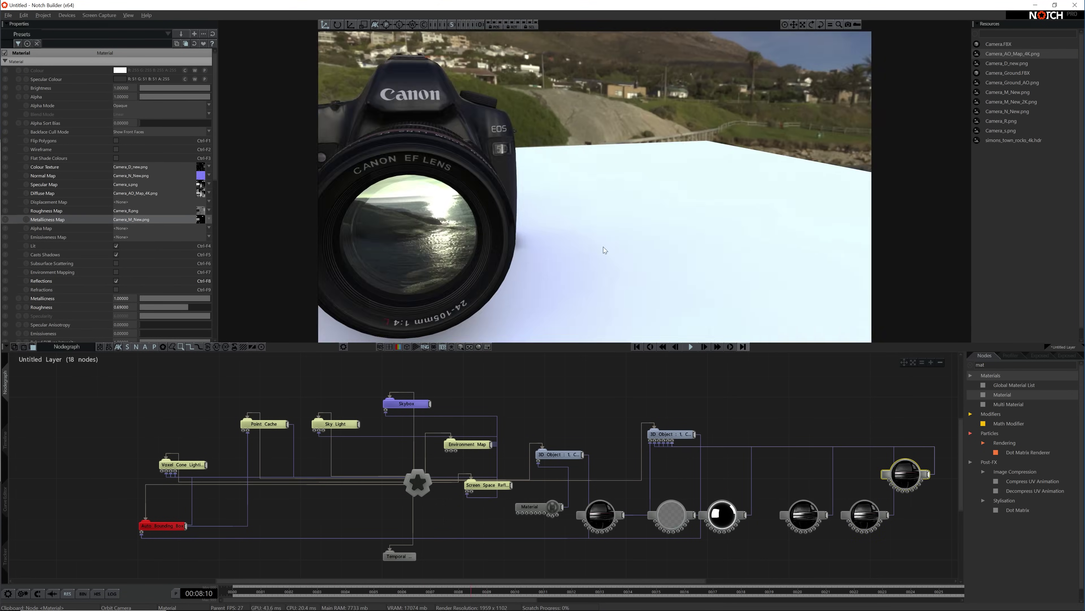
left_click(742, 400)
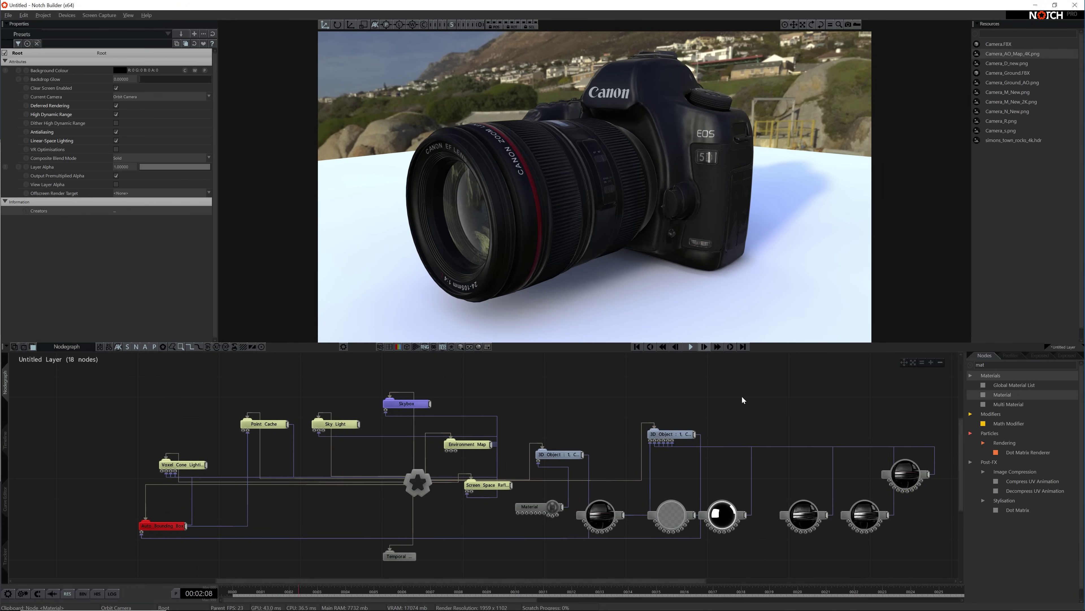
Step: Add a Camera node to the scene with a Depth of Field node and a Camera Focus Target attached to it
left_click_drag(1002, 385, 600, 383)
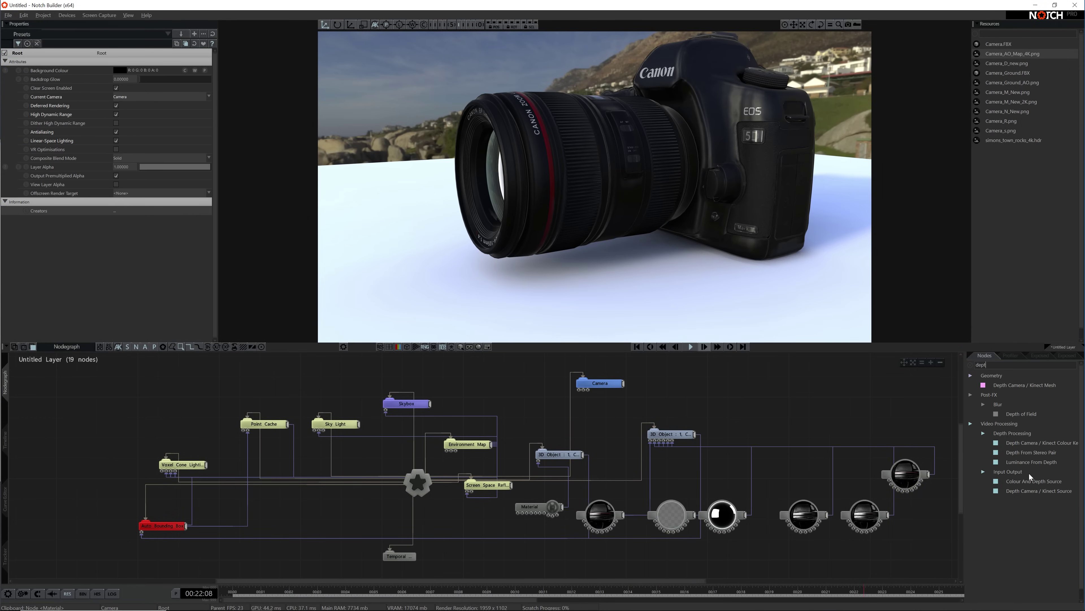
left_click_drag(1021, 413, 683, 404)
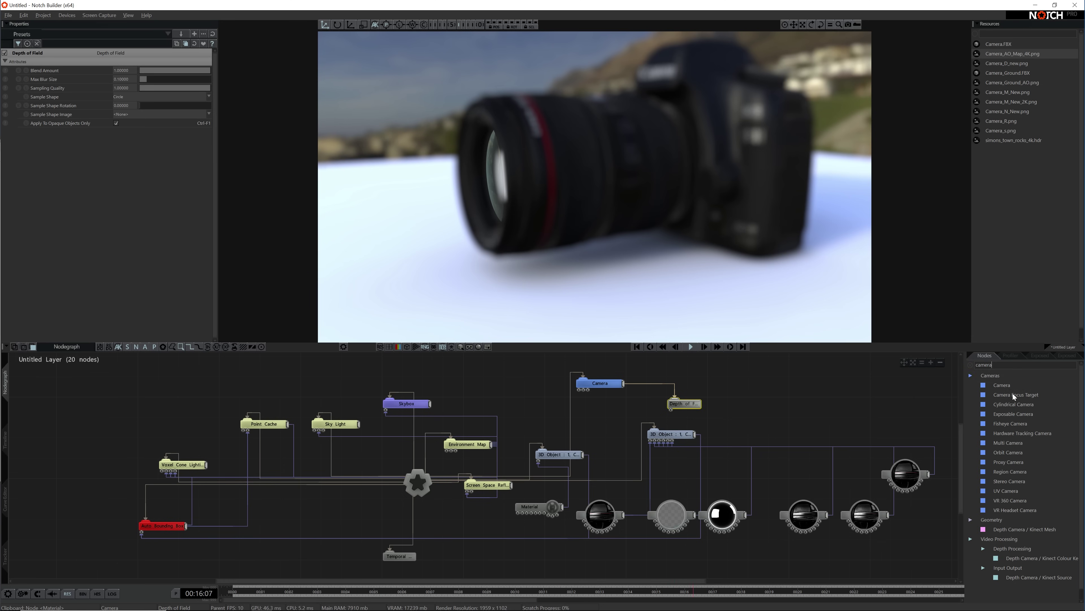
left_click_drag(1015, 396, 684, 403)
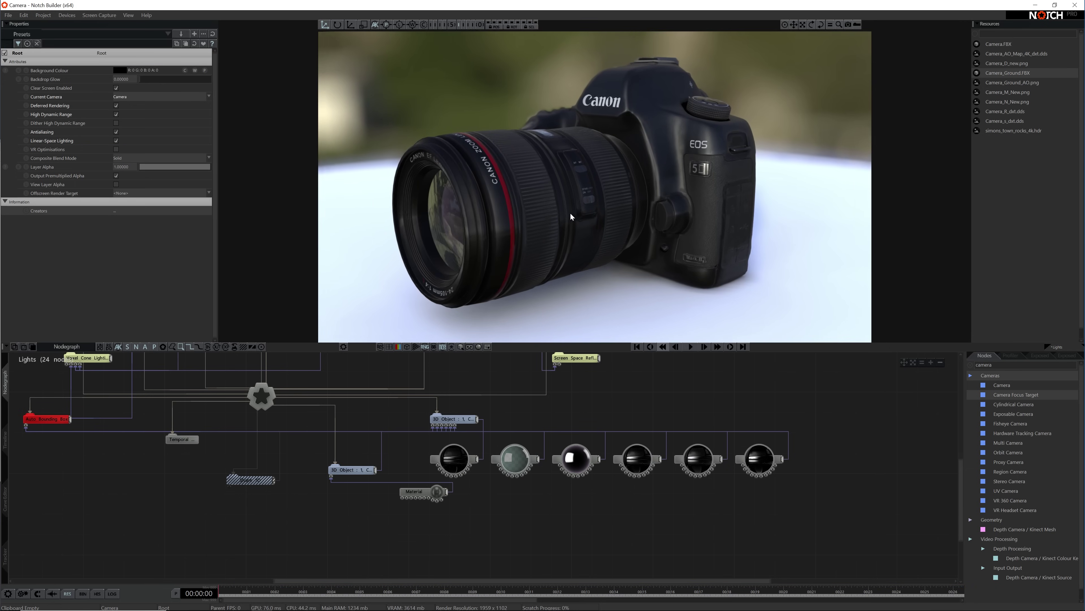
right_click_drag(565, 217, 560, 210)
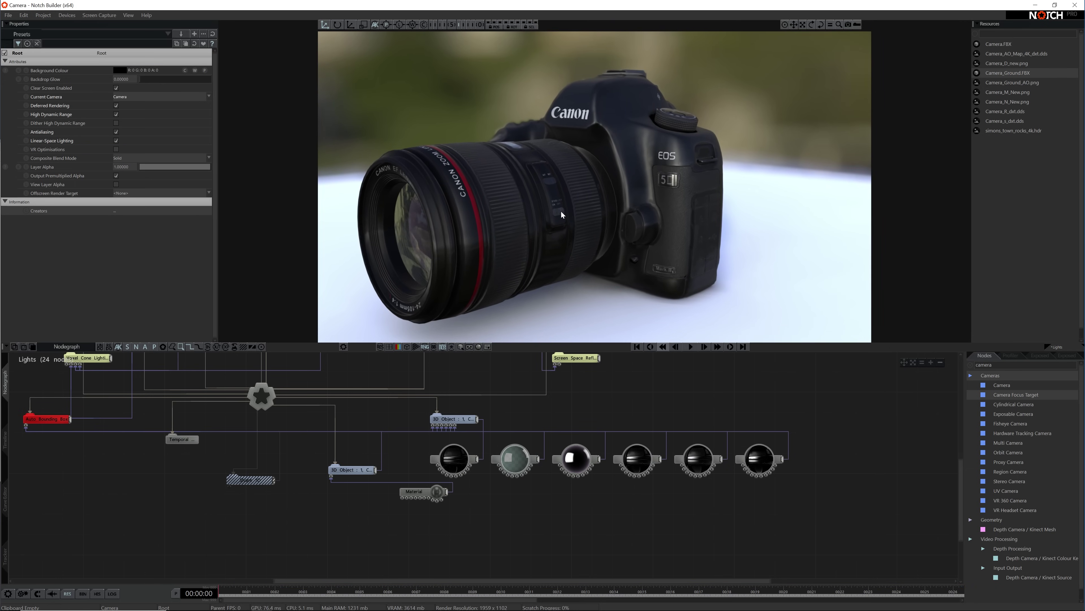